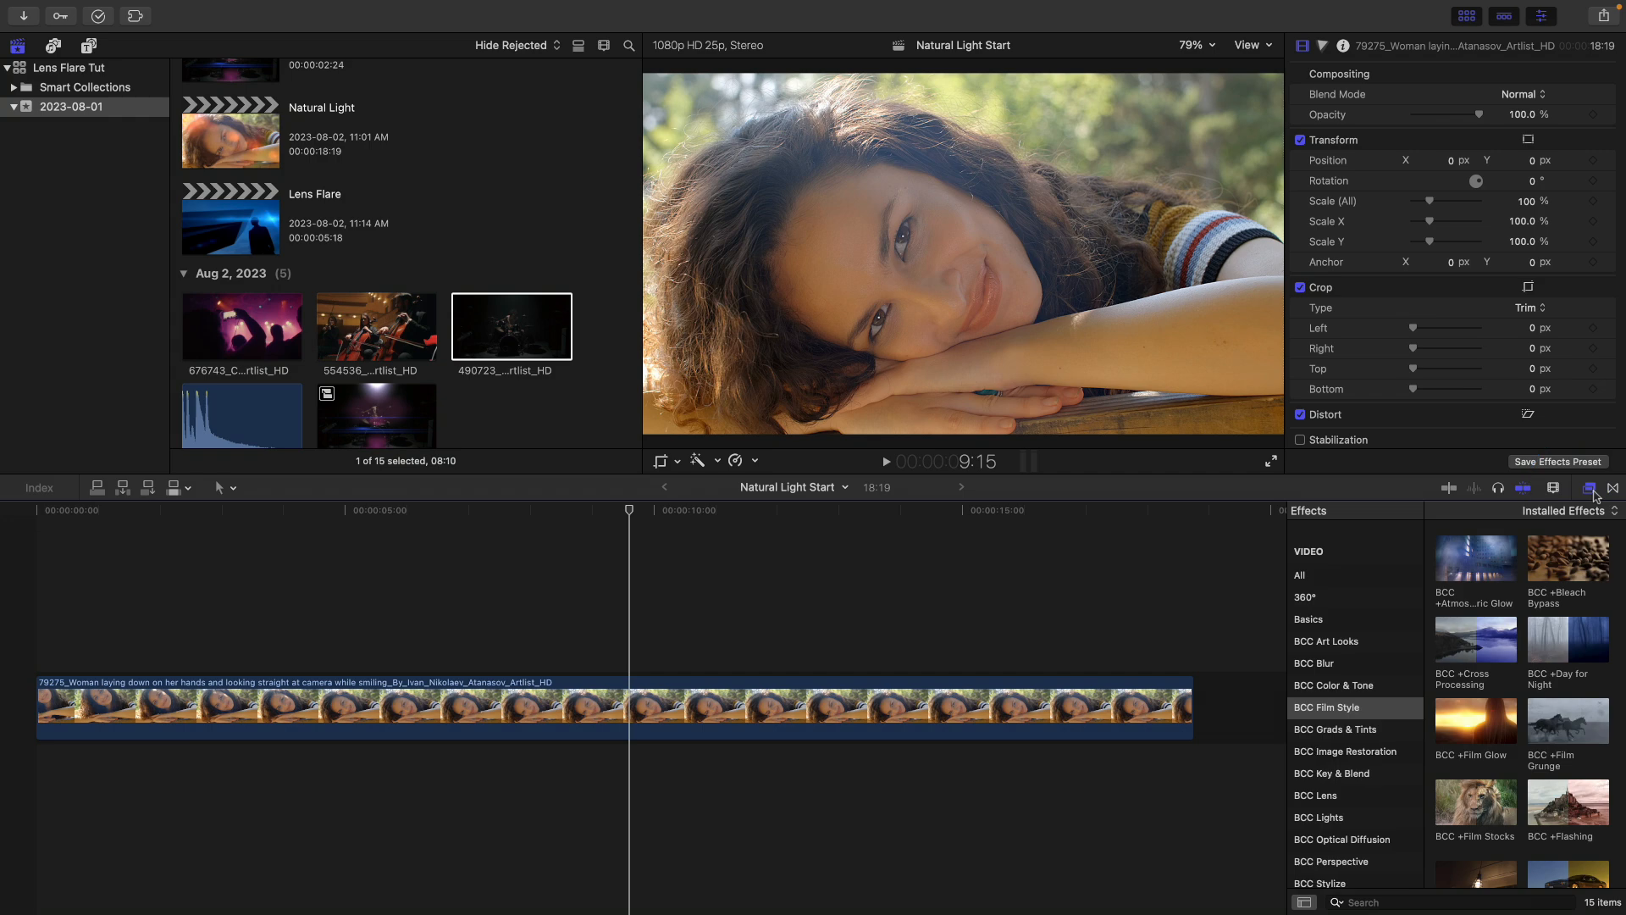
# - Apply the BCC +Lens Flare effect from the BCC Lights category to the clip of the woman in the timeline
pyautogui.click(1347, 817)
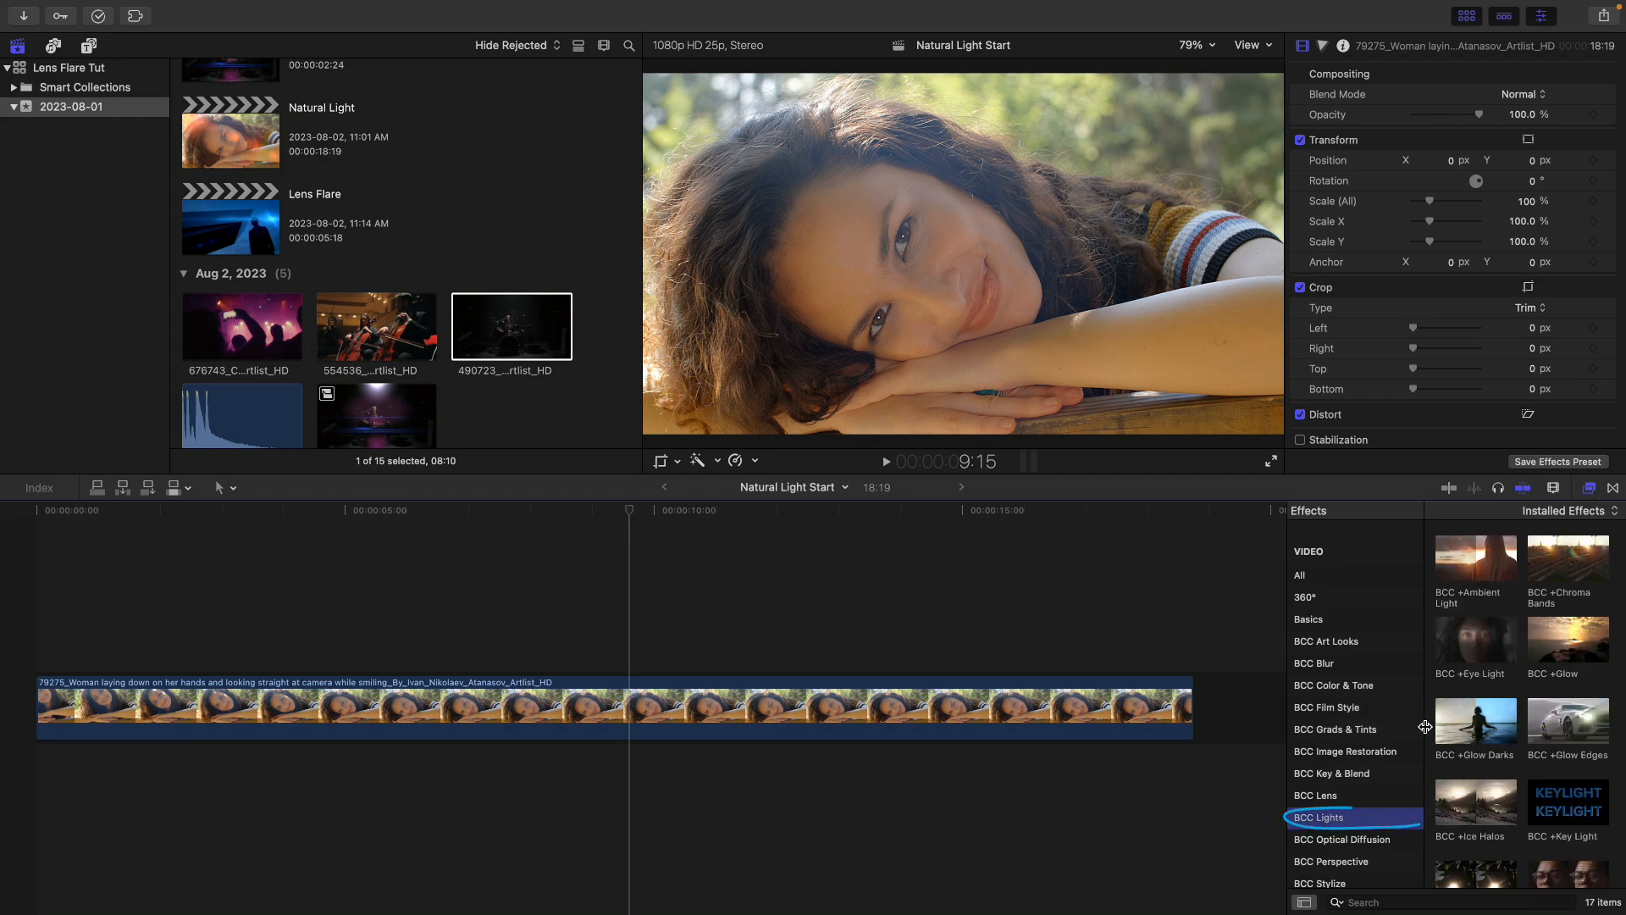
pyautogui.scroll(-3, 1446, 746)
pyautogui.moveTo(1476, 767); pyautogui.dragTo(985, 710)
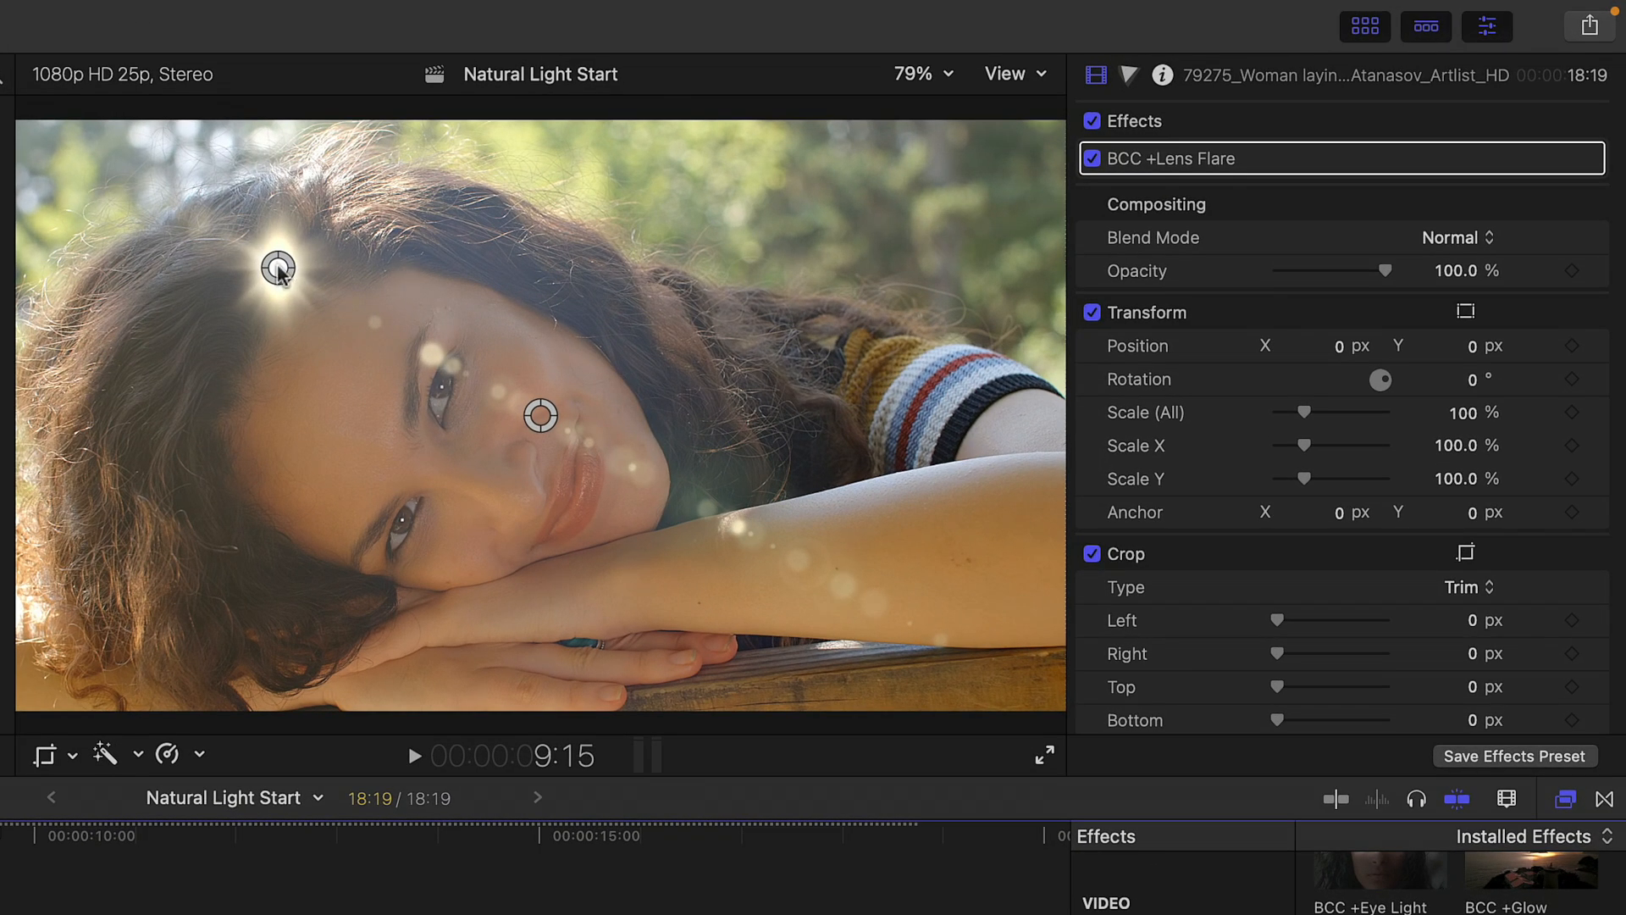
# - Place the flare source in the picture's upper-left corner and shift the flare's pivot slightly up and right of the centre
pyautogui.moveTo(280, 273); pyautogui.dragTo(29, 147)
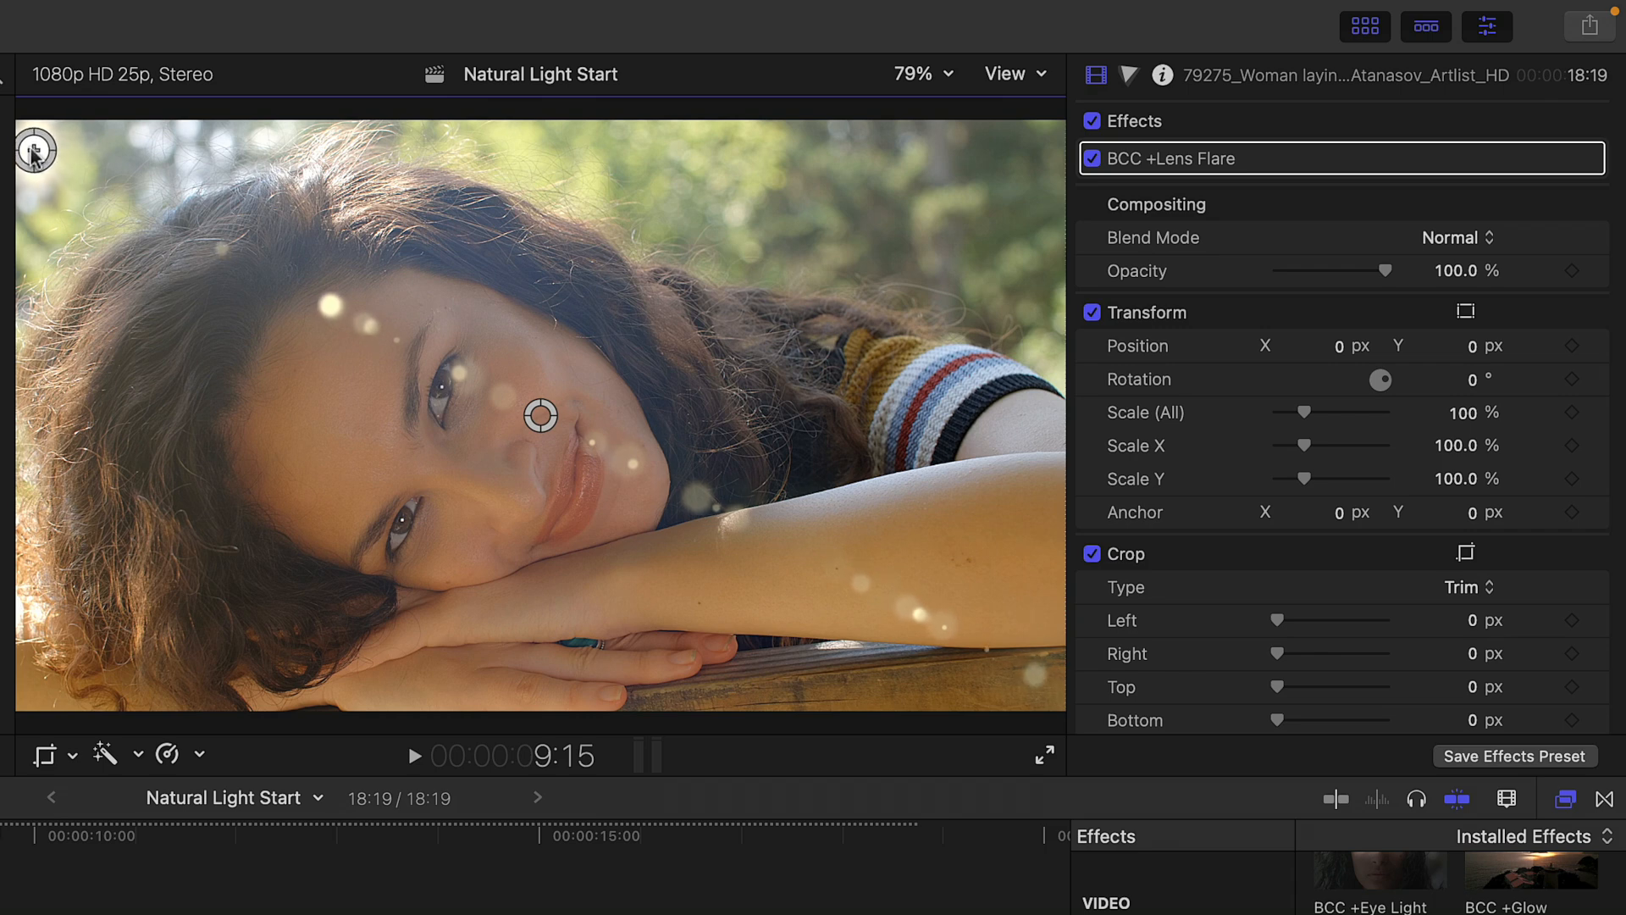
pyautogui.moveTo(536, 406)
pyautogui.mouseDown()
pyautogui.moveTo(508, 475)
pyautogui.moveTo(505, 392)
pyautogui.moveTo(529, 490)
pyautogui.moveTo(443, 428)
pyautogui.moveTo(472, 417)
pyautogui.moveTo(491, 457)
pyautogui.moveTo(470, 546)
pyautogui.moveTo(429, 592)
pyautogui.moveTo(741, 549)
pyautogui.moveTo(732, 376)
pyautogui.moveTo(704, 348)
pyautogui.moveTo(644, 356)
pyautogui.mouseUp()
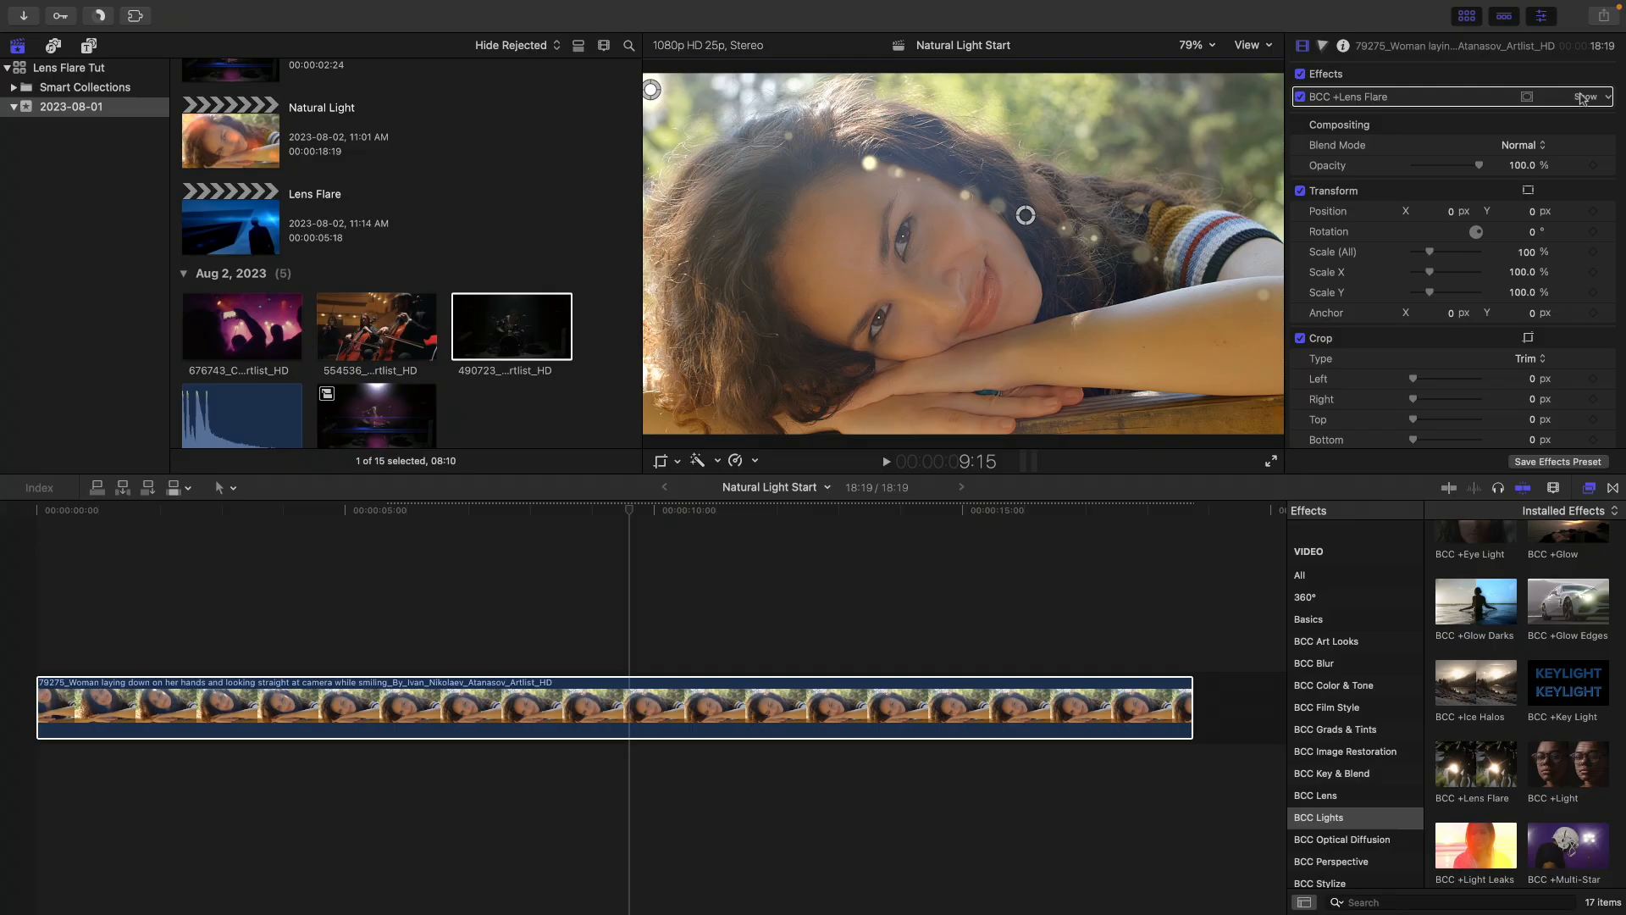
# - Open the Lens Flare effect's FX Editor and look through the available flare presets
pyautogui.click(1582, 98)
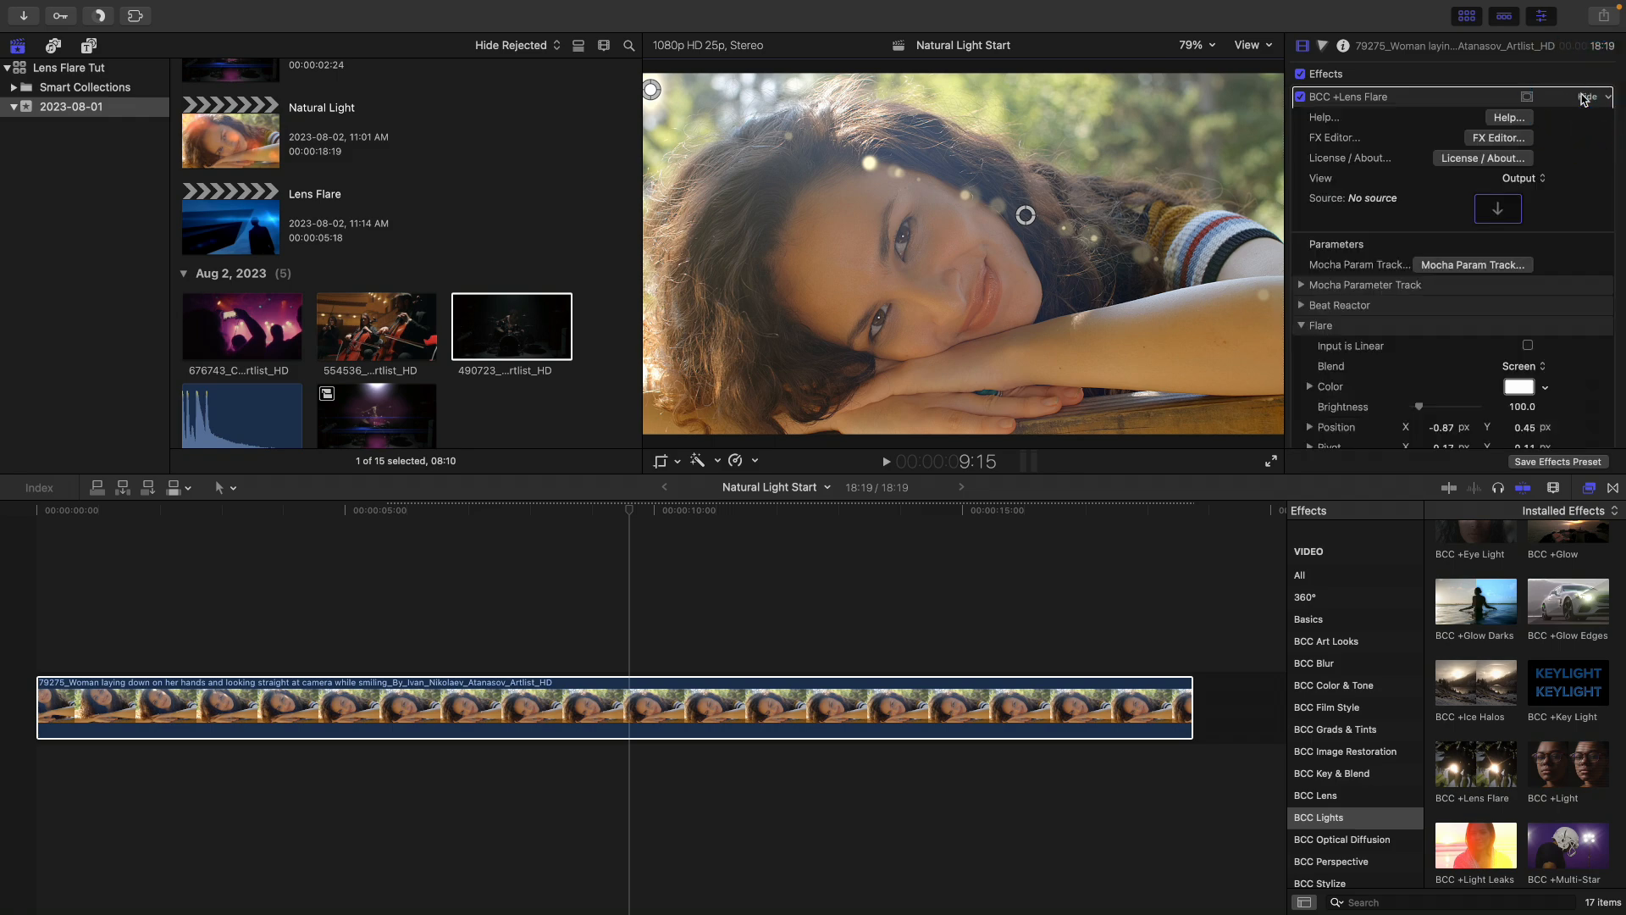
pyautogui.click(1499, 140)
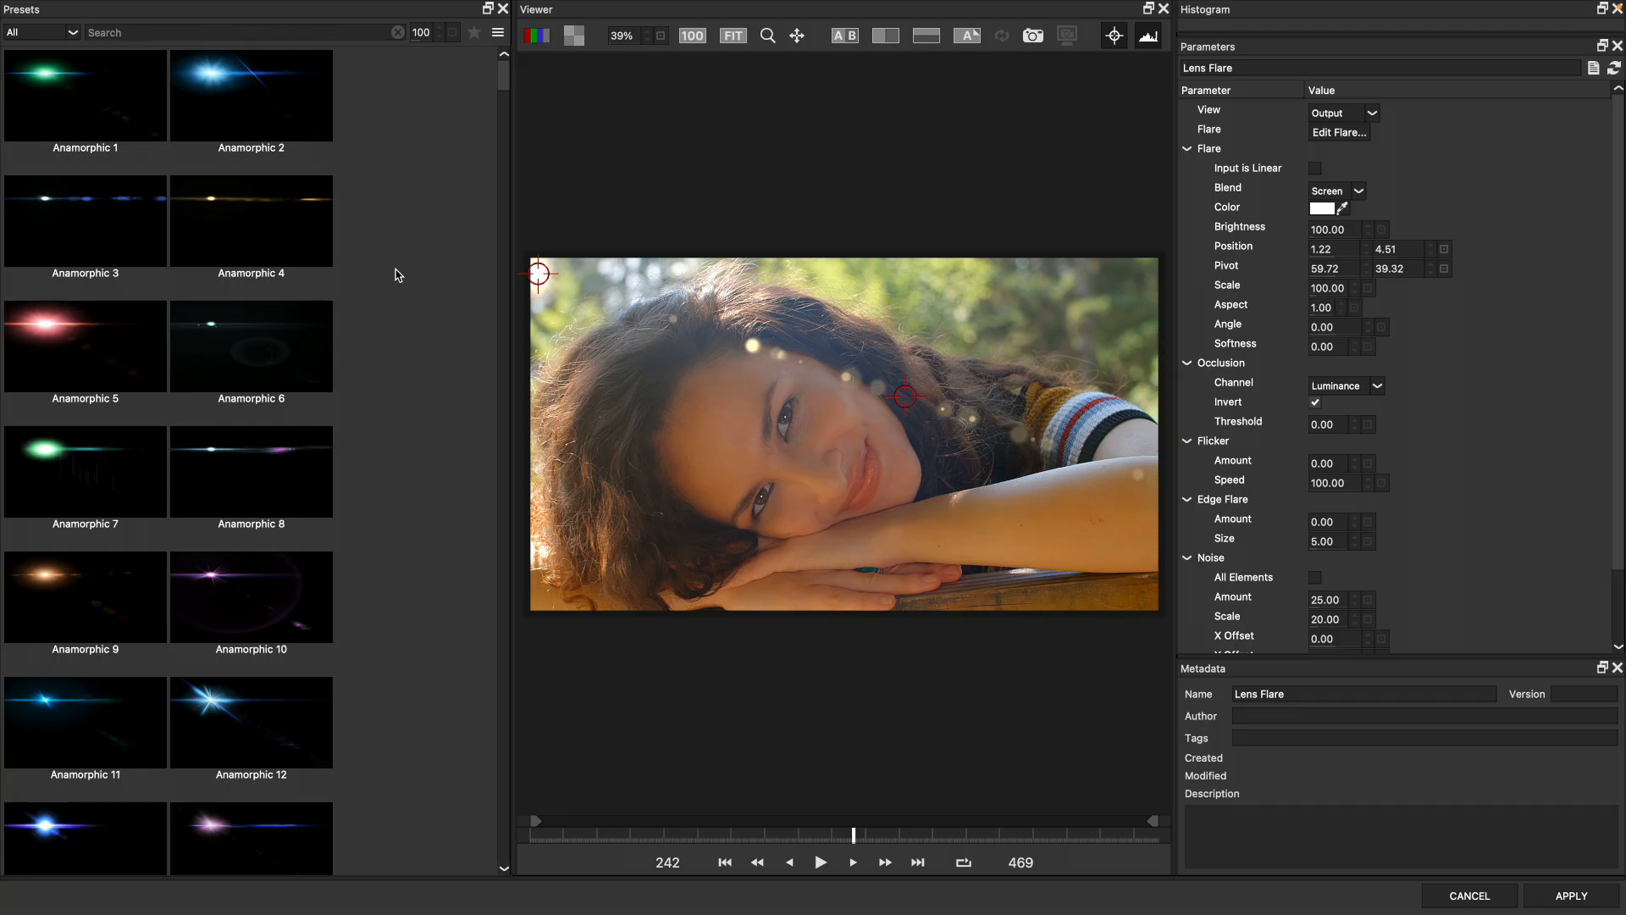
pyautogui.scroll(-10, 398, 274)
pyautogui.scroll(-18, 397, 275)
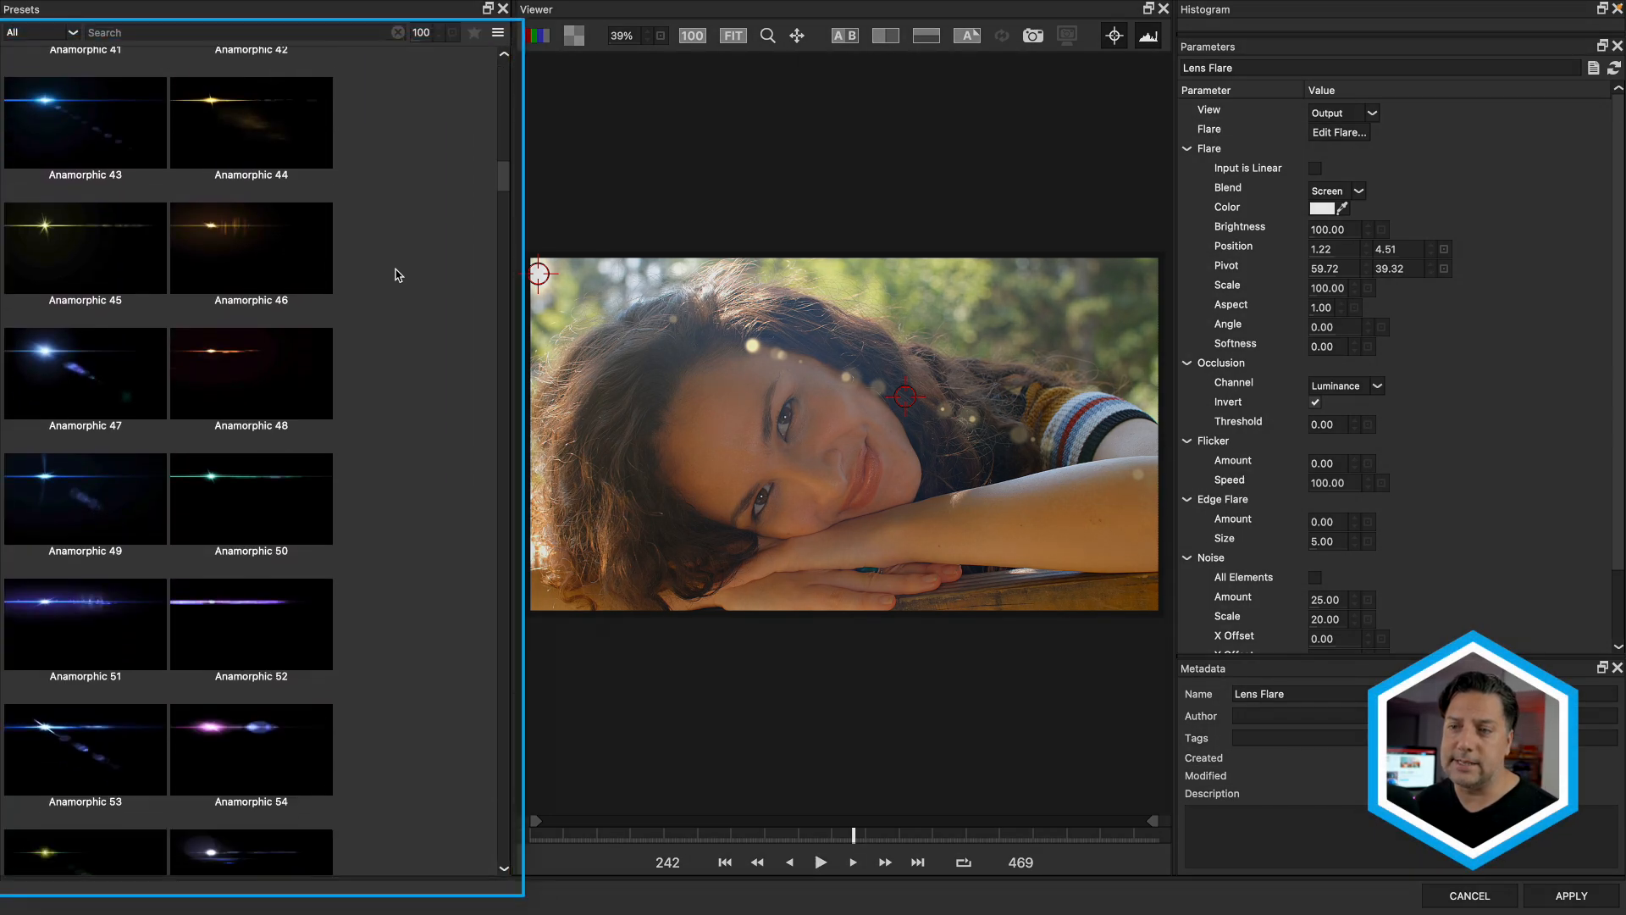
pyautogui.scroll(20, 397, 274)
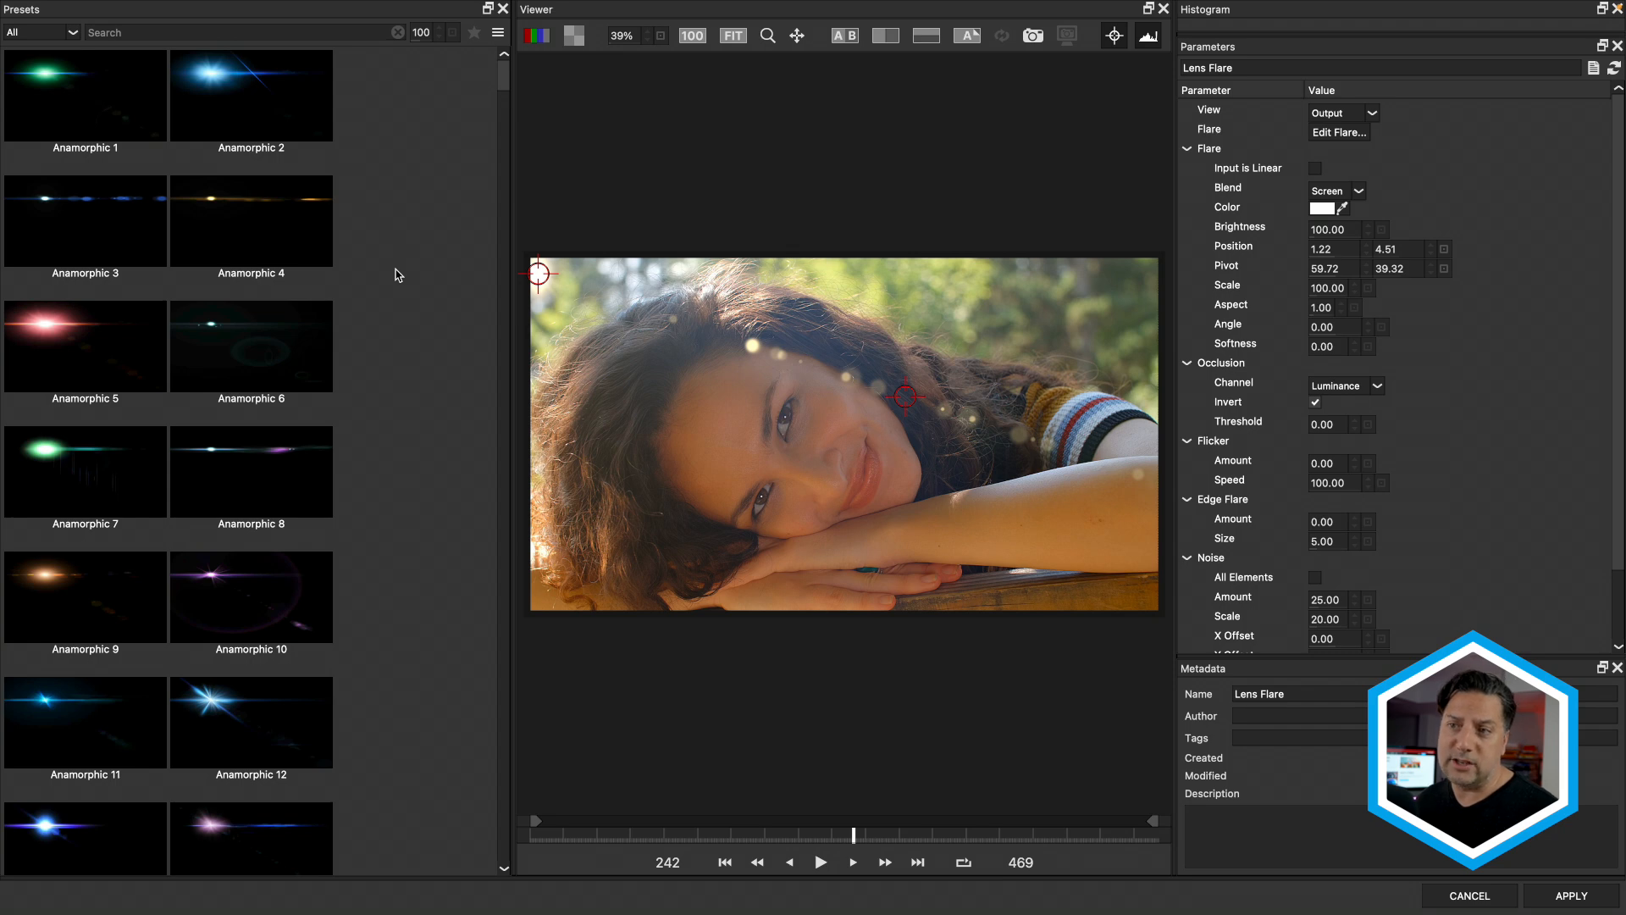
# - Filter the presets to the Stylized category and look through its flares
pyautogui.click(75, 34)
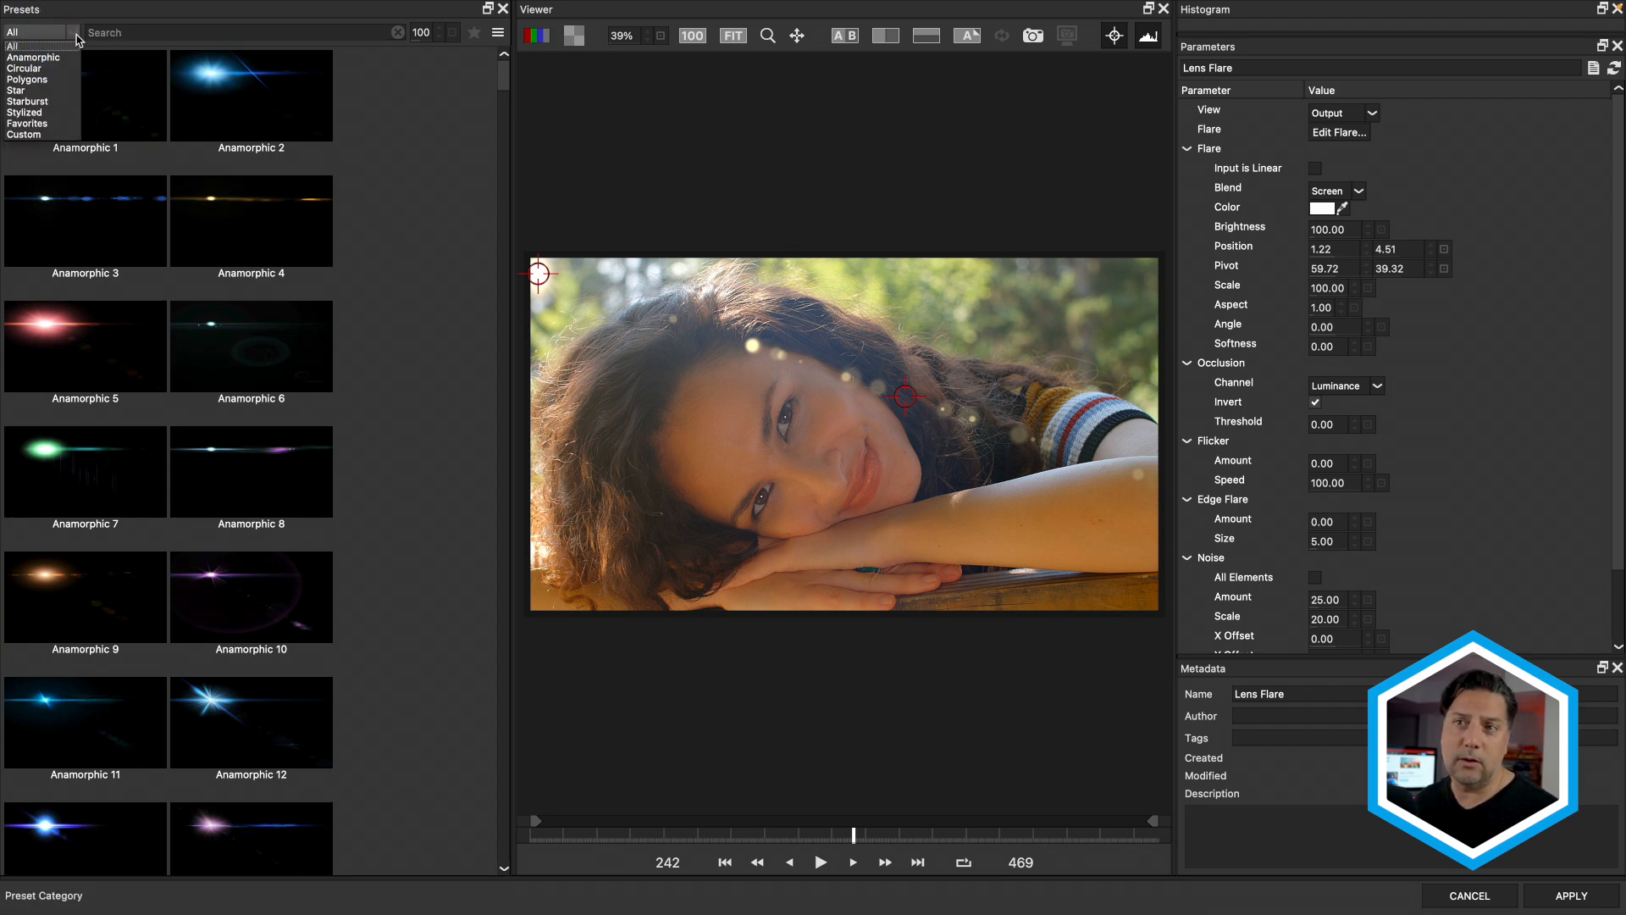
pyautogui.click(25, 113)
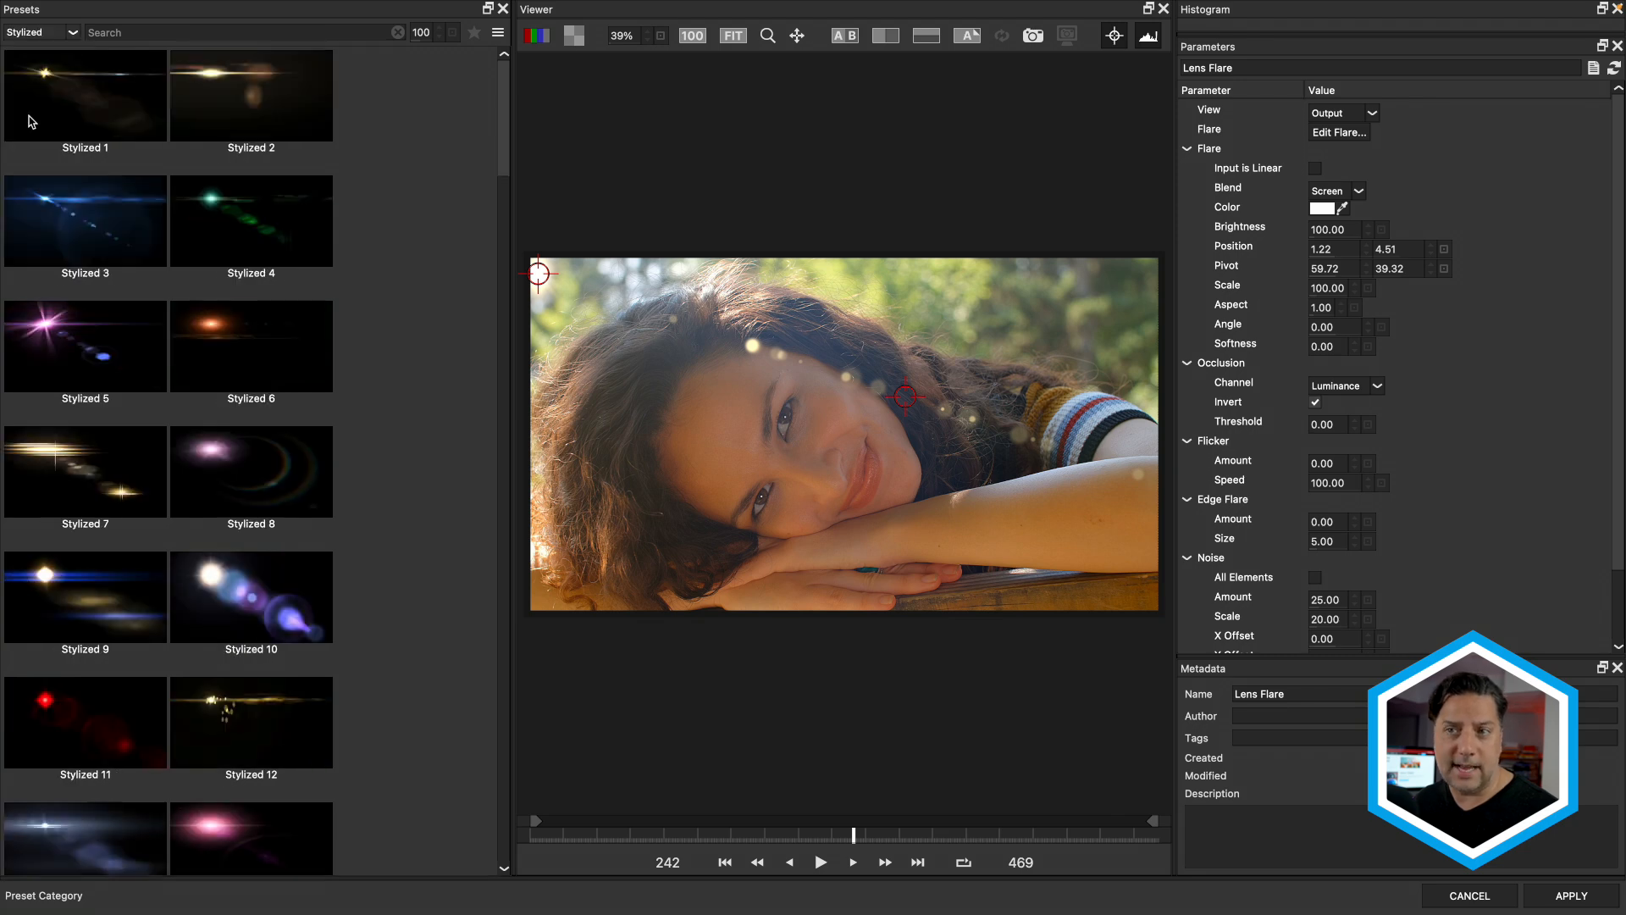
pyautogui.scroll(-15, 129, 233)
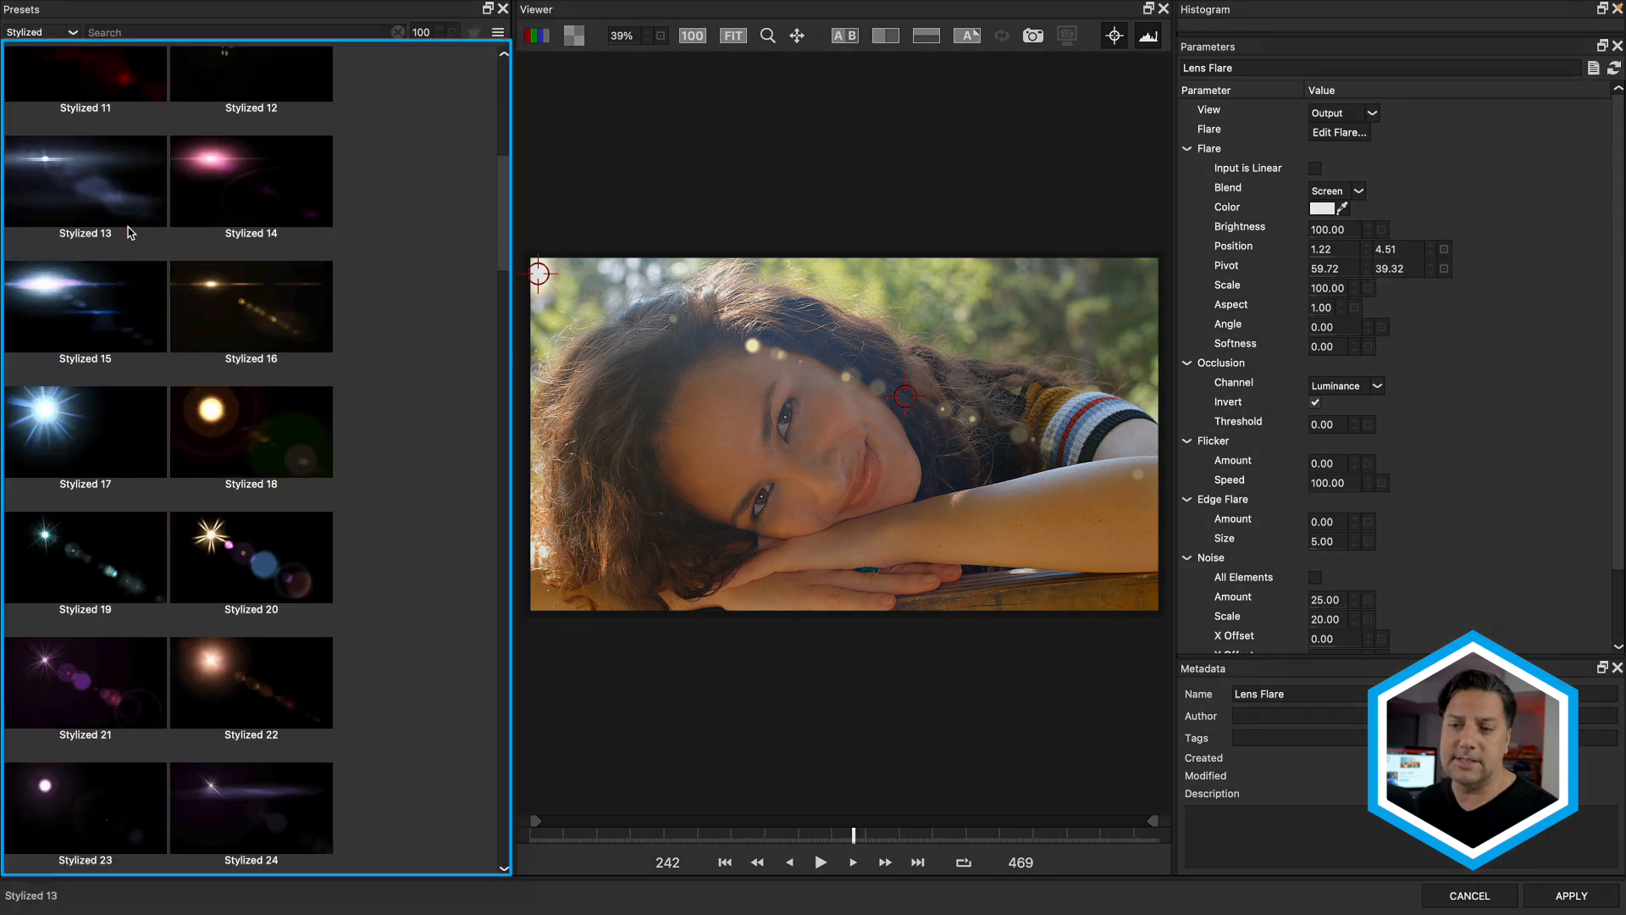
pyautogui.scroll(15, 129, 233)
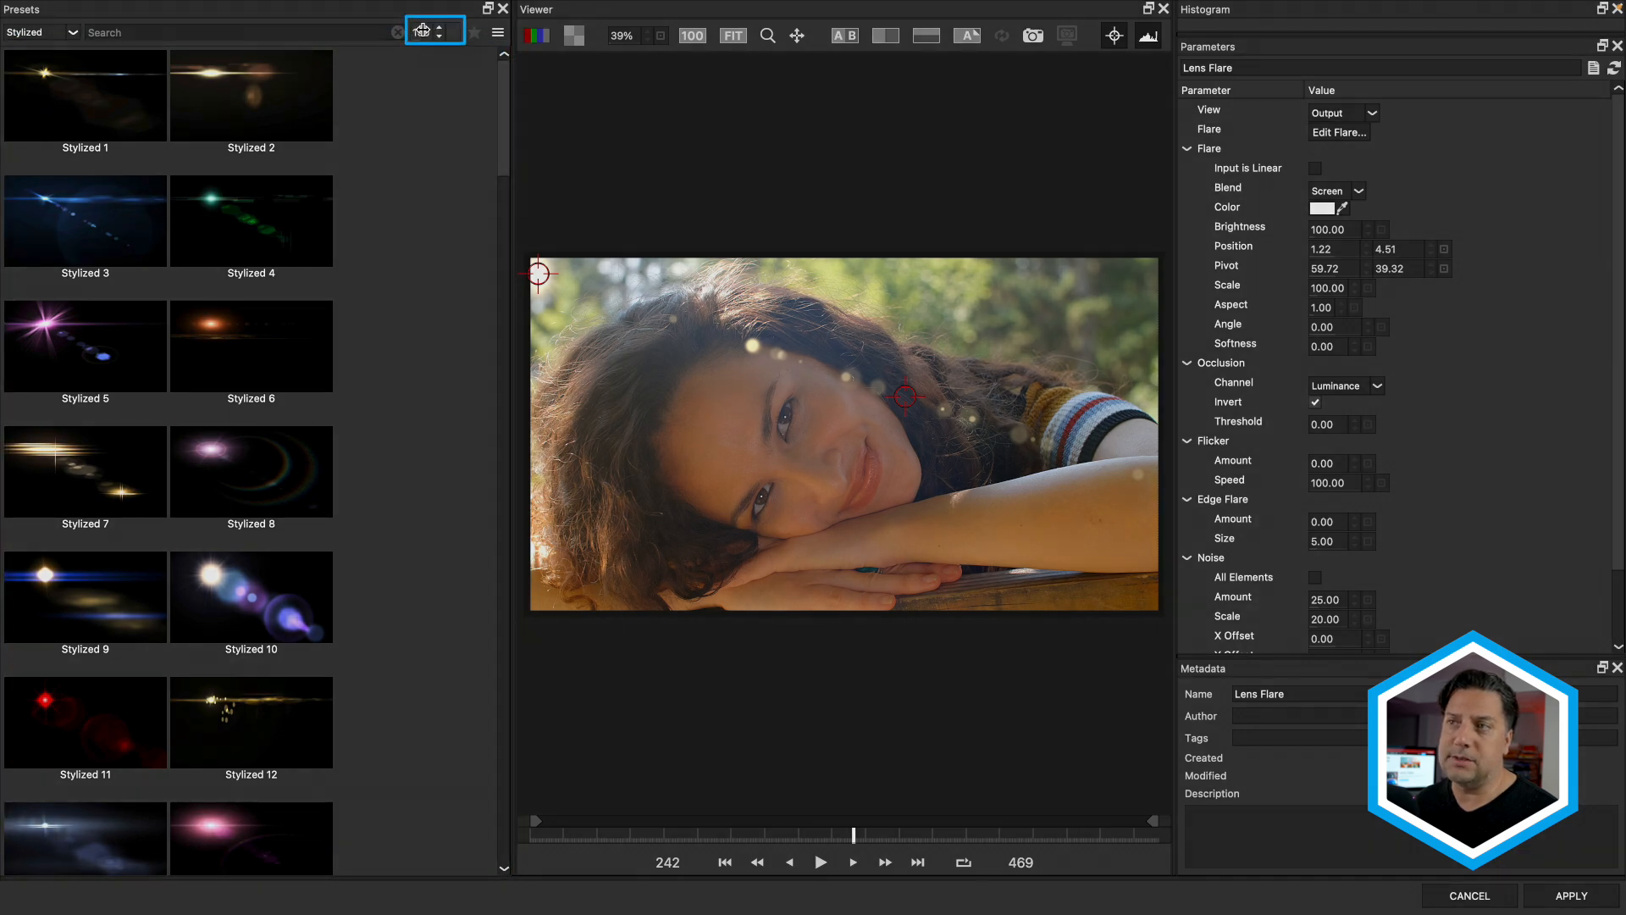
# - Set the preset thumbnail size to 150
pyautogui.moveTo(422, 32); pyautogui.dragTo(405, 33)
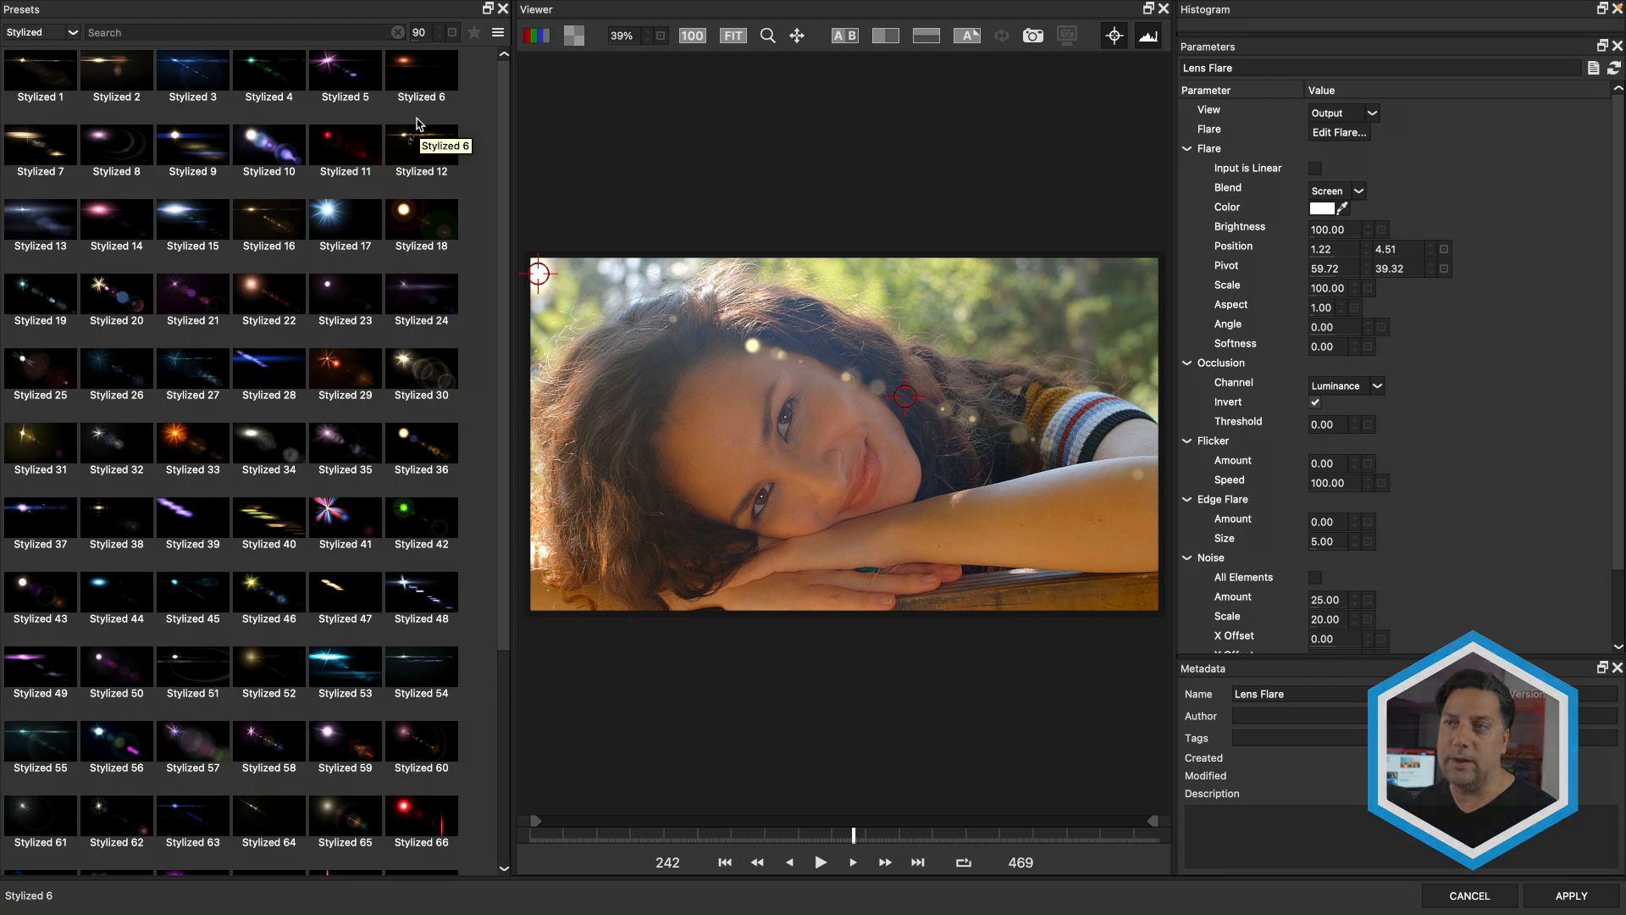
pyautogui.click(418, 32)
pyautogui.click(394, 57)
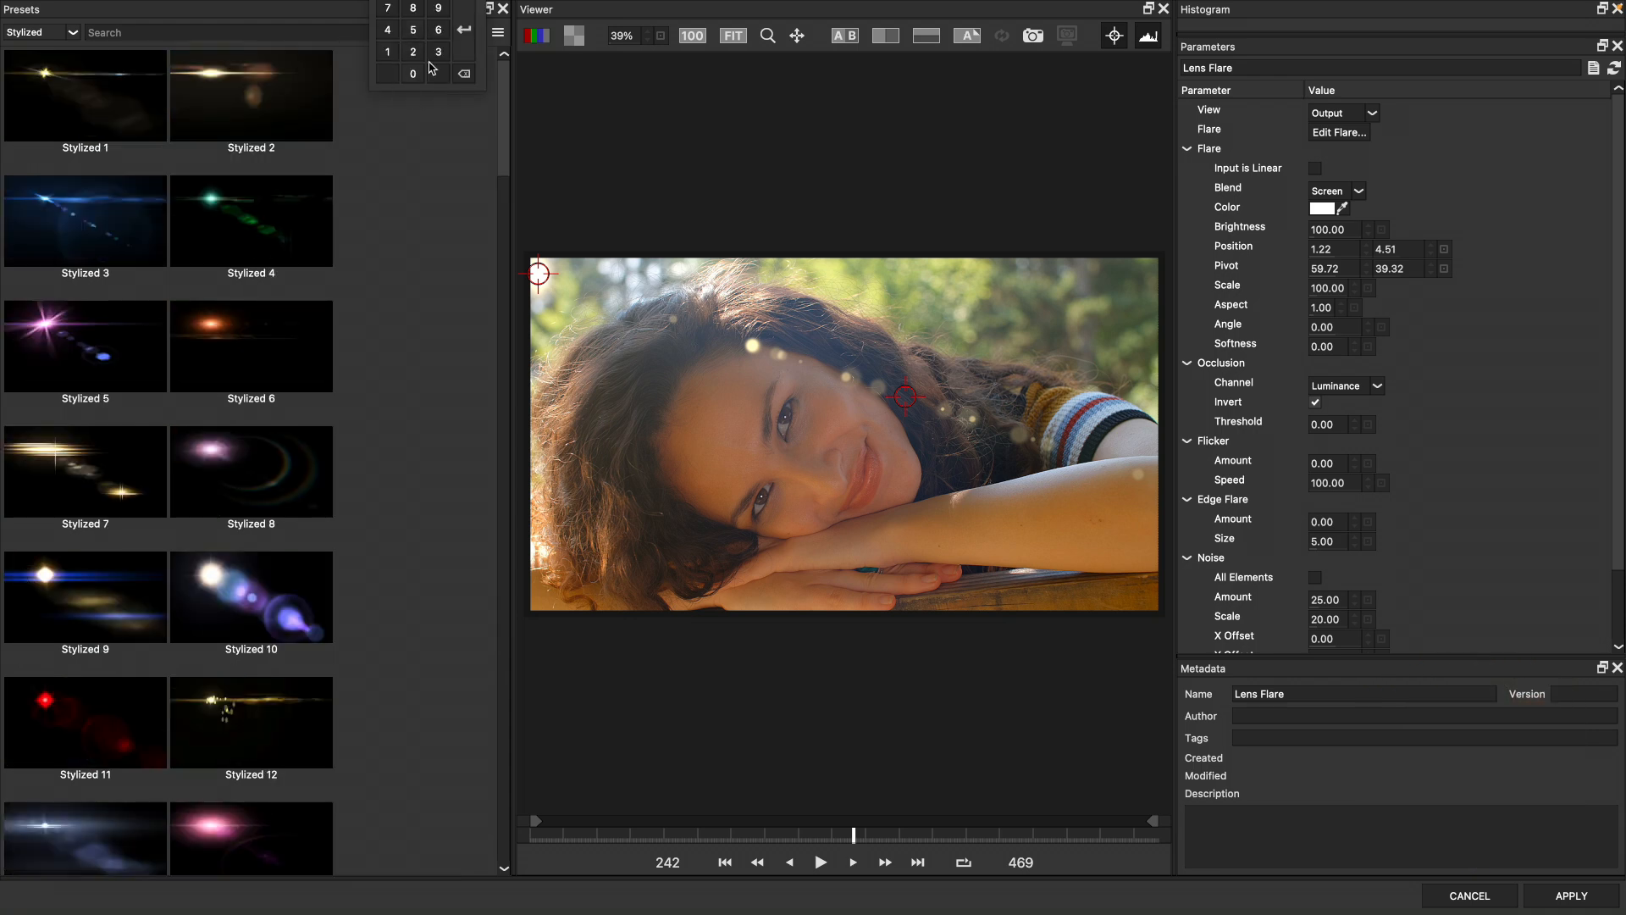
pyautogui.click(462, 54)
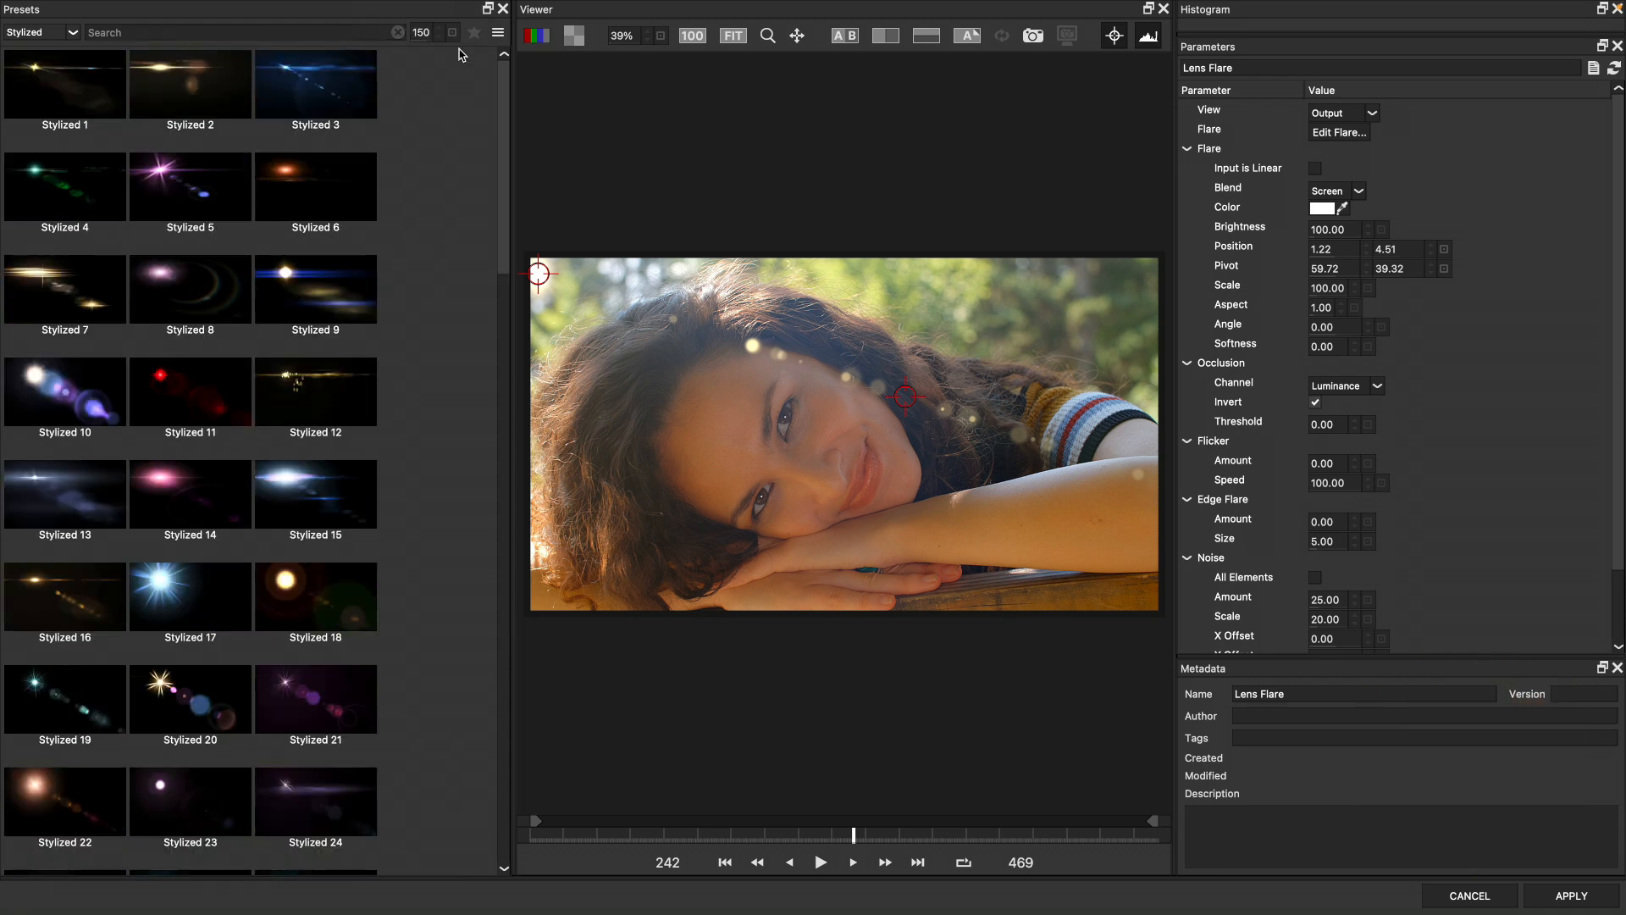
# - Apply the Stylized 83 preset and move the flare source closer to the picture's corner, to about 0.54, 3.31
pyautogui.scroll(-20, 429, 228)
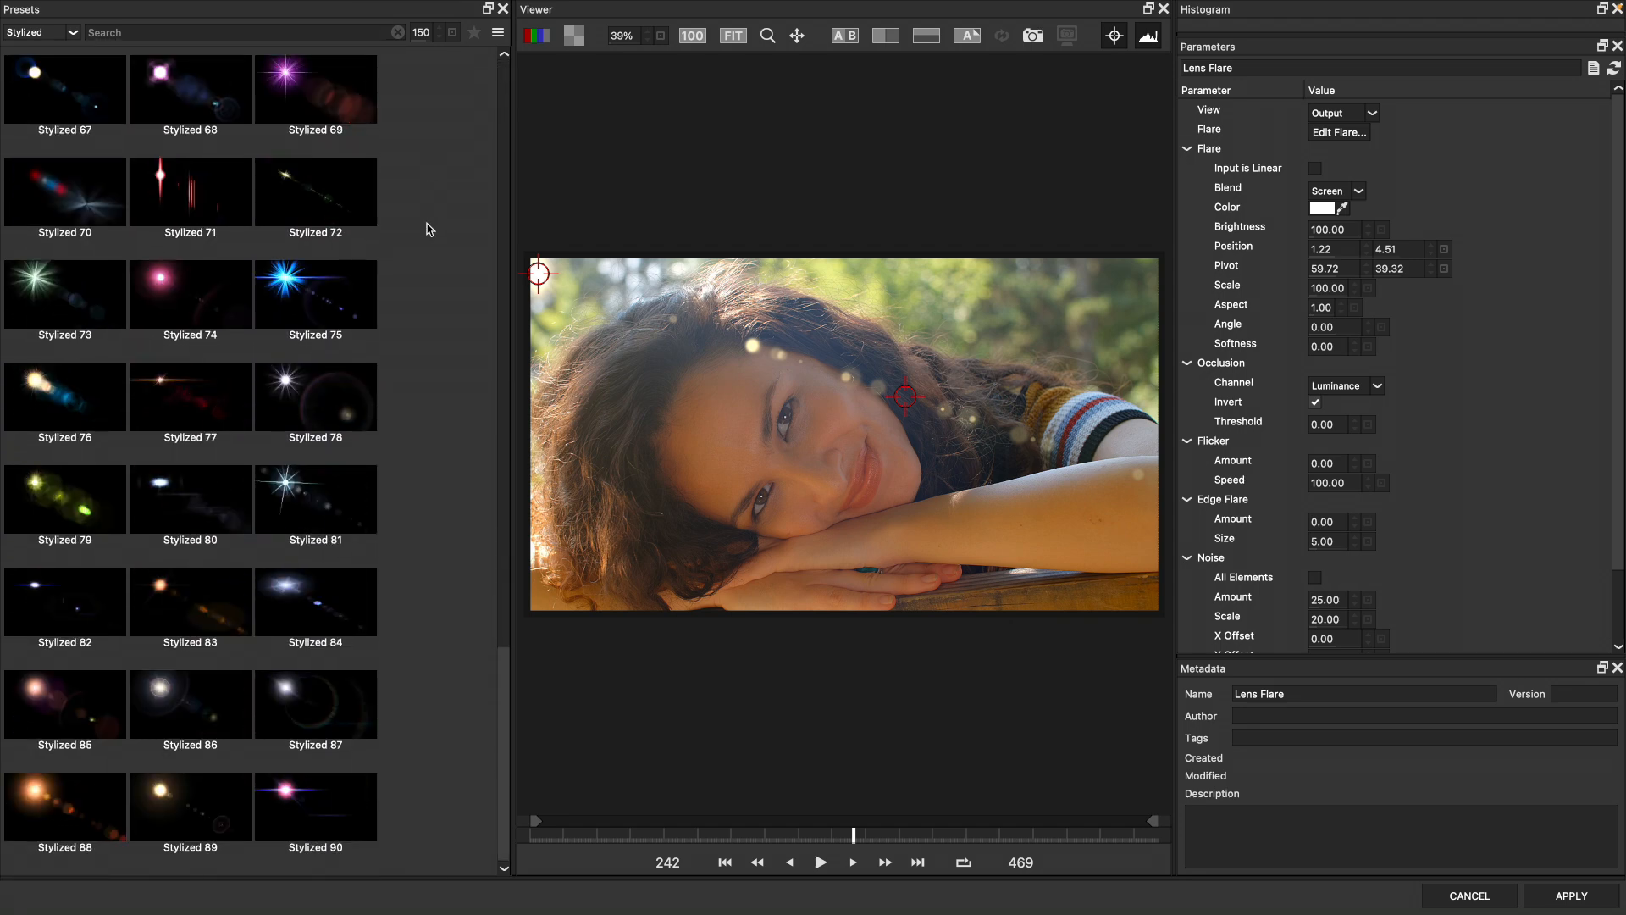
pyautogui.click(173, 616)
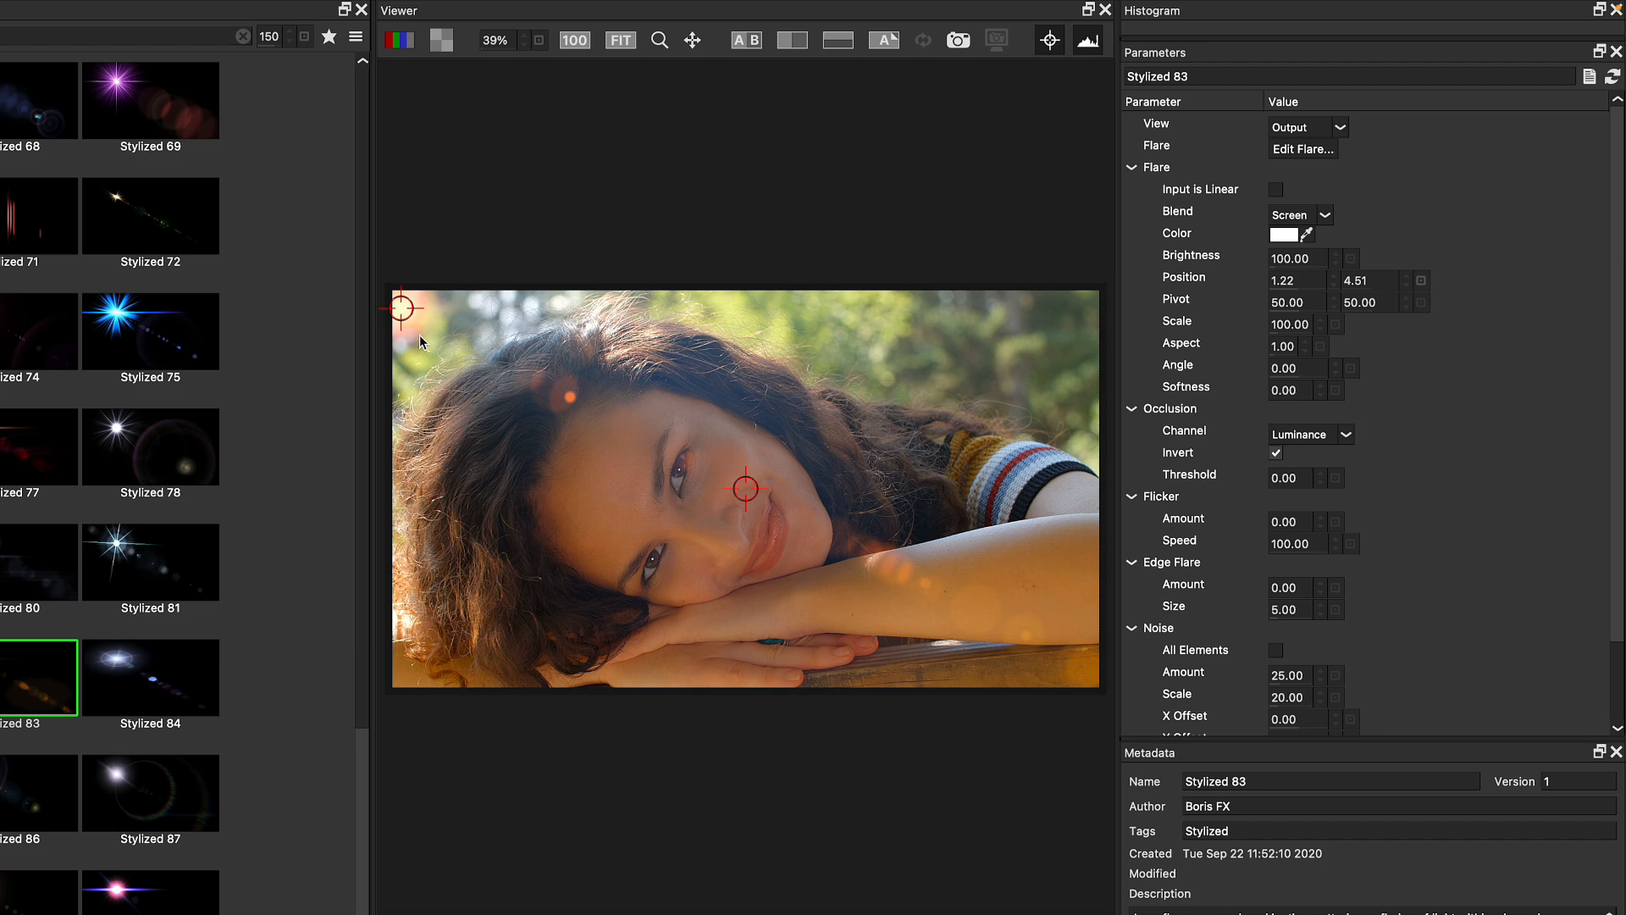
pyautogui.moveTo(402, 308)
pyautogui.mouseDown()
pyautogui.moveTo(424, 305)
pyautogui.moveTo(407, 284)
pyautogui.moveTo(396, 303)
pyautogui.mouseUp()
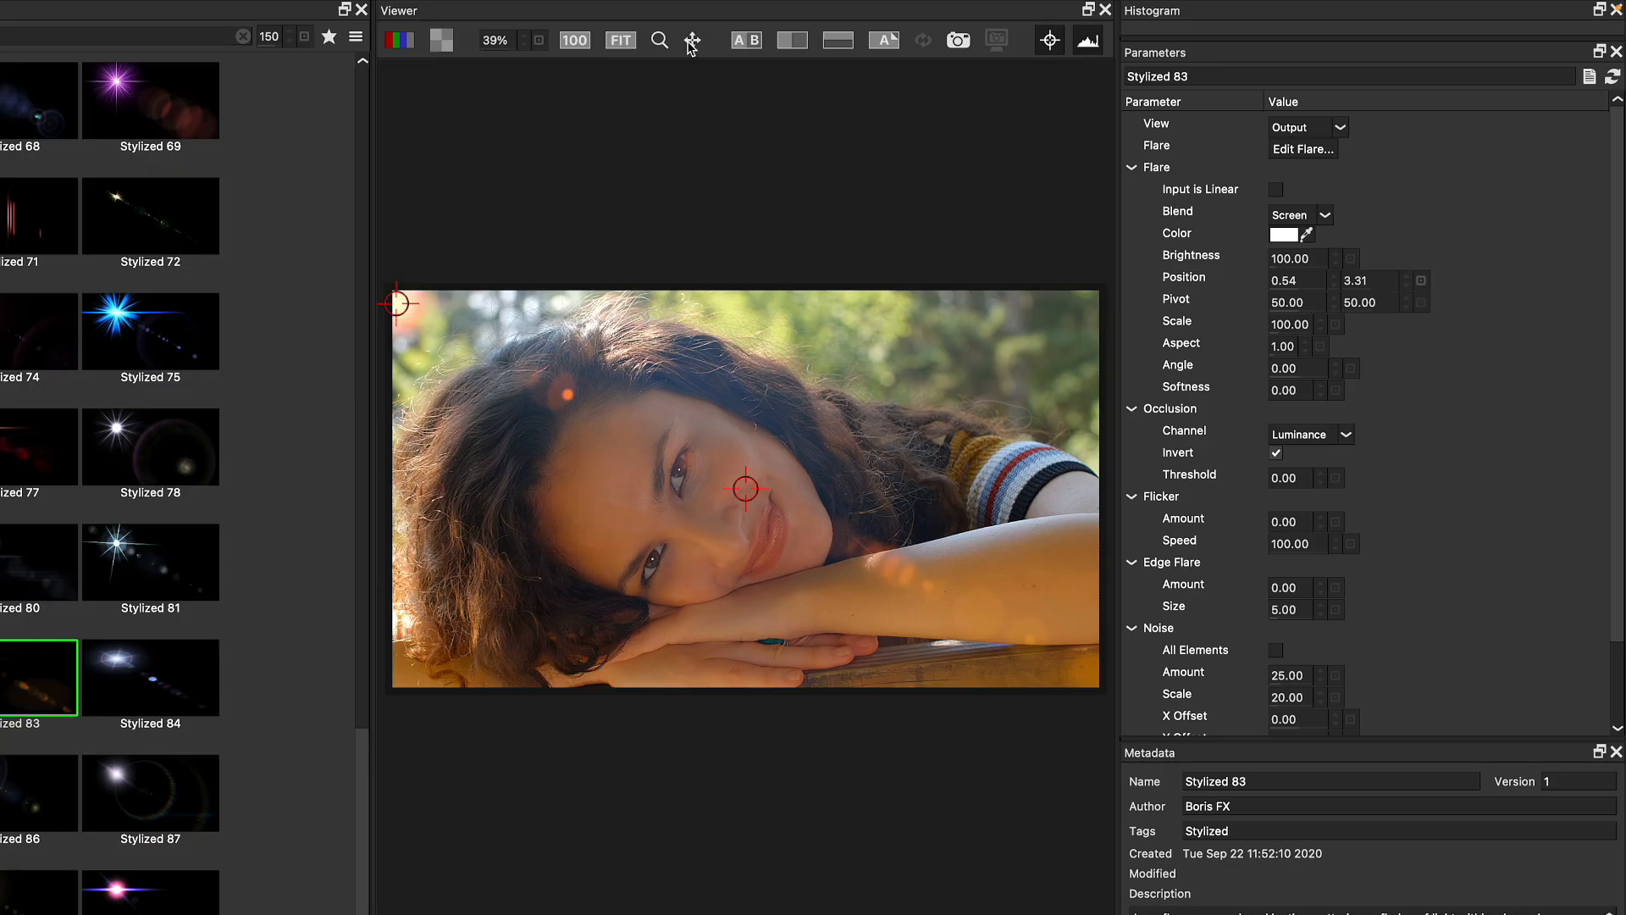
# - Compare the flared picture with the original, first as two stacked images and then with vertical and horizontal split wipes
pyautogui.click(752, 42)
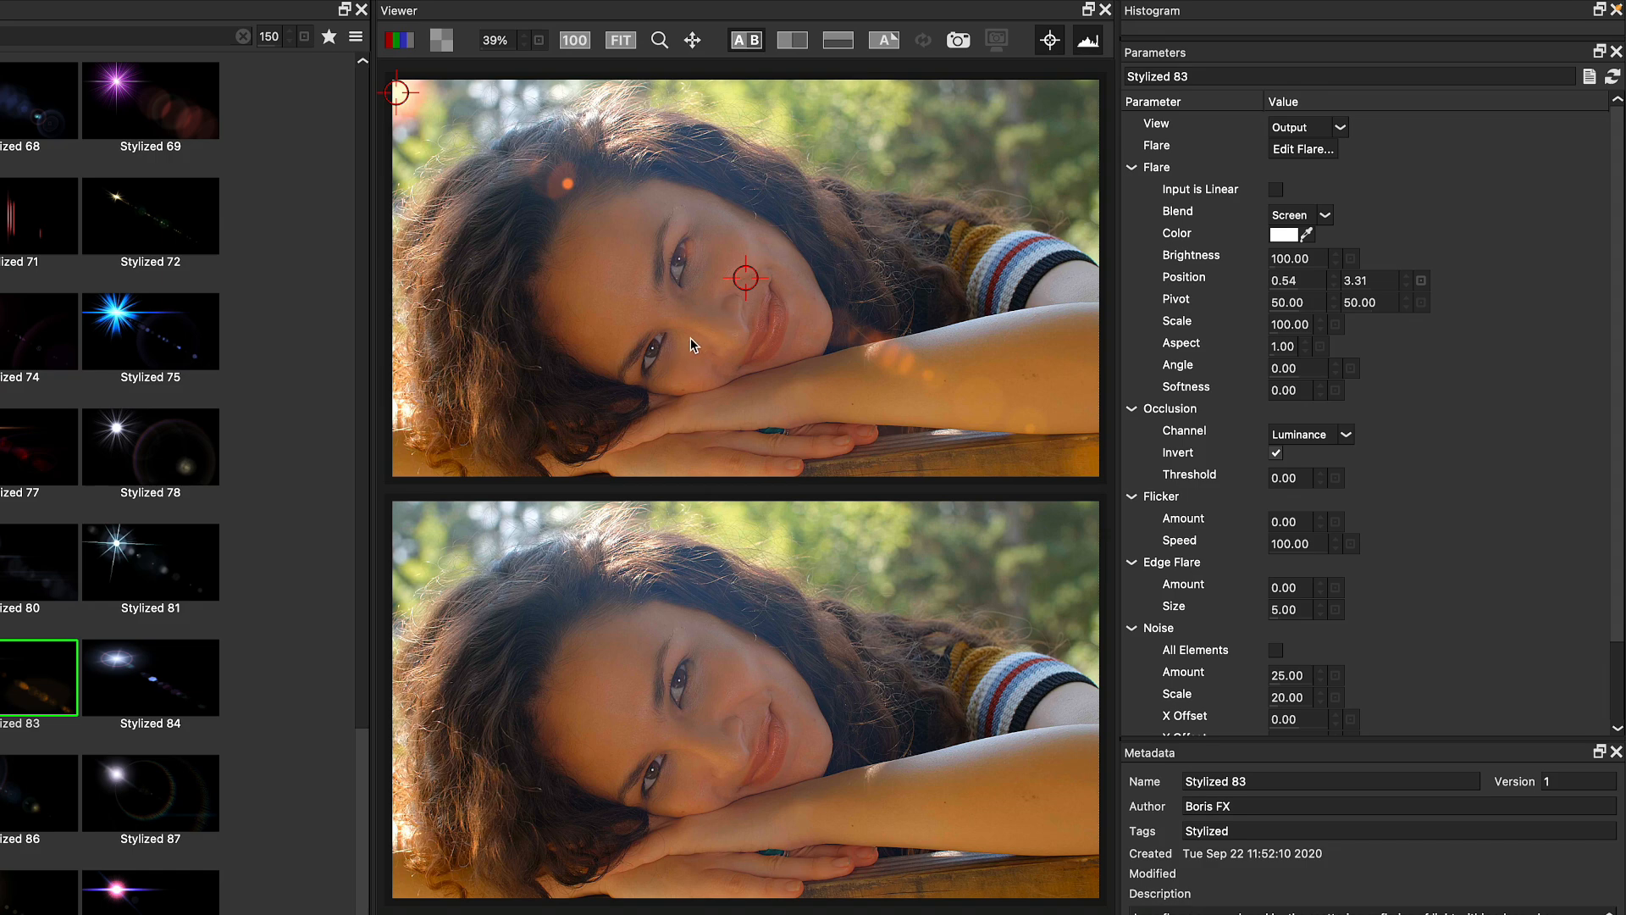
pyautogui.click(793, 43)
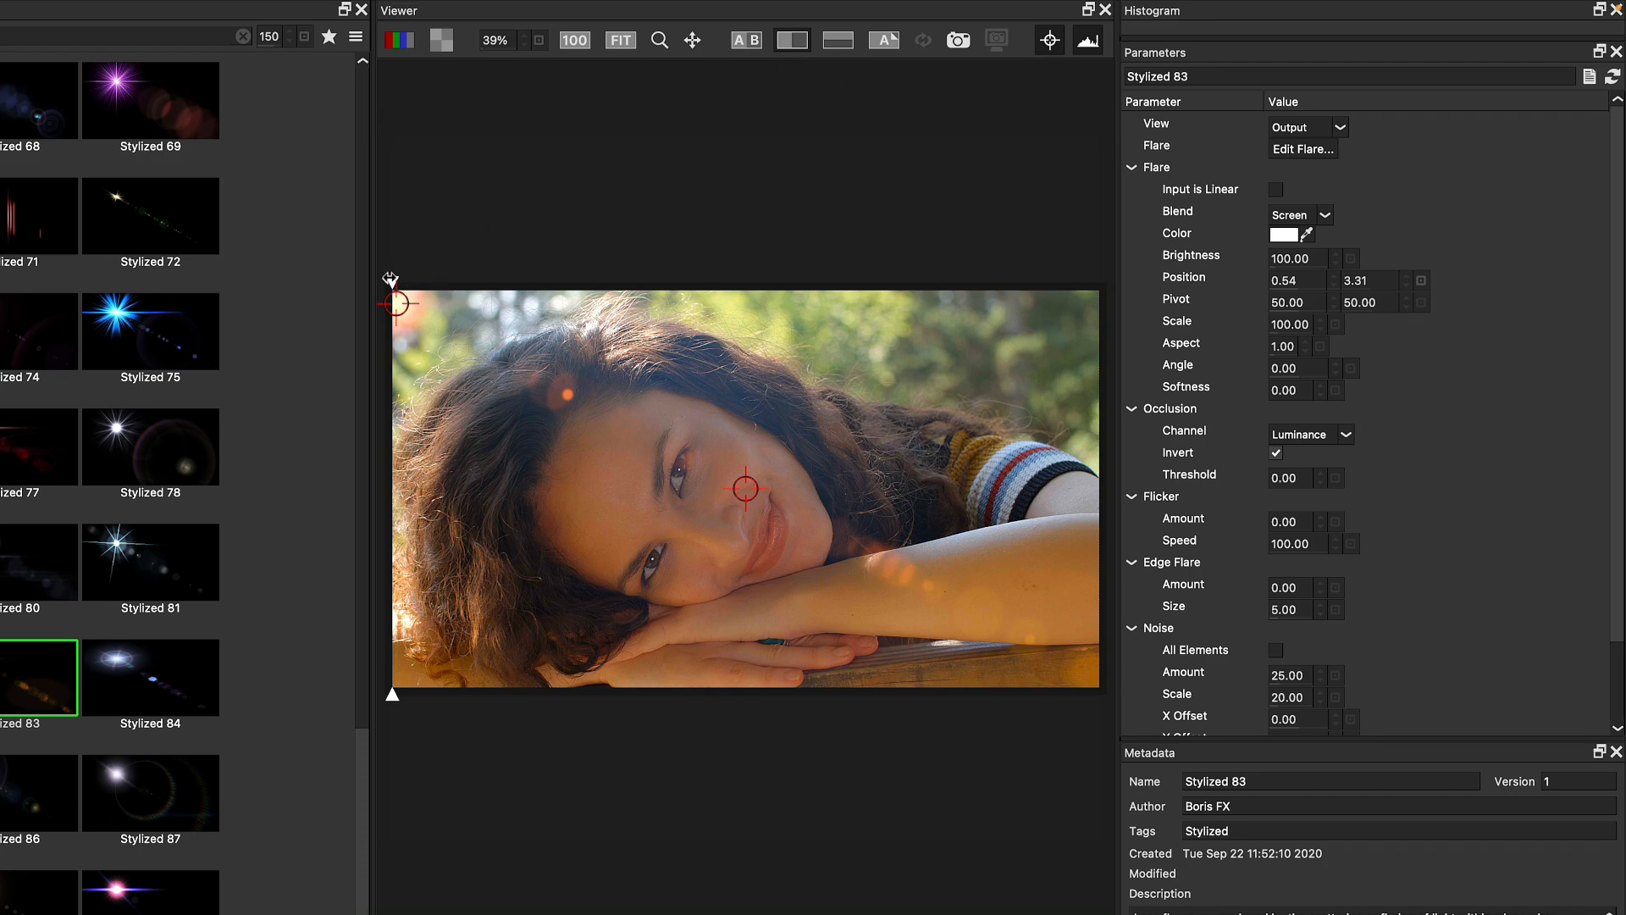
pyautogui.moveTo(390, 278)
pyautogui.mouseDown()
pyautogui.moveTo(713, 273)
pyautogui.moveTo(908, 310)
pyautogui.moveTo(798, 317)
pyautogui.moveTo(1074, 301)
pyautogui.moveTo(701, 352)
pyautogui.moveTo(511, 417)
pyautogui.moveTo(371, 329)
pyautogui.moveTo(391, 277)
pyautogui.mouseUp()
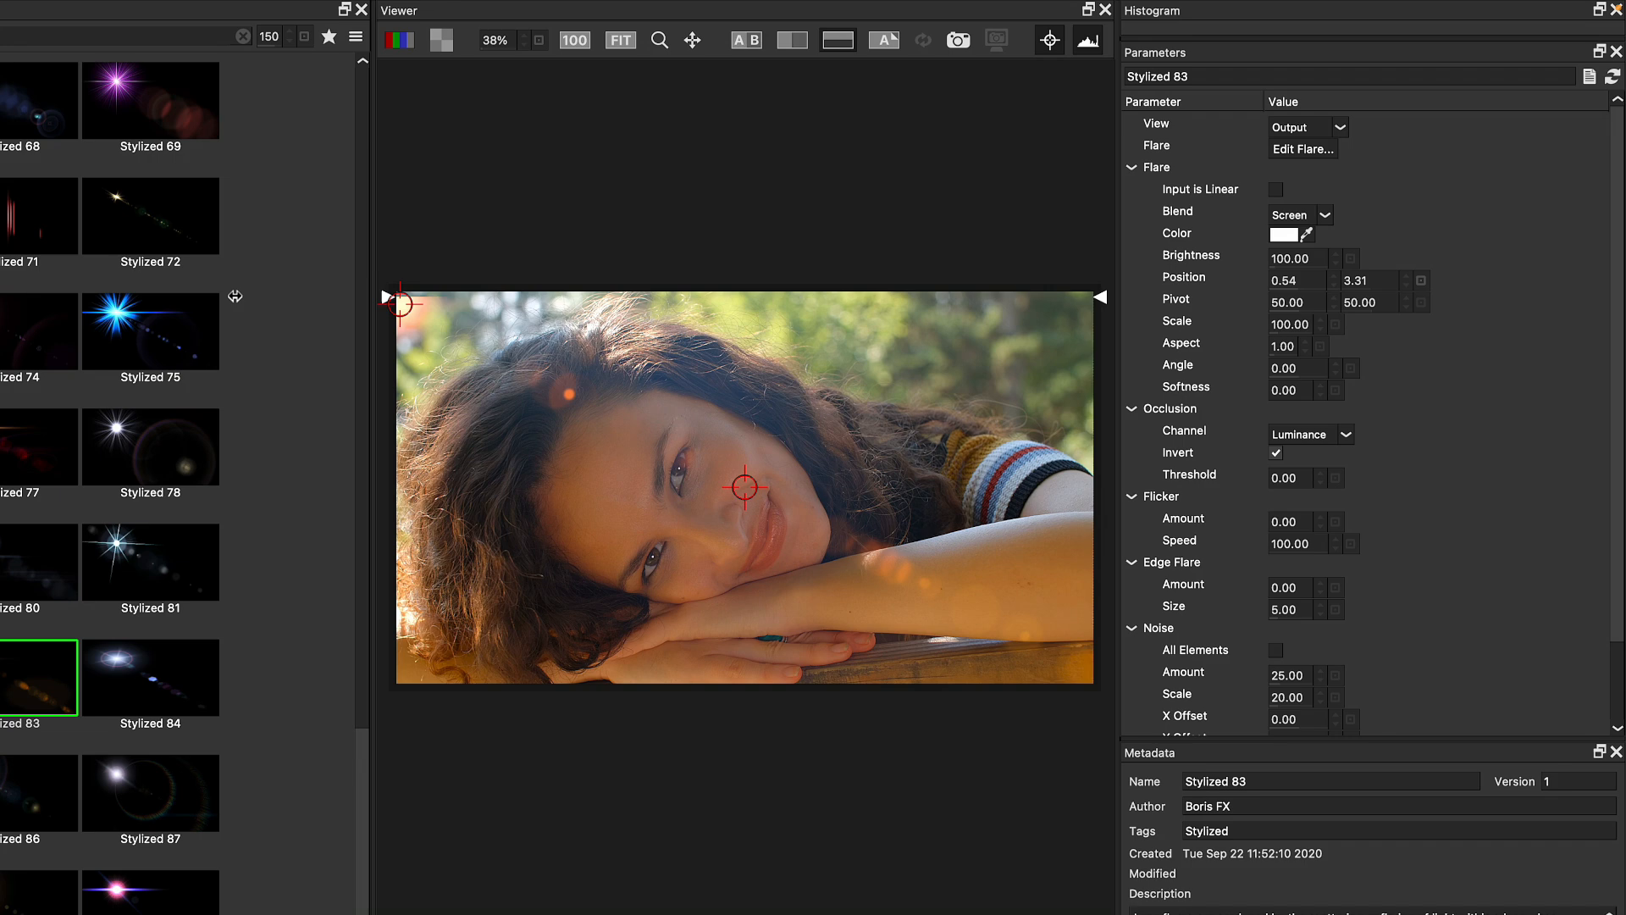
pyautogui.moveTo(235, 298); pyautogui.dragTo(376, 192)
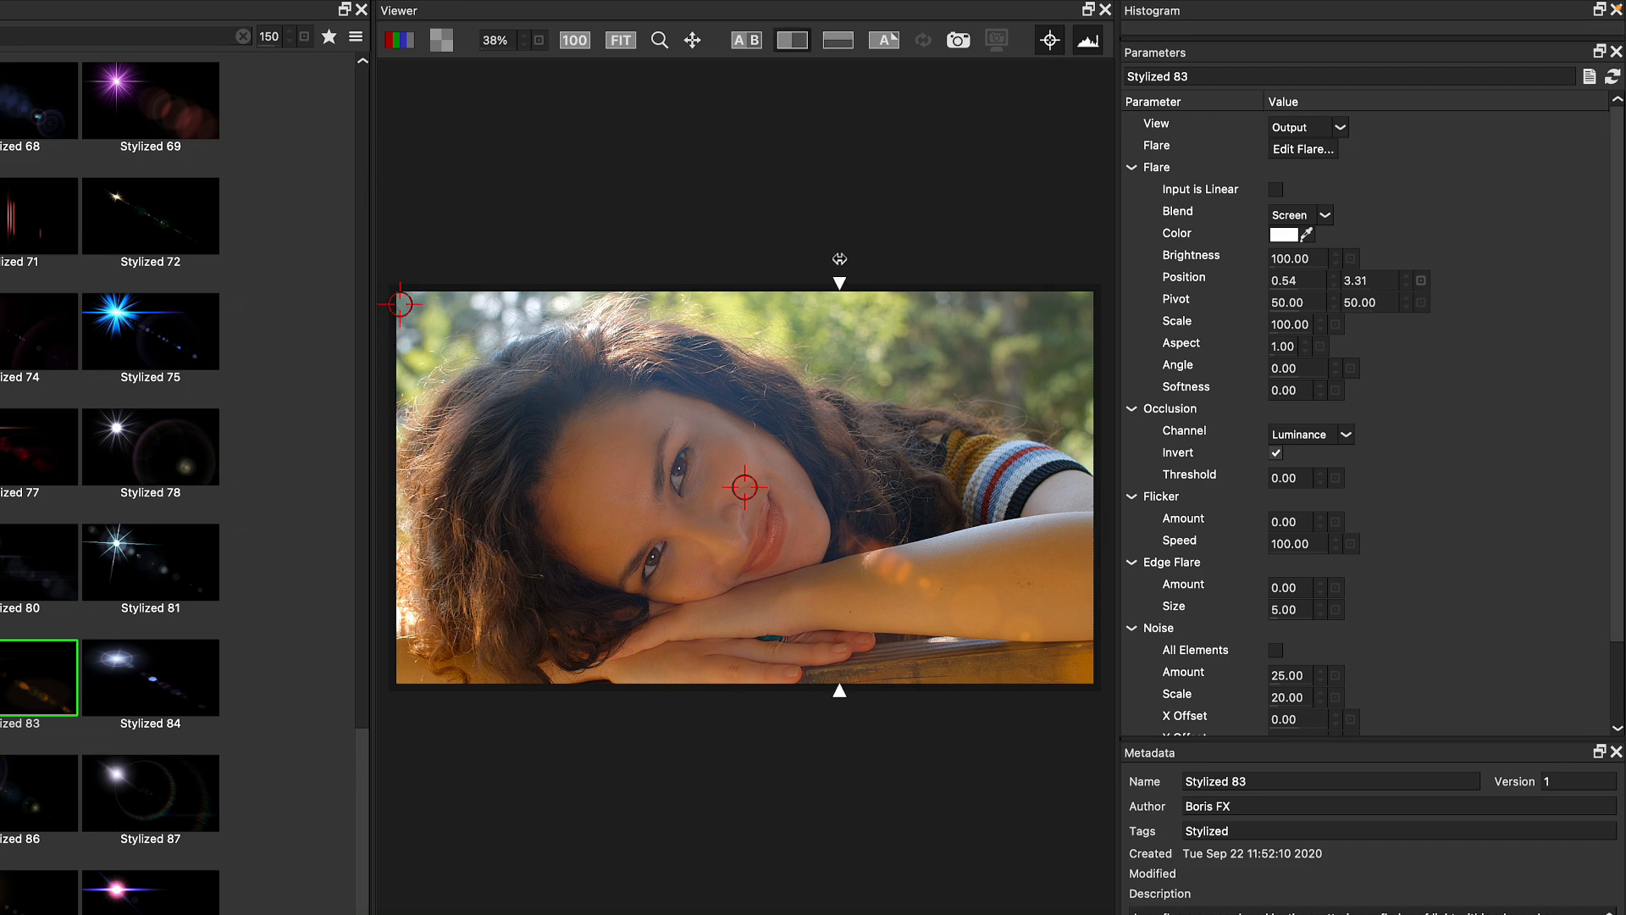
pyautogui.moveTo(838, 259); pyautogui.dragTo(633, 265)
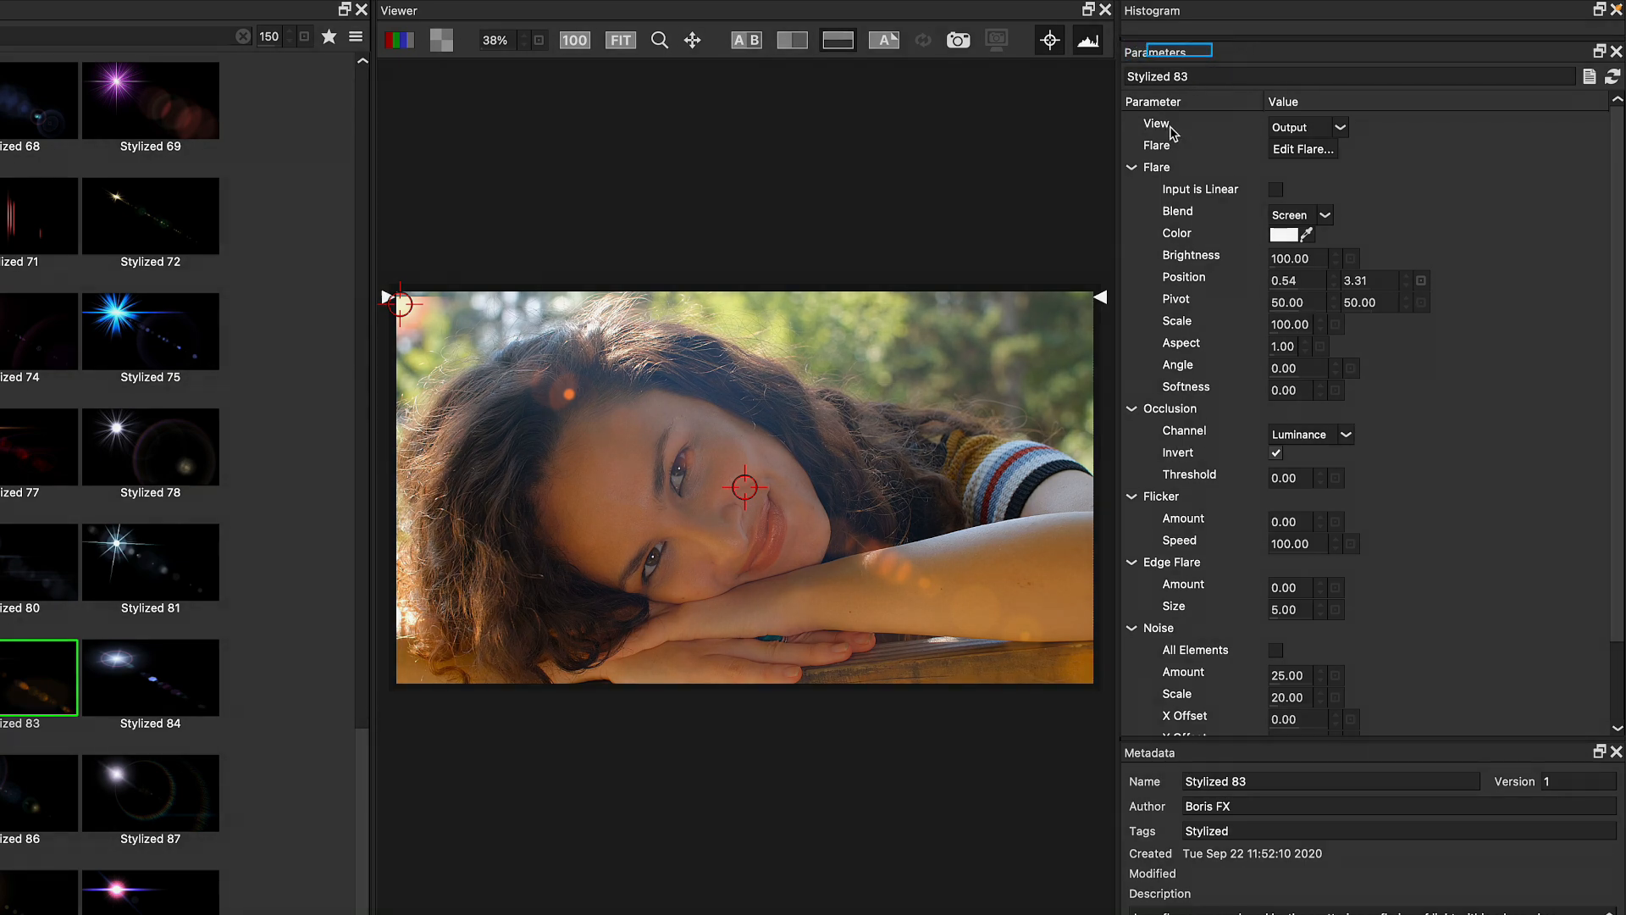
# - Set the view to Flare and turn off the horizontal split comparison
pyautogui.click(1340, 127)
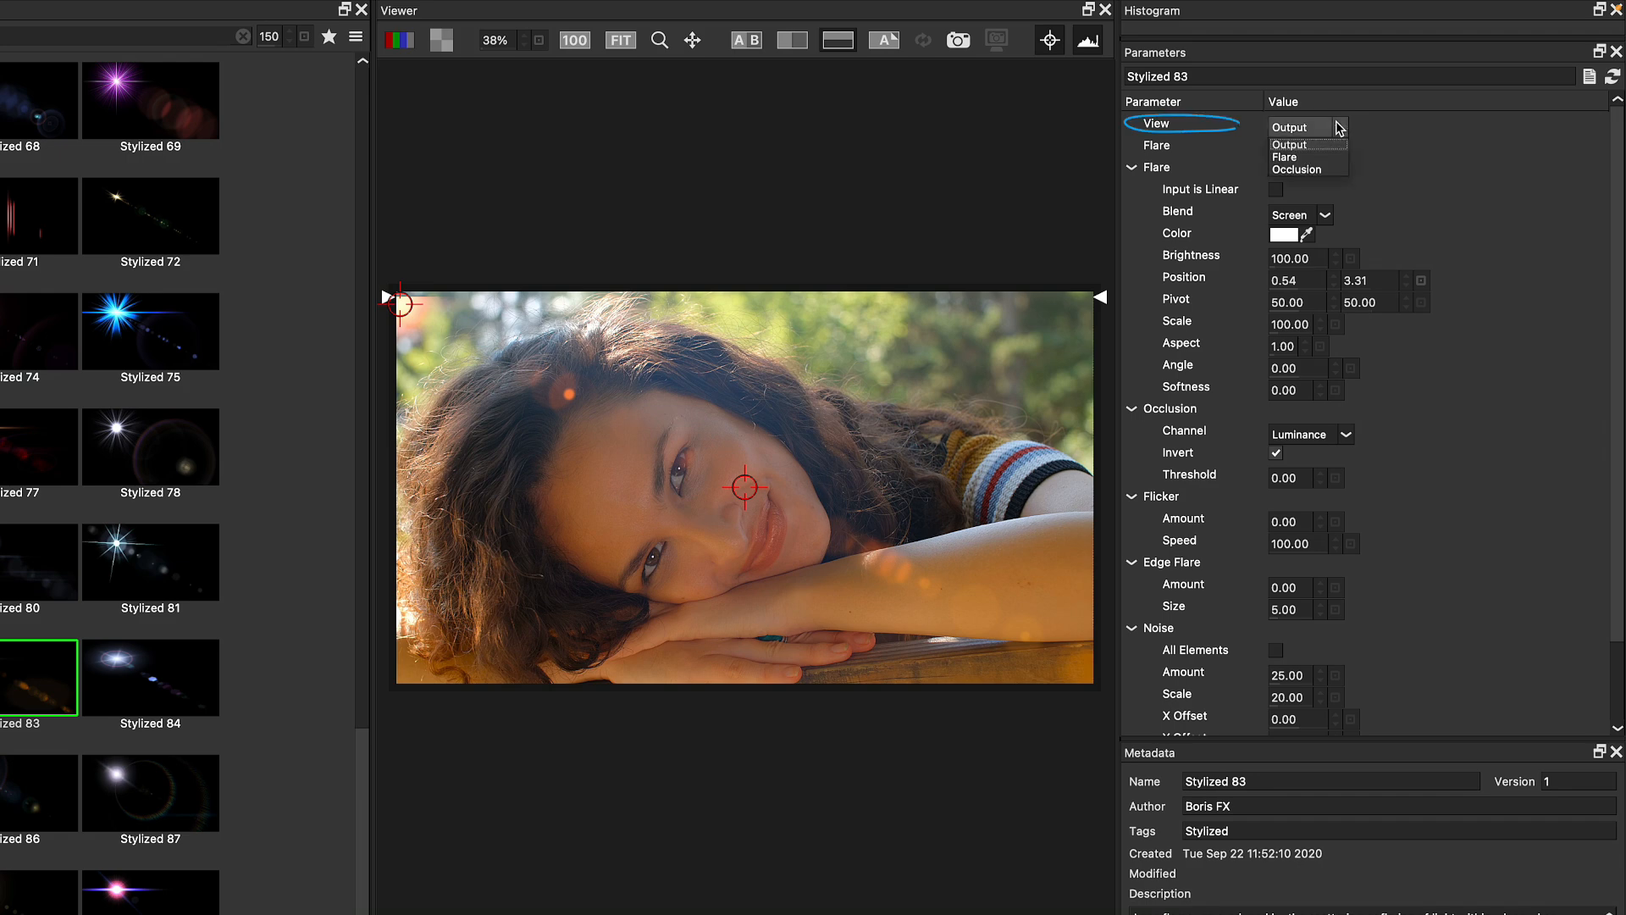
pyautogui.click(1302, 158)
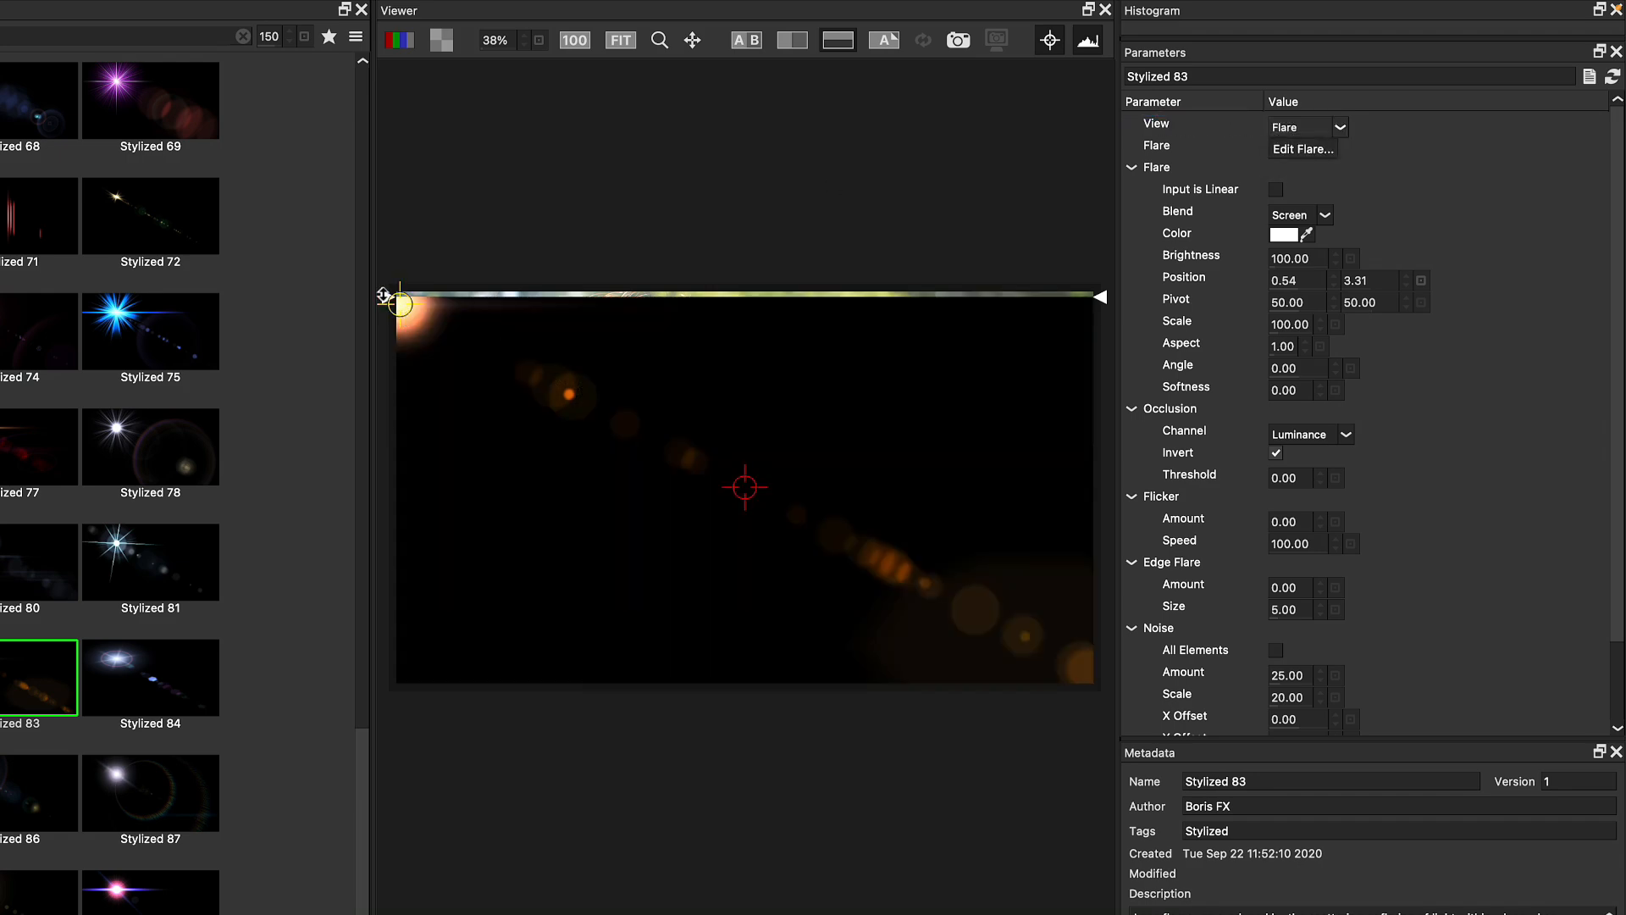
pyautogui.click(838, 40)
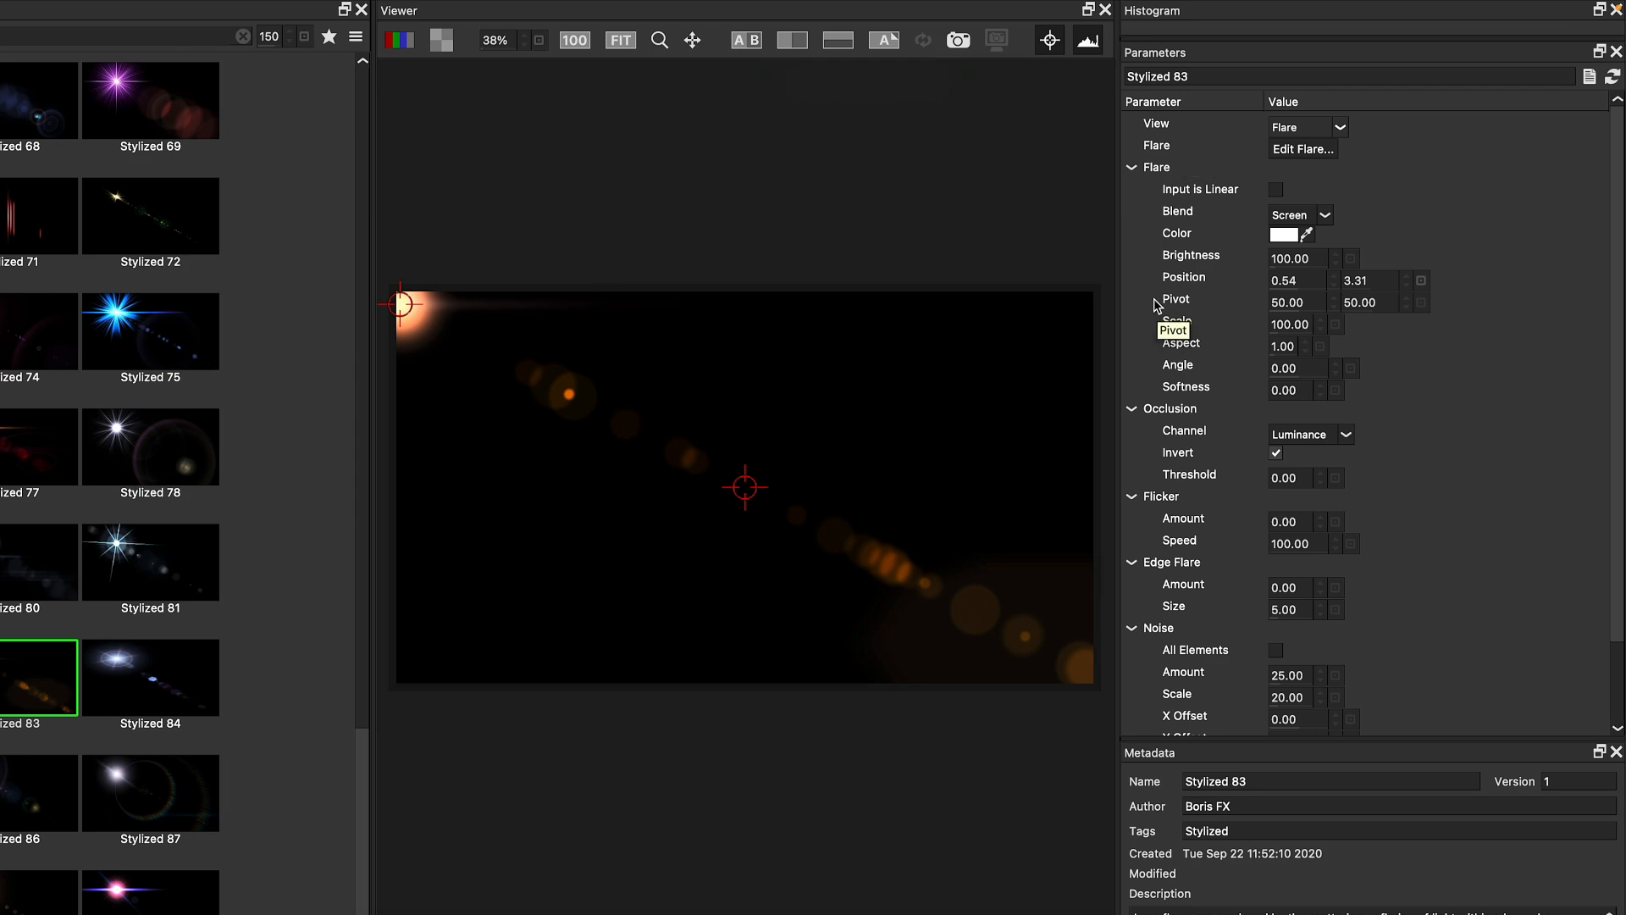
# - Set the flare's scale to 219, brightness to 135 and softness to 16.25
pyautogui.moveTo(1280, 324); pyautogui.dragTo(1406, 327)
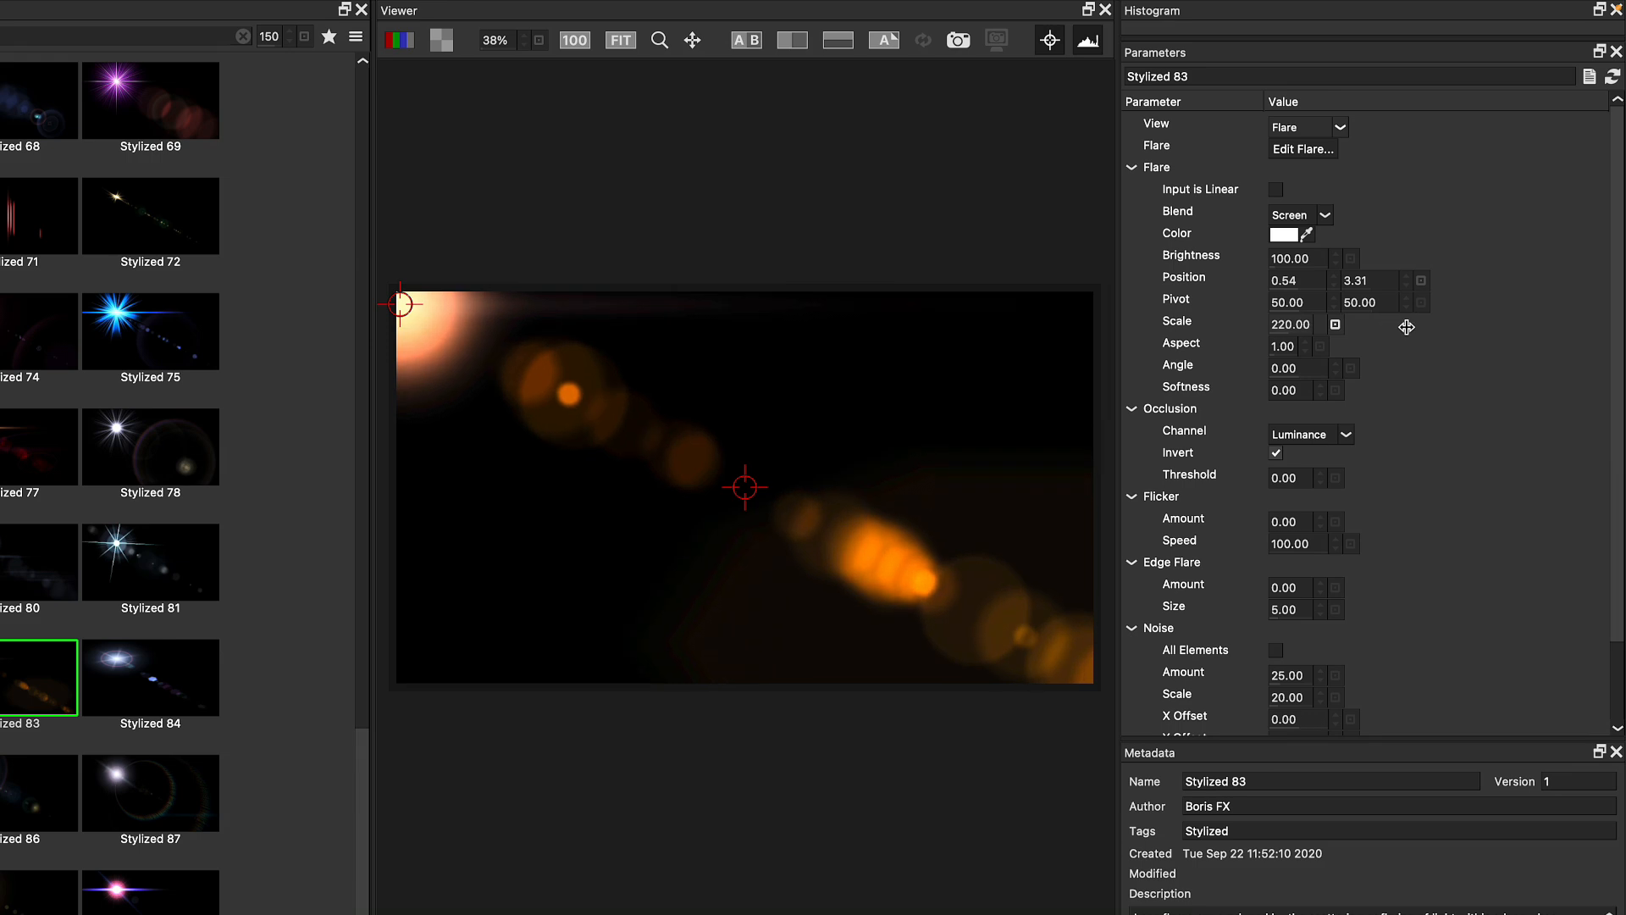
pyautogui.moveTo(1276, 259); pyautogui.dragTo(1338, 259)
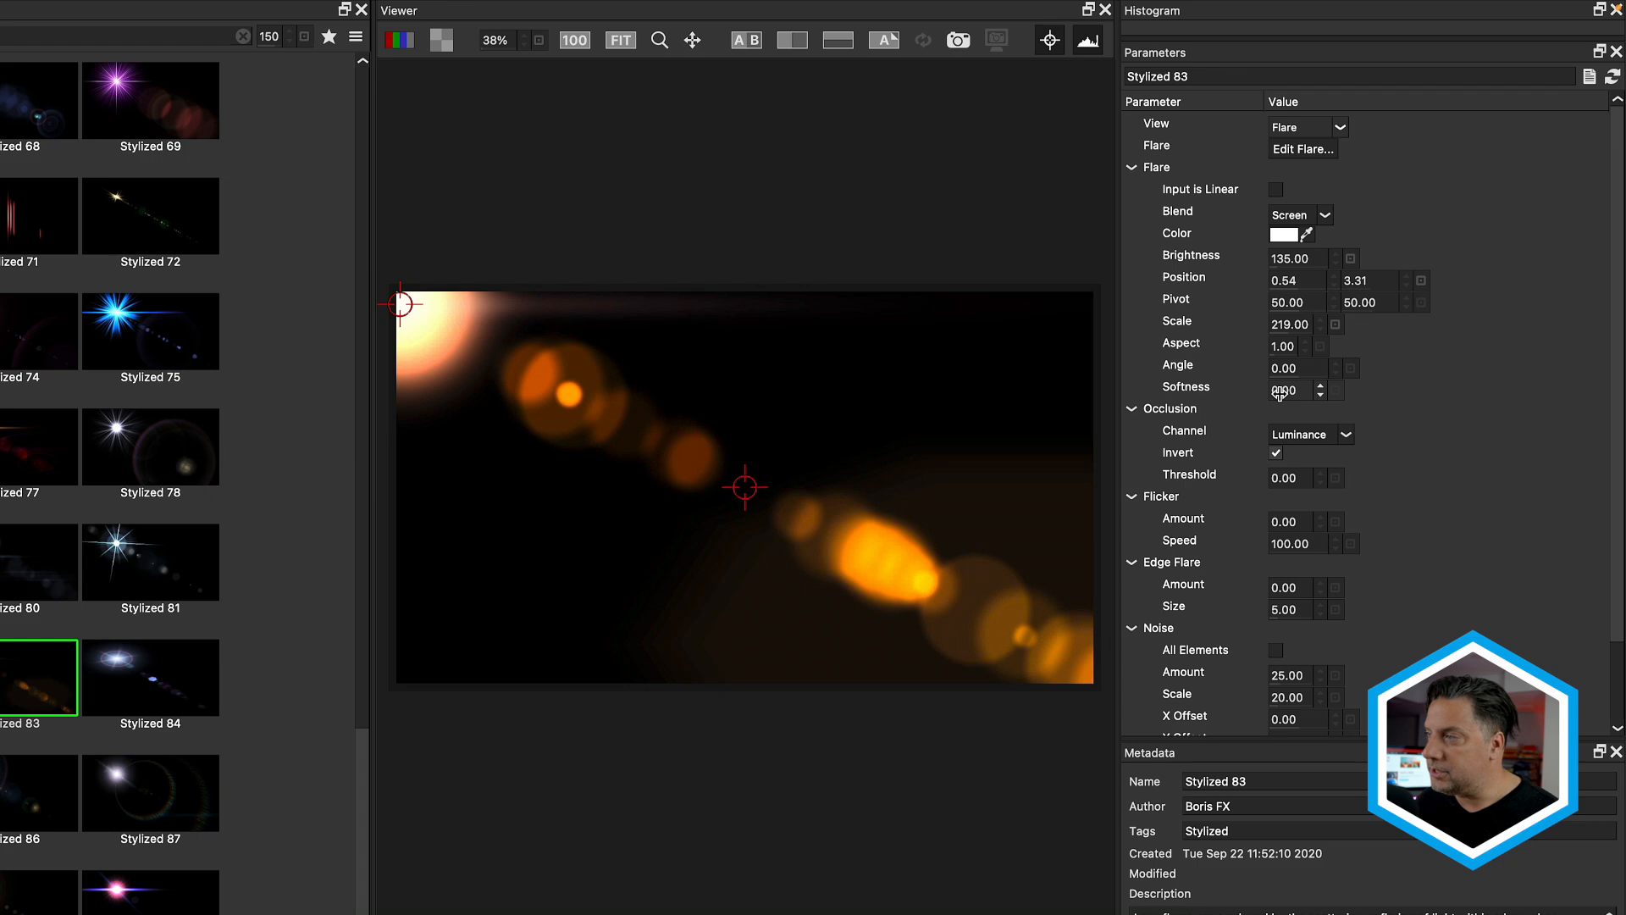
pyautogui.moveTo(1280, 392); pyautogui.dragTo(1316, 388)
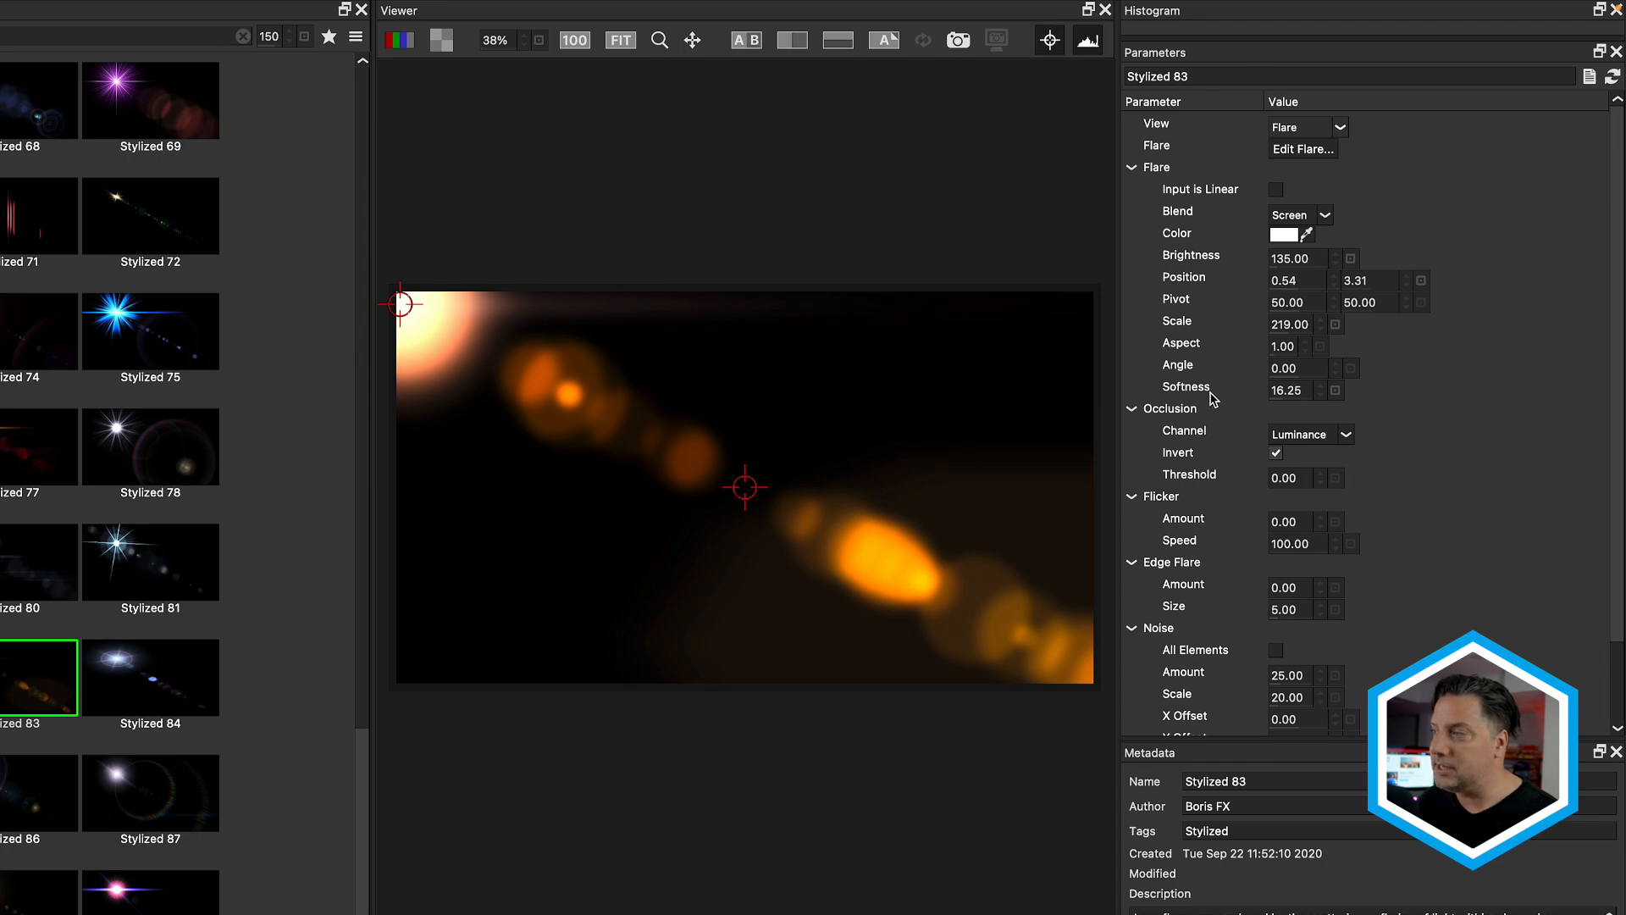
# - Return the view to Output and set the flare's softness back to 0
pyautogui.click(1340, 128)
pyautogui.click(1315, 144)
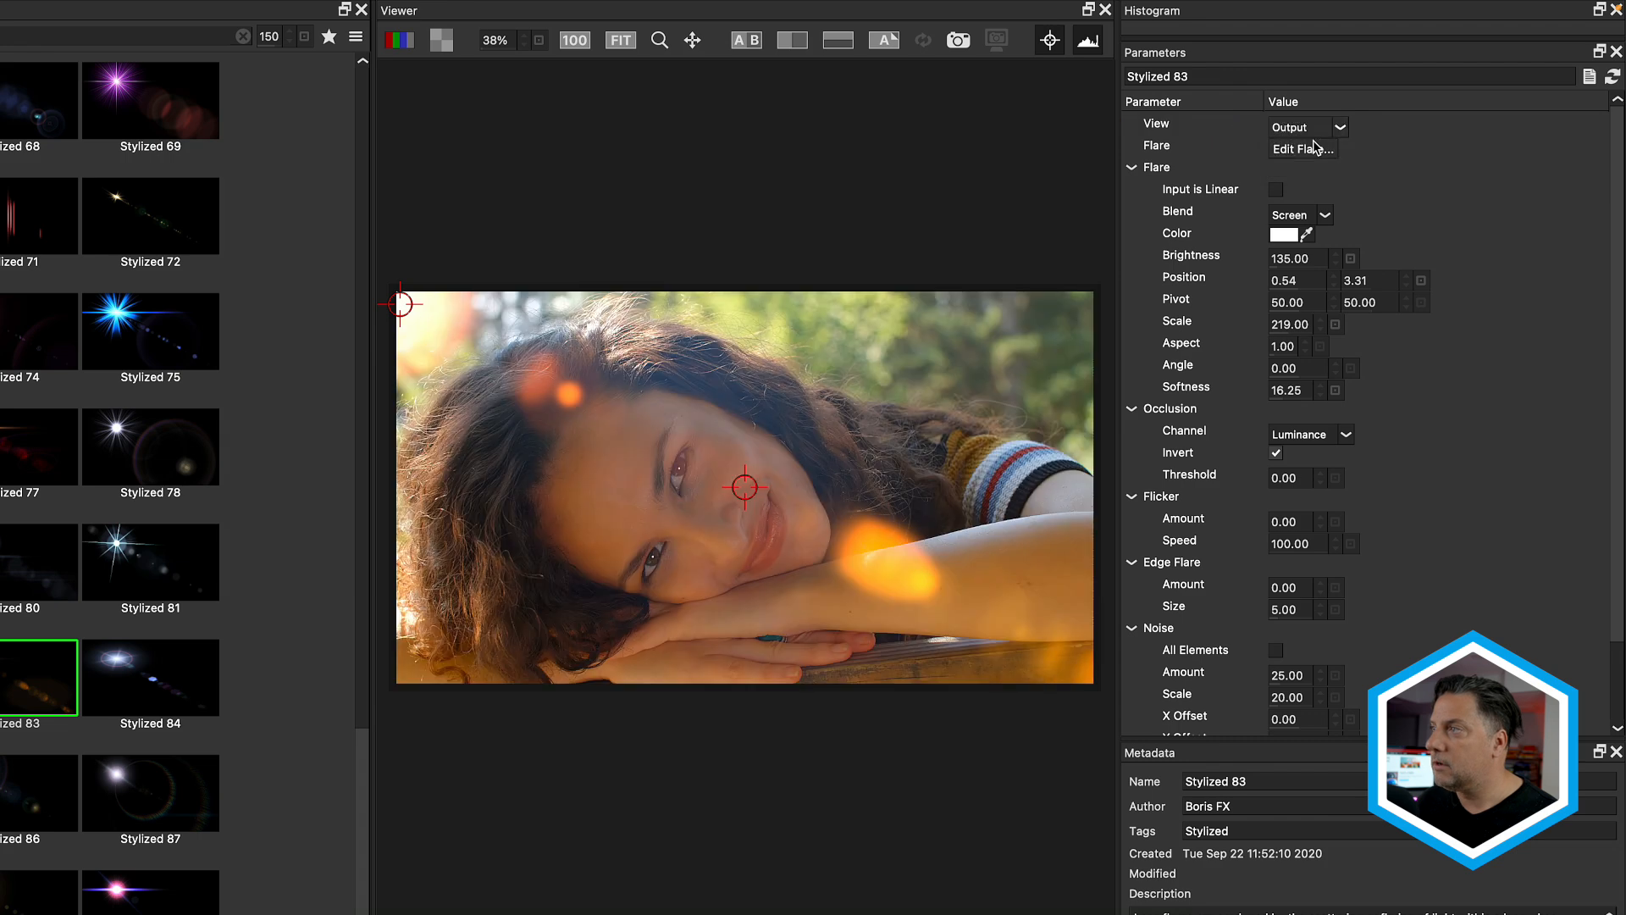
pyautogui.moveTo(1291, 392); pyautogui.dragTo(1248, 396)
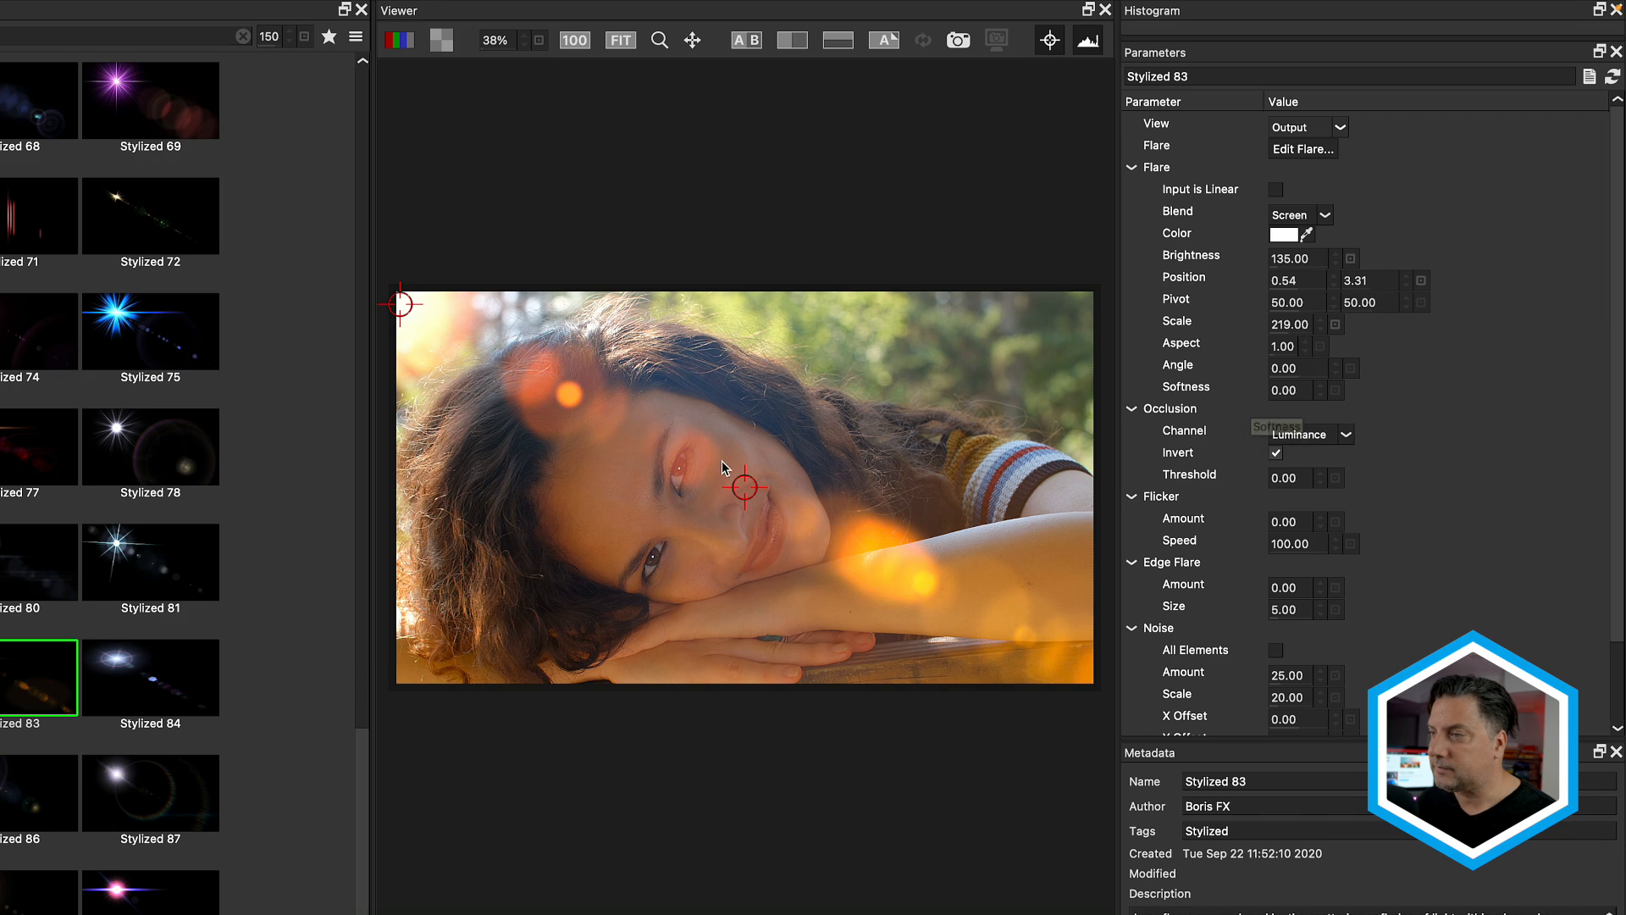
# - Move the flare's pivot up above the face to about 51.23, 22.75 and set the Edge Flare amount to 113
pyautogui.moveTo(745, 477); pyautogui.dragTo(759, 381)
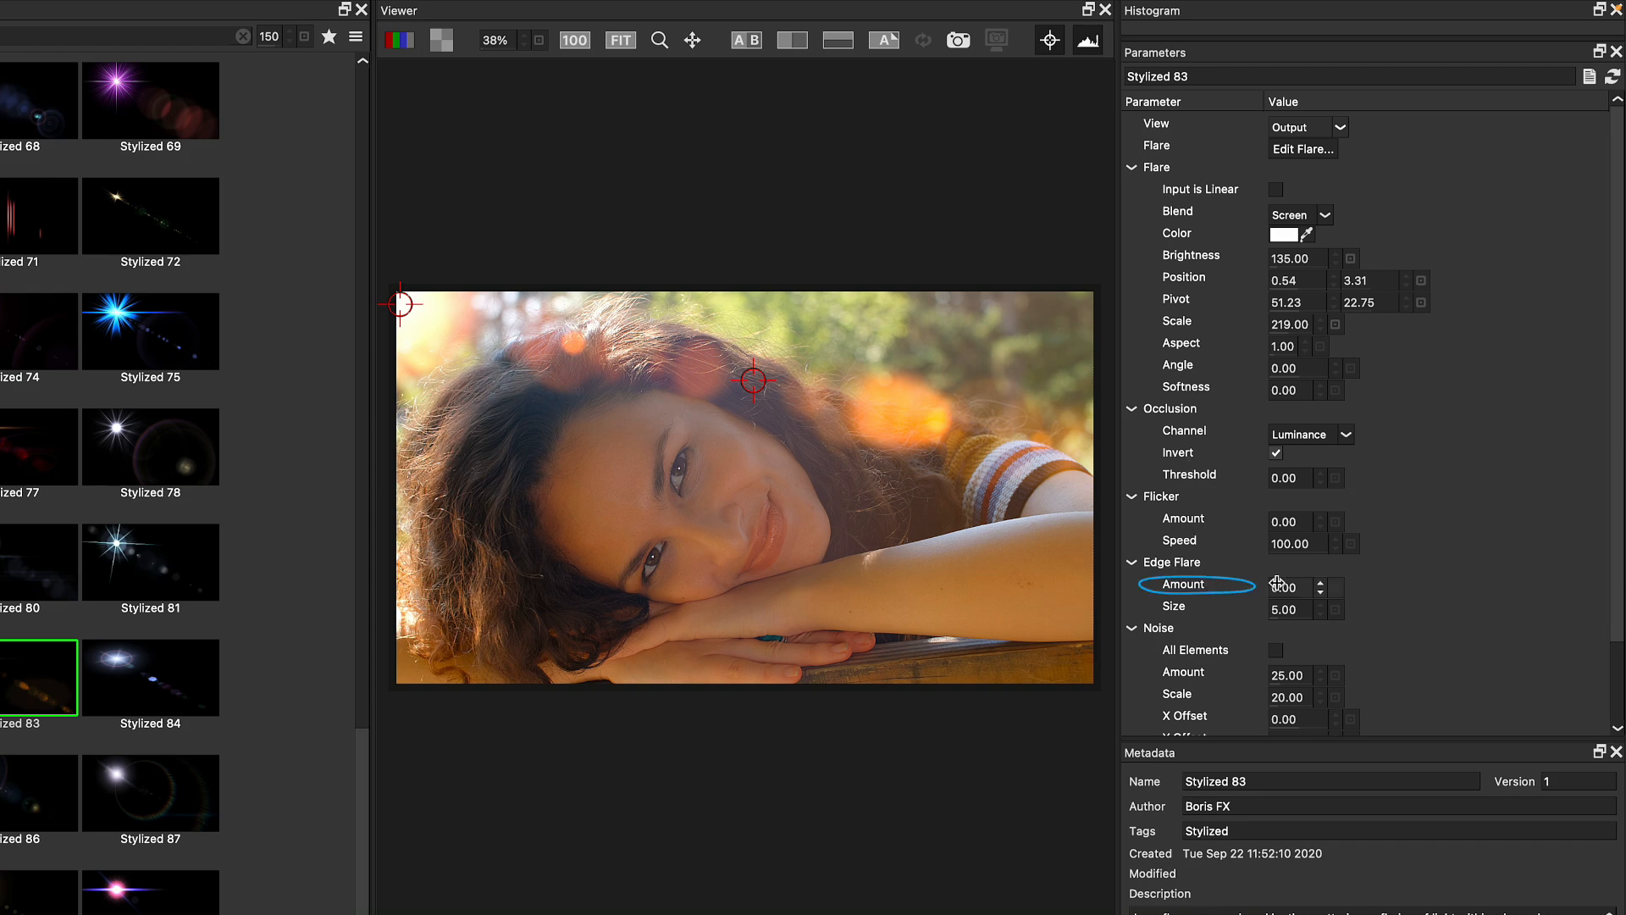
pyautogui.moveTo(1287, 587); pyautogui.dragTo(1392, 588)
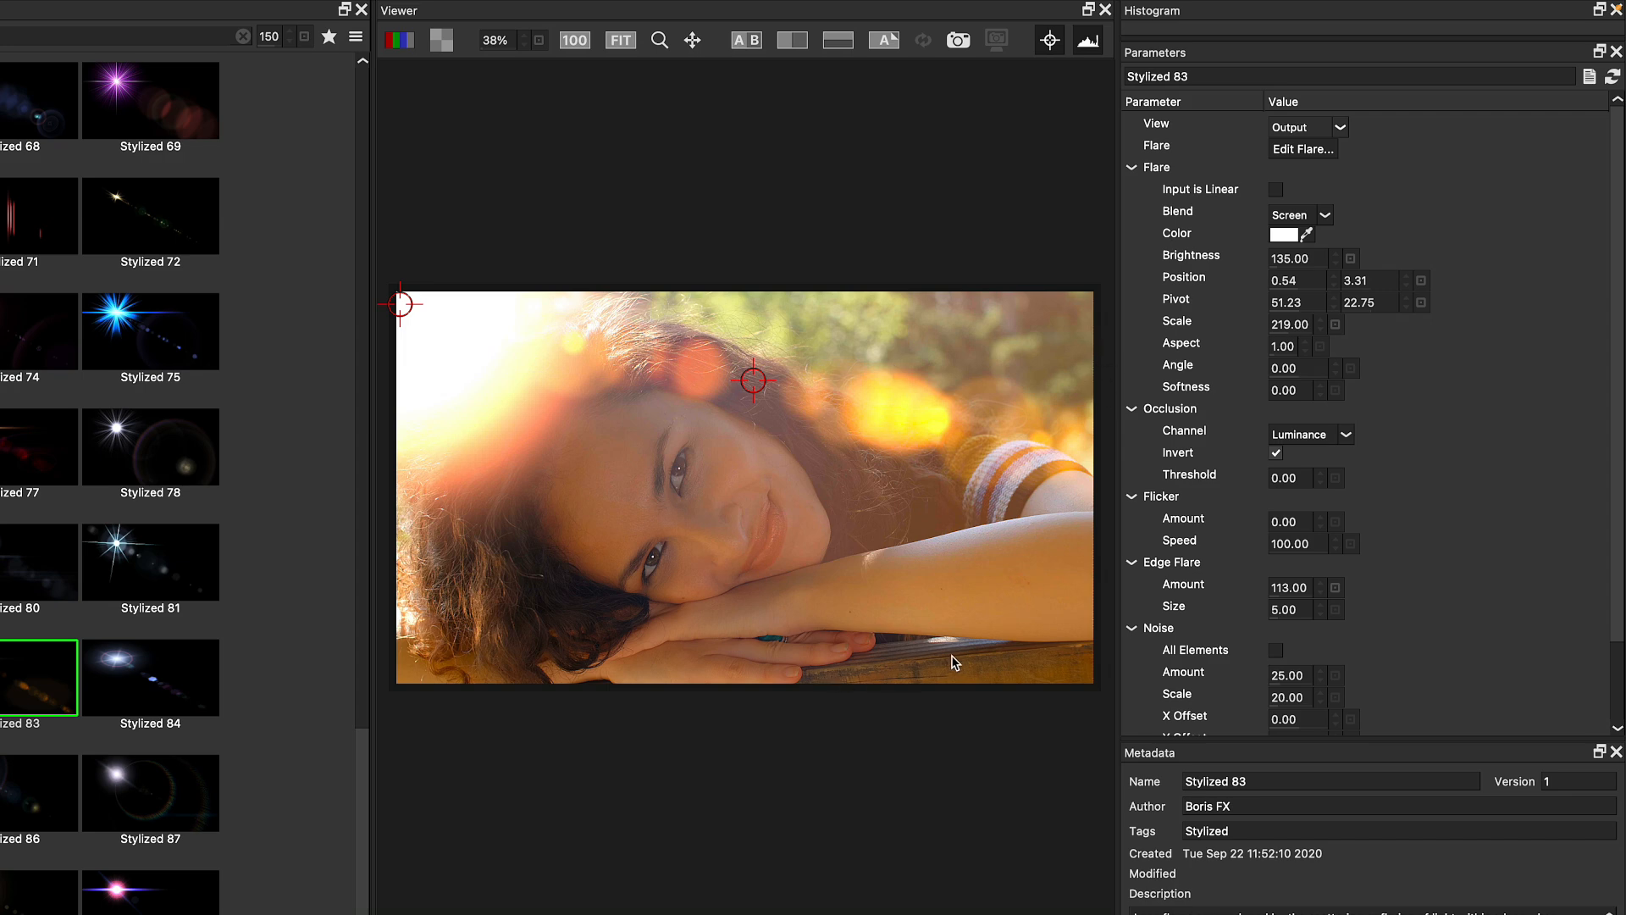
# - Move the flare source down to about 1.64, 9.88 and set the Edge Flare size to 4.69
pyautogui.moveTo(410, 310)
pyautogui.mouseDown()
pyautogui.moveTo(537, 348)
pyautogui.moveTo(385, 339)
pyautogui.moveTo(471, 332)
pyautogui.moveTo(407, 338)
pyautogui.mouseUp()
pyautogui.moveTo(444, 343)
pyautogui.mouseDown()
pyautogui.moveTo(406, 341)
pyautogui.moveTo(420, 335)
pyautogui.mouseUp()
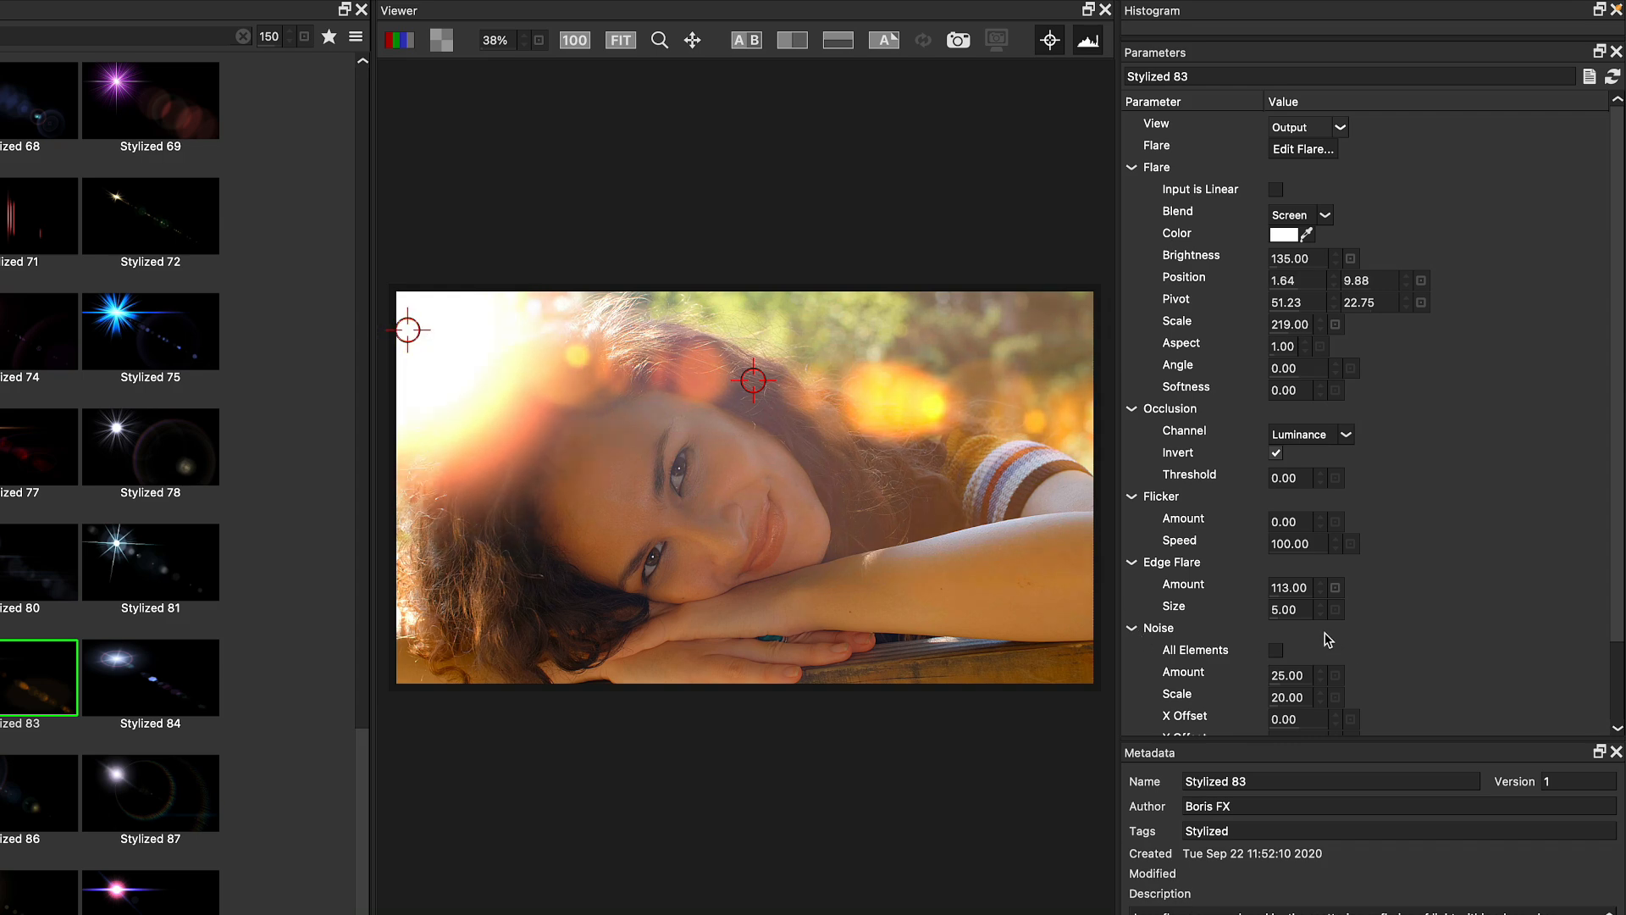
pyautogui.moveTo(1288, 608)
pyautogui.mouseDown()
pyautogui.moveTo(1267, 618)
pyautogui.moveTo(1290, 613)
pyautogui.mouseUp()
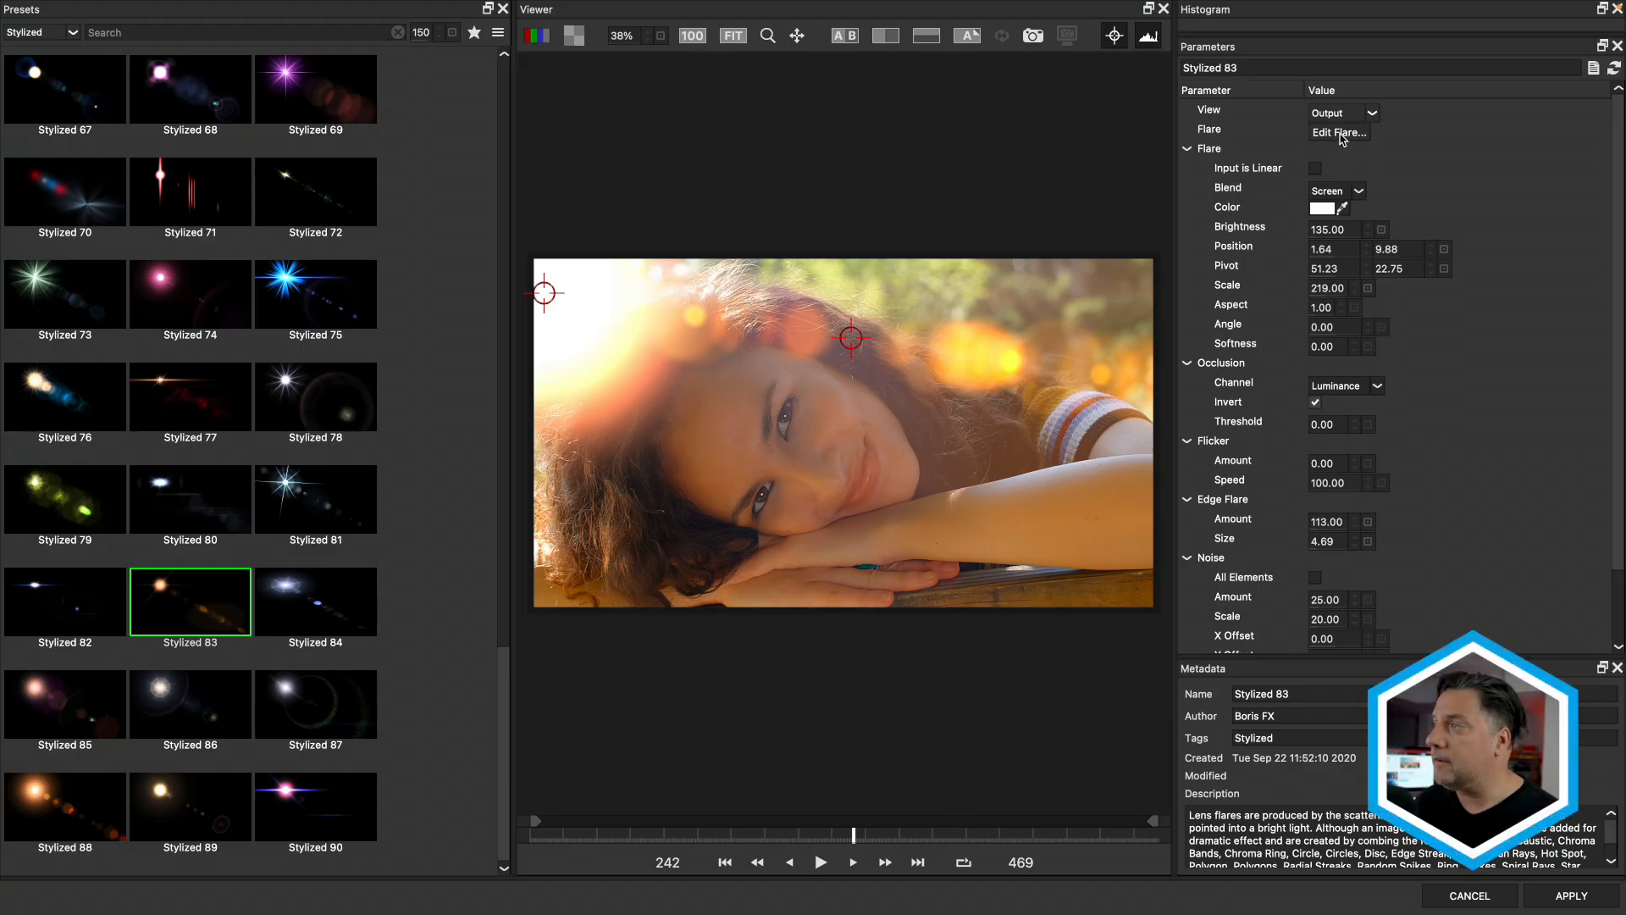
# - Open the flare for element-level editing and hide the footage behind it
pyautogui.click(1339, 133)
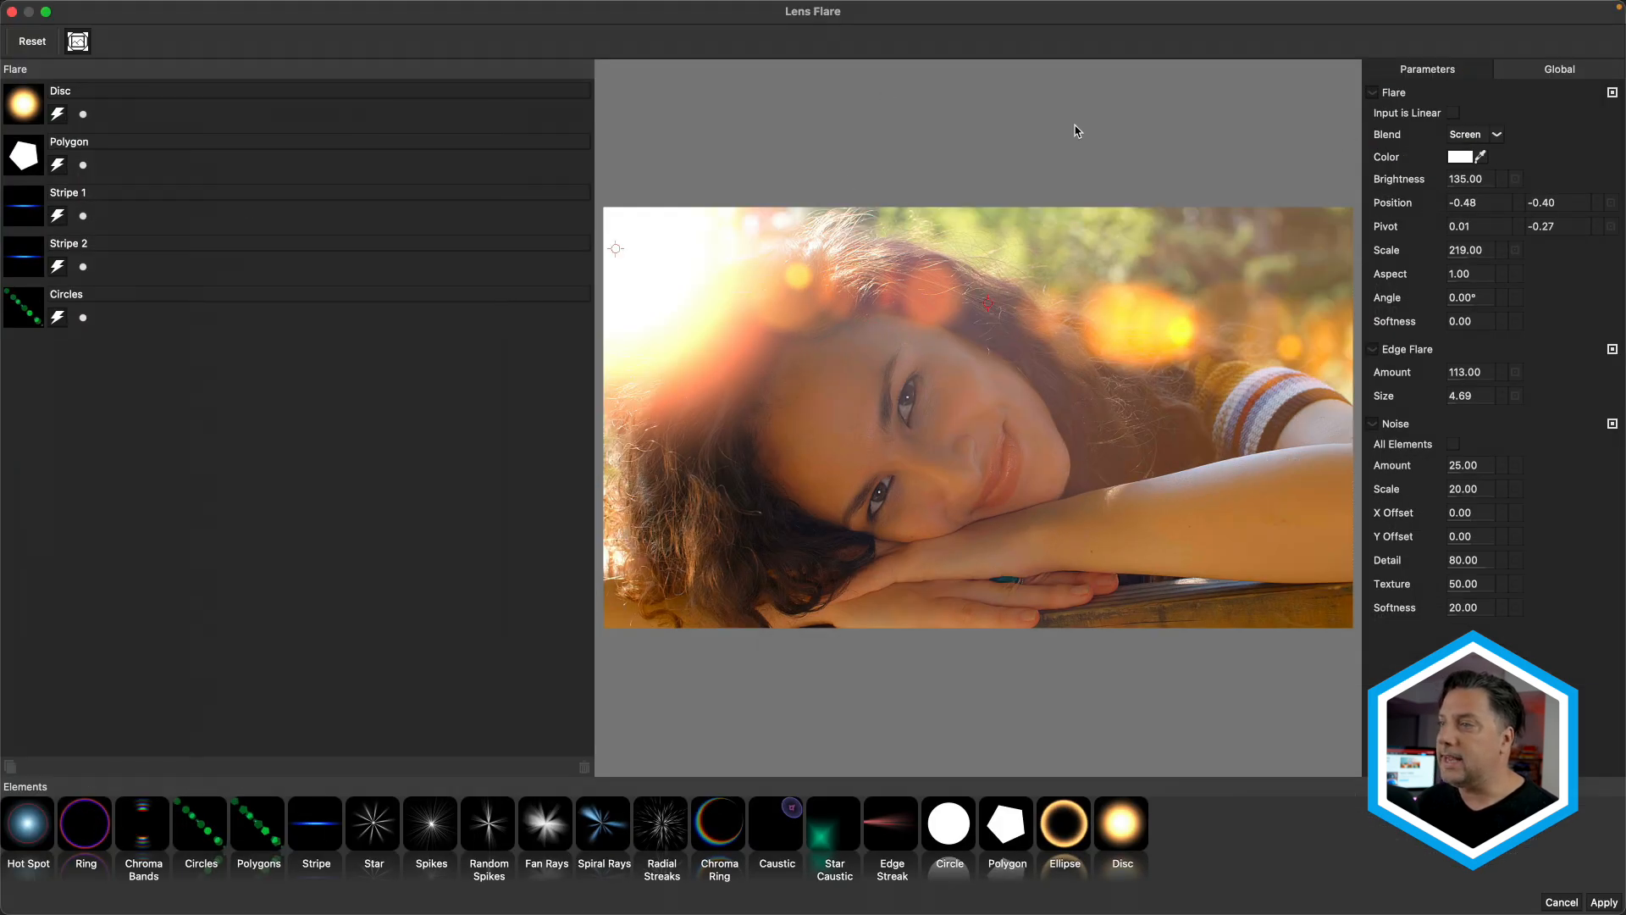
pyautogui.press('super+a')
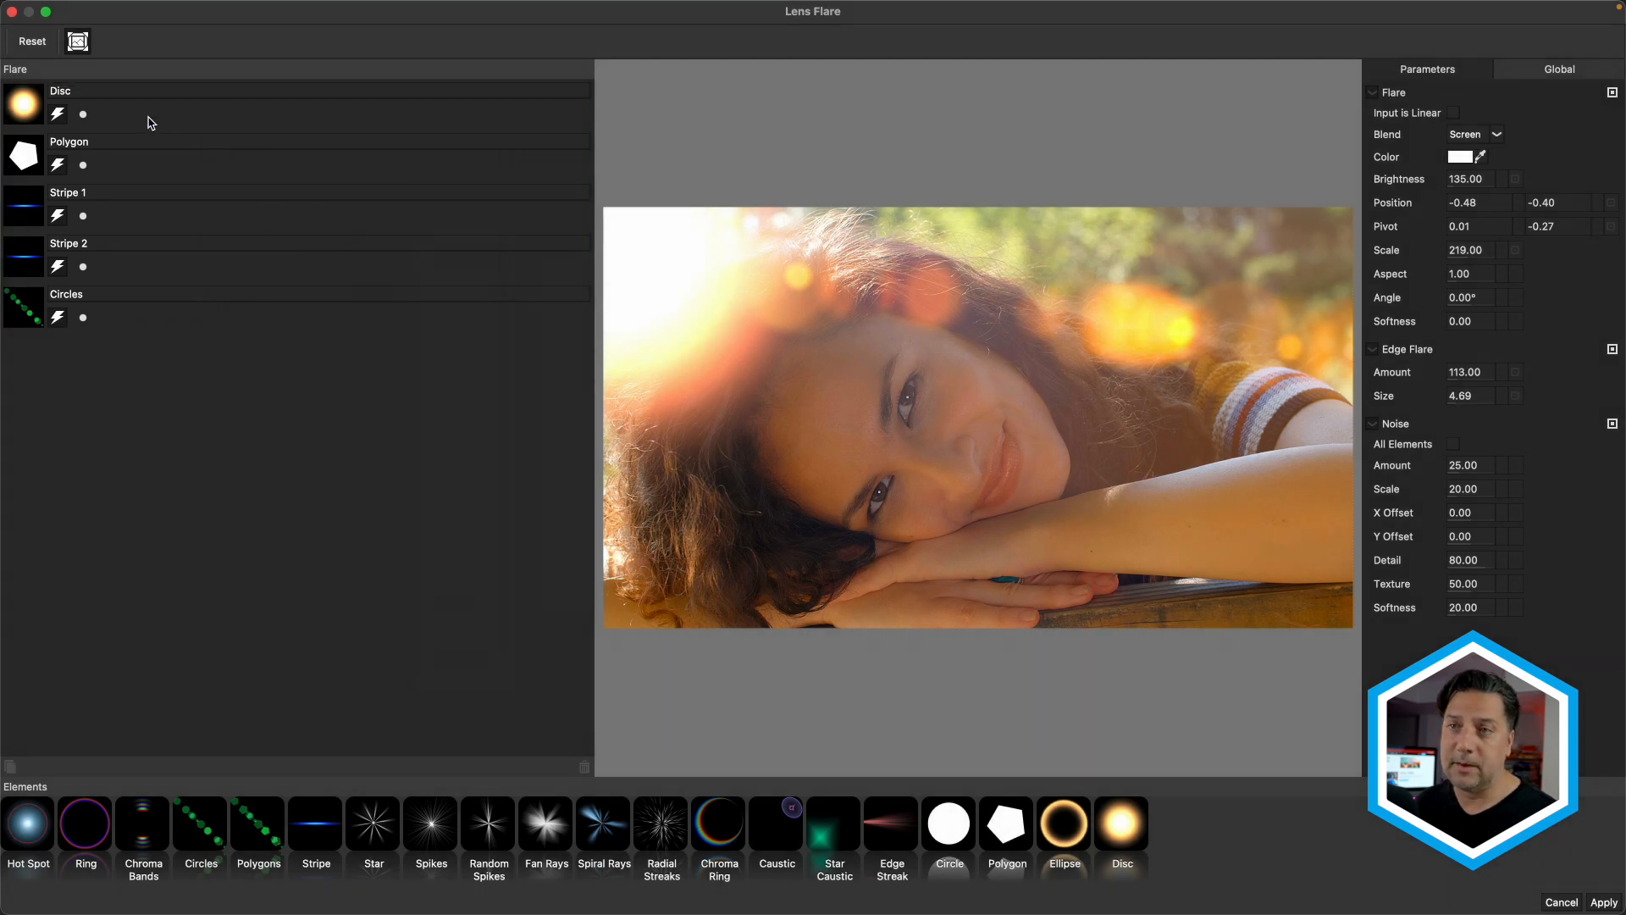
pyautogui.click(76, 44)
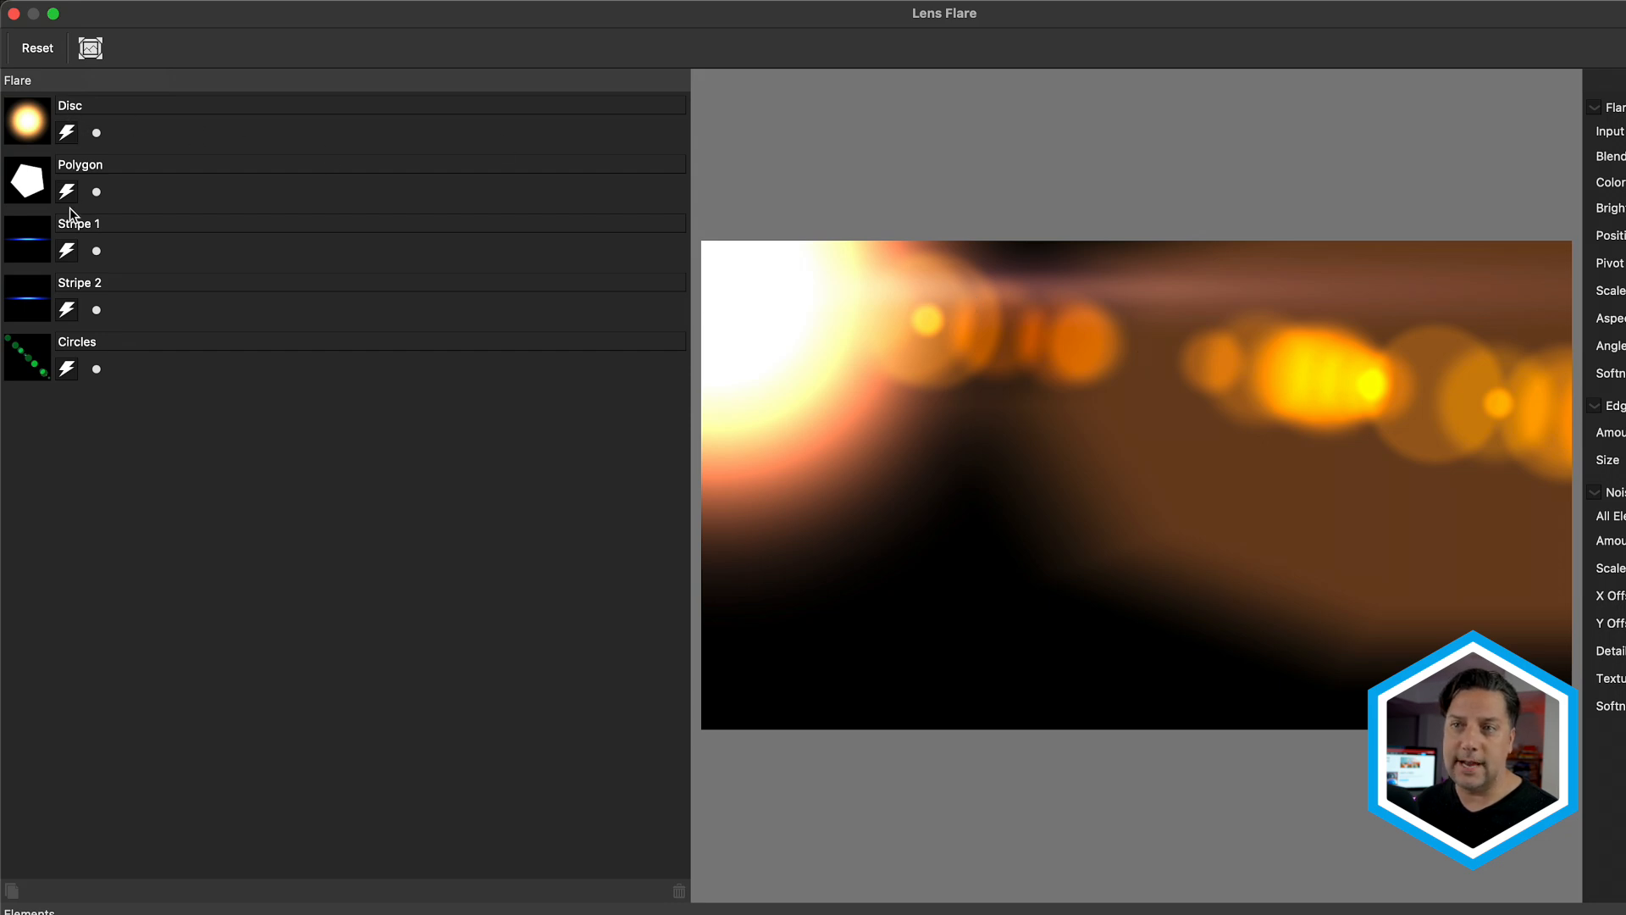
# - Check what the Stripe 1, Stripe 2 and Circles elements contribute by switching each one off and back on
pyautogui.click(68, 256)
pyautogui.click(67, 256)
pyautogui.click(64, 299)
pyautogui.click(65, 300)
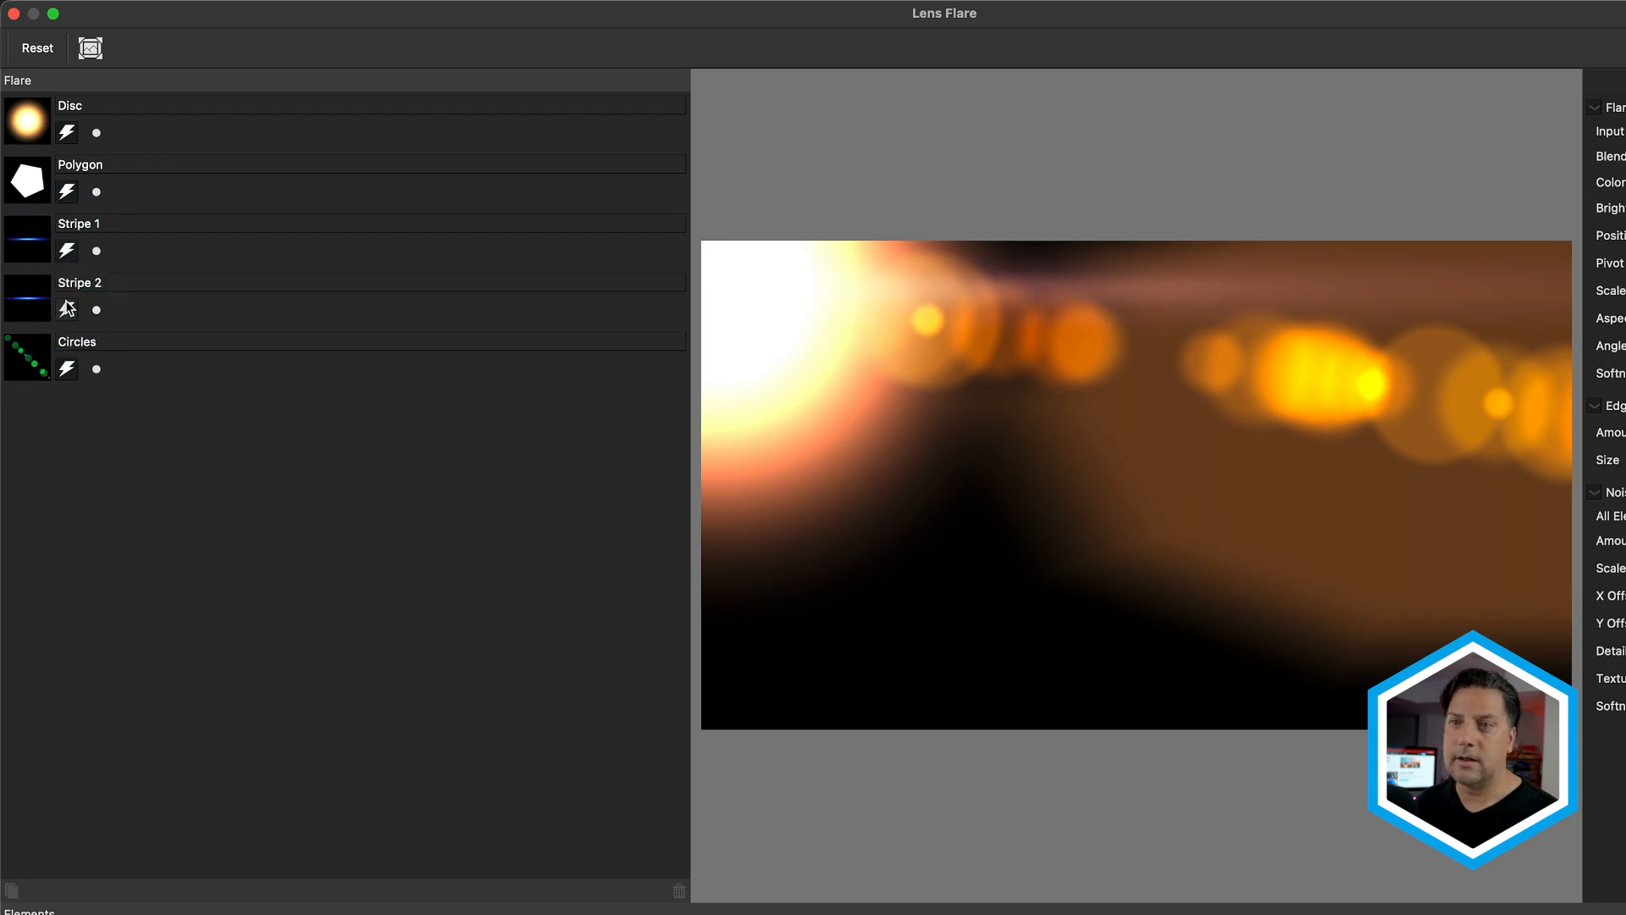
pyautogui.click(67, 370)
pyautogui.click(67, 370)
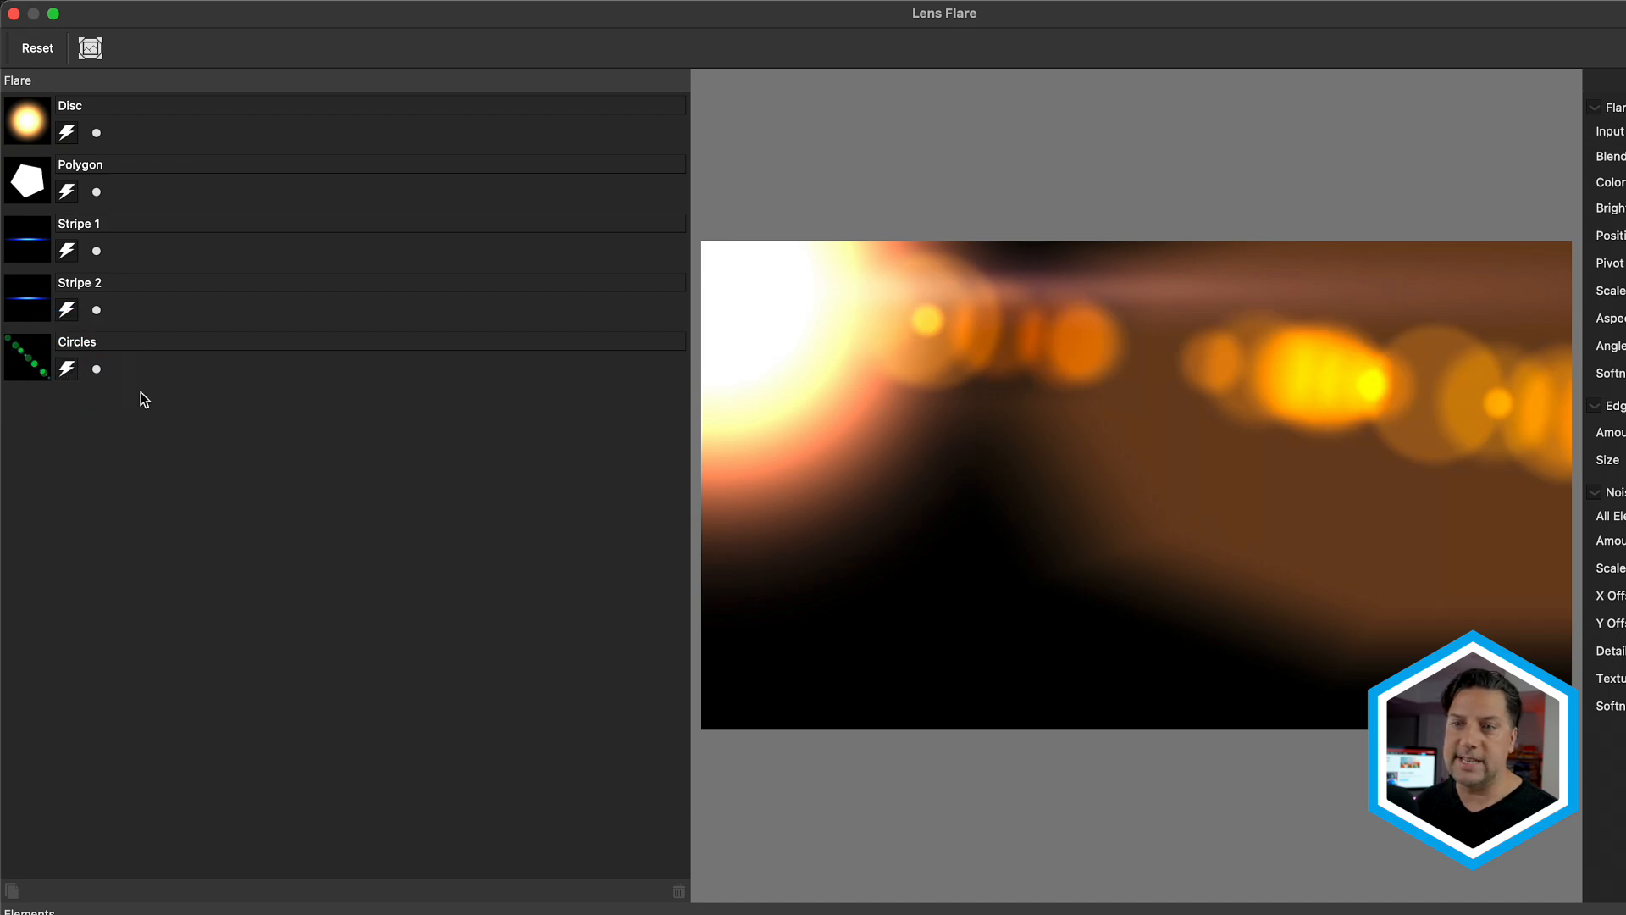
# - Solo the Circles element over the footage, recolor it a soft light orange and set its brightness to 7.65
pyautogui.click(98, 369)
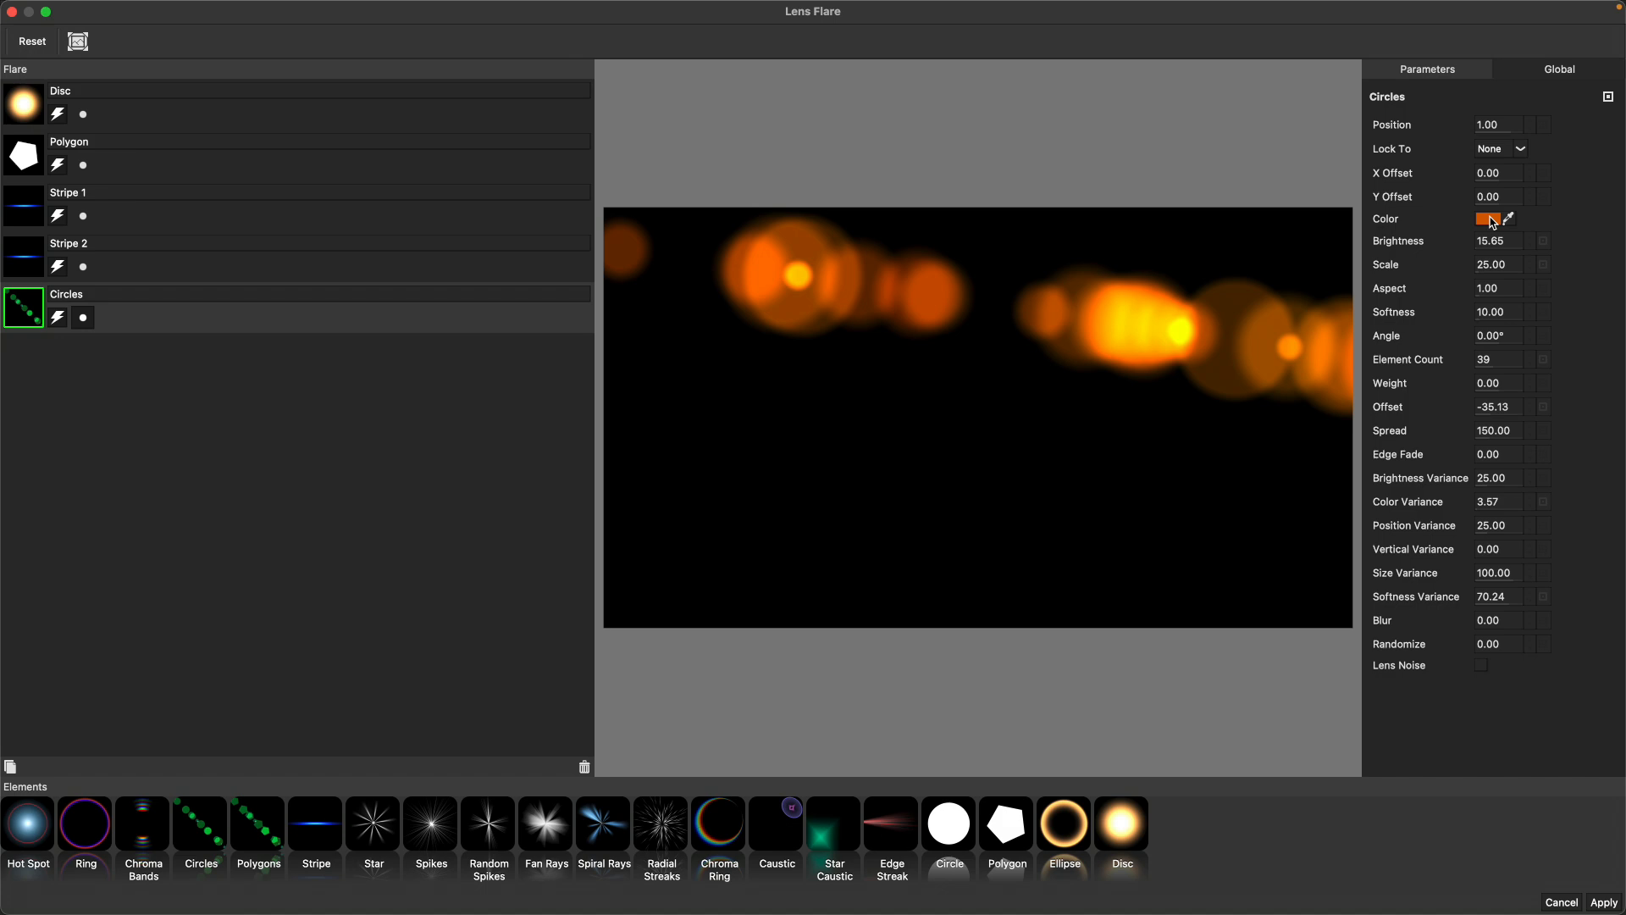
pyautogui.click(78, 40)
pyautogui.click(1489, 219)
pyautogui.click(1367, 539)
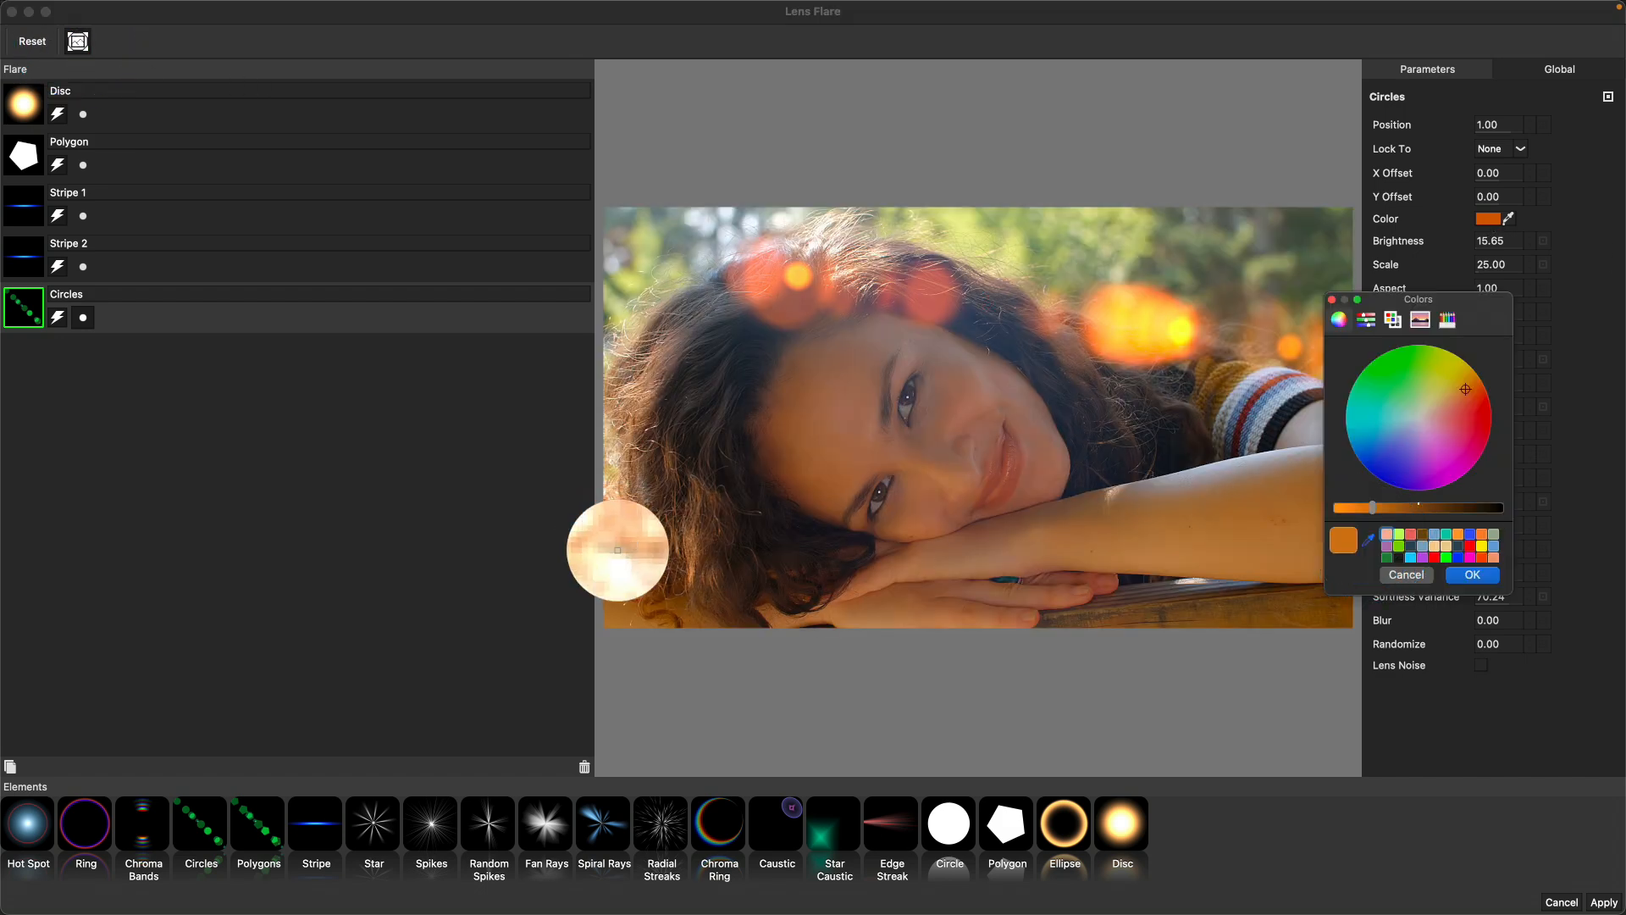
pyautogui.click(611, 553)
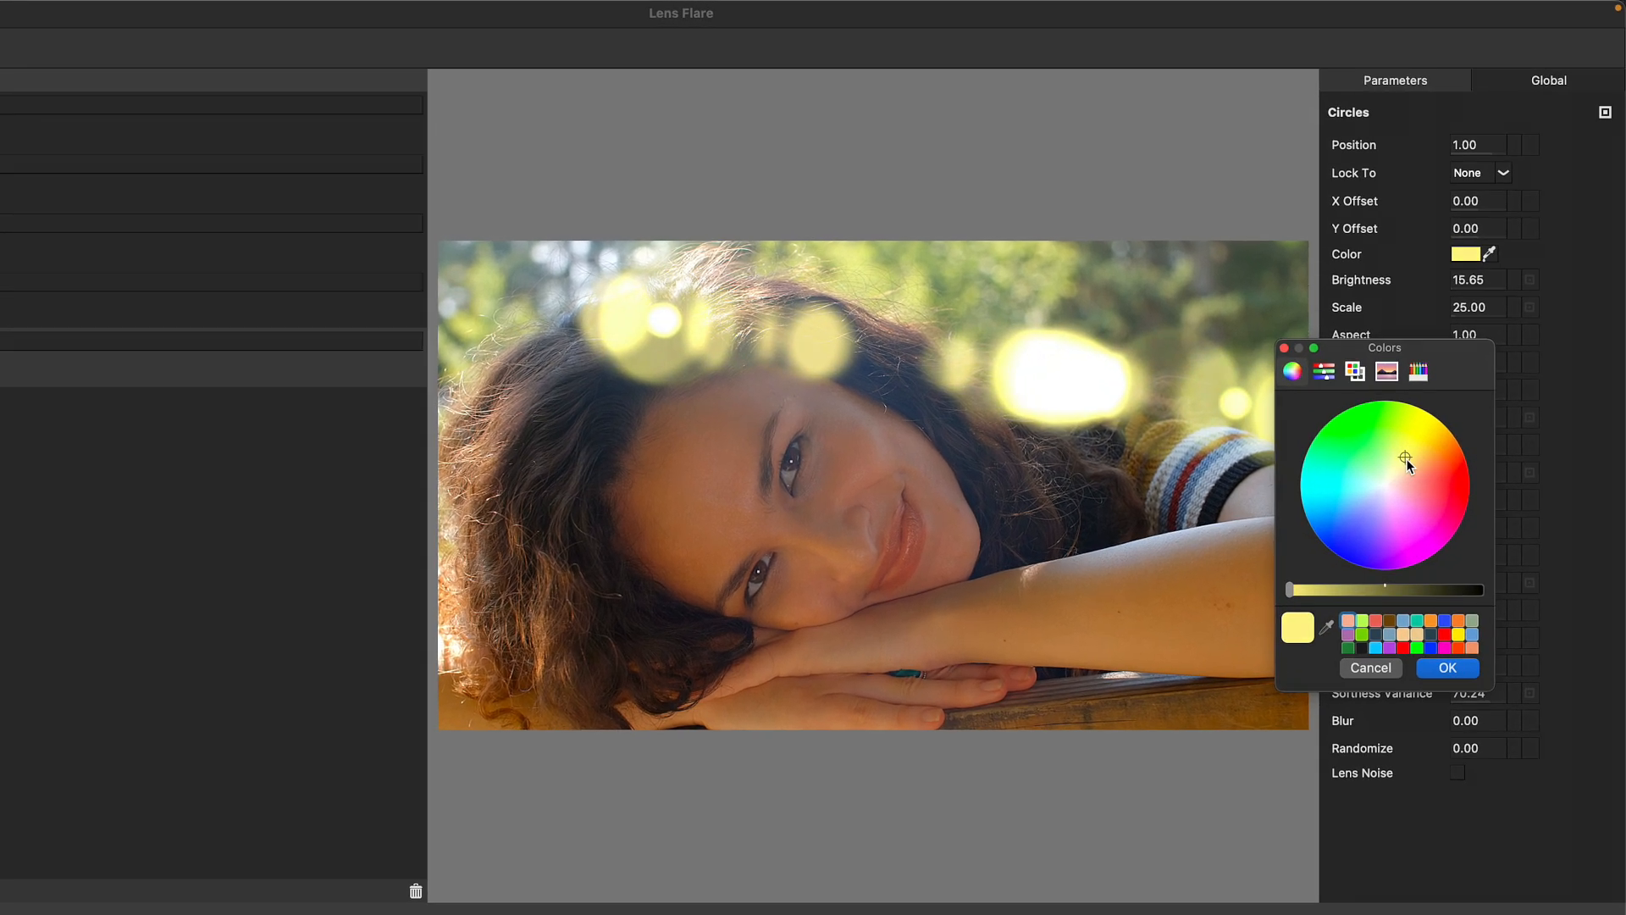
pyautogui.click(1446, 401)
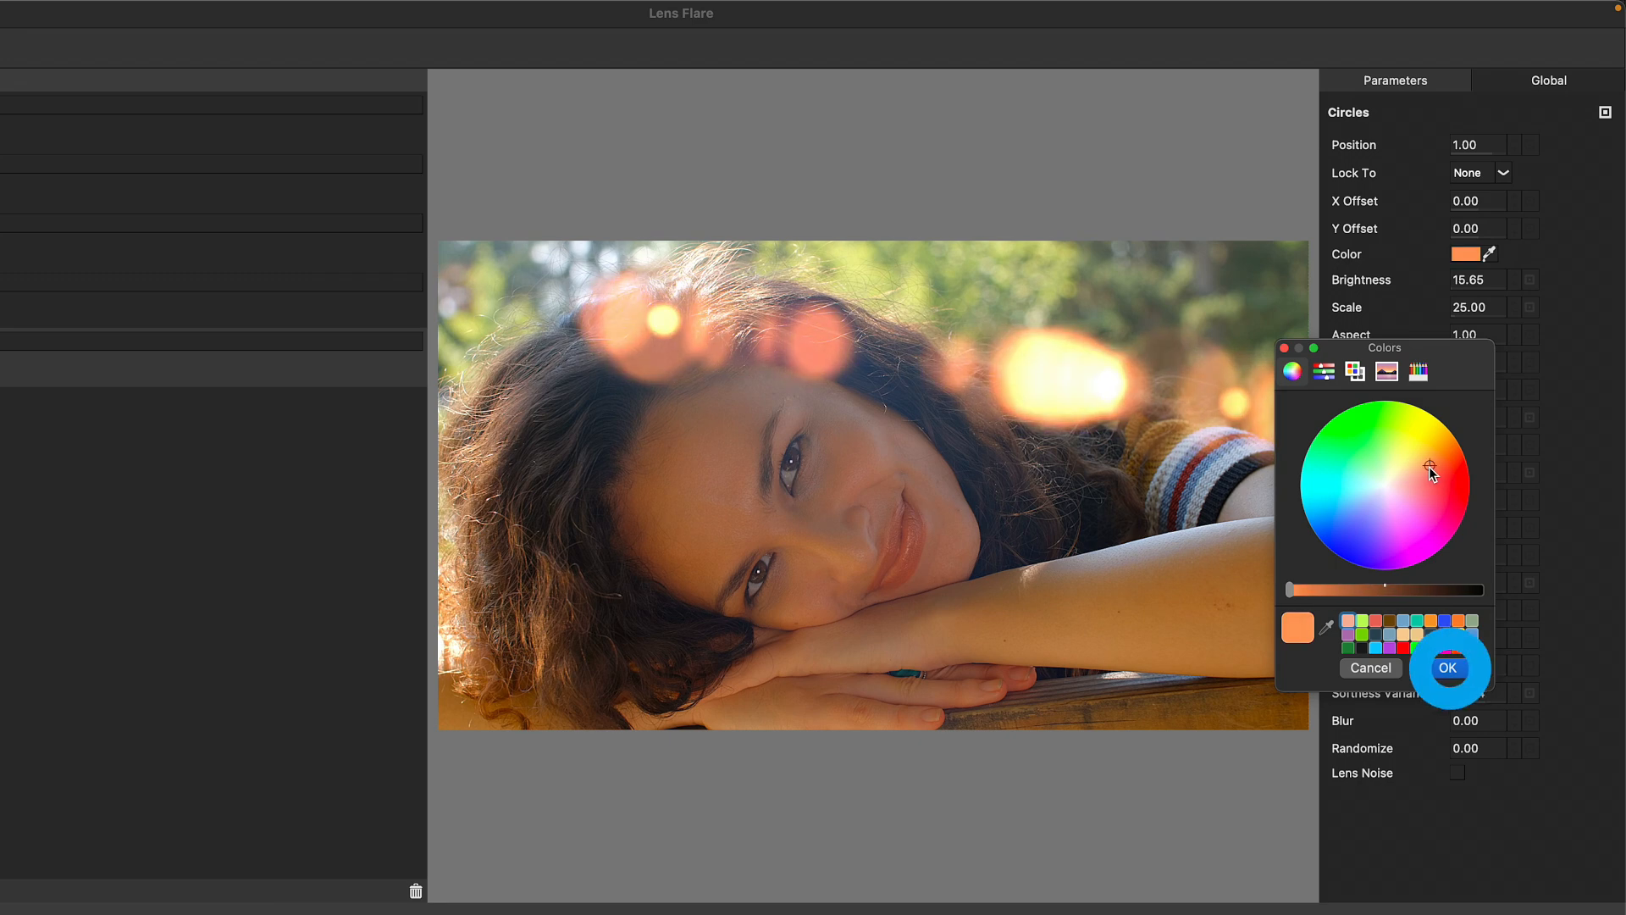
pyautogui.click(1448, 668)
pyautogui.moveTo(1467, 280); pyautogui.dragTo(1454, 282)
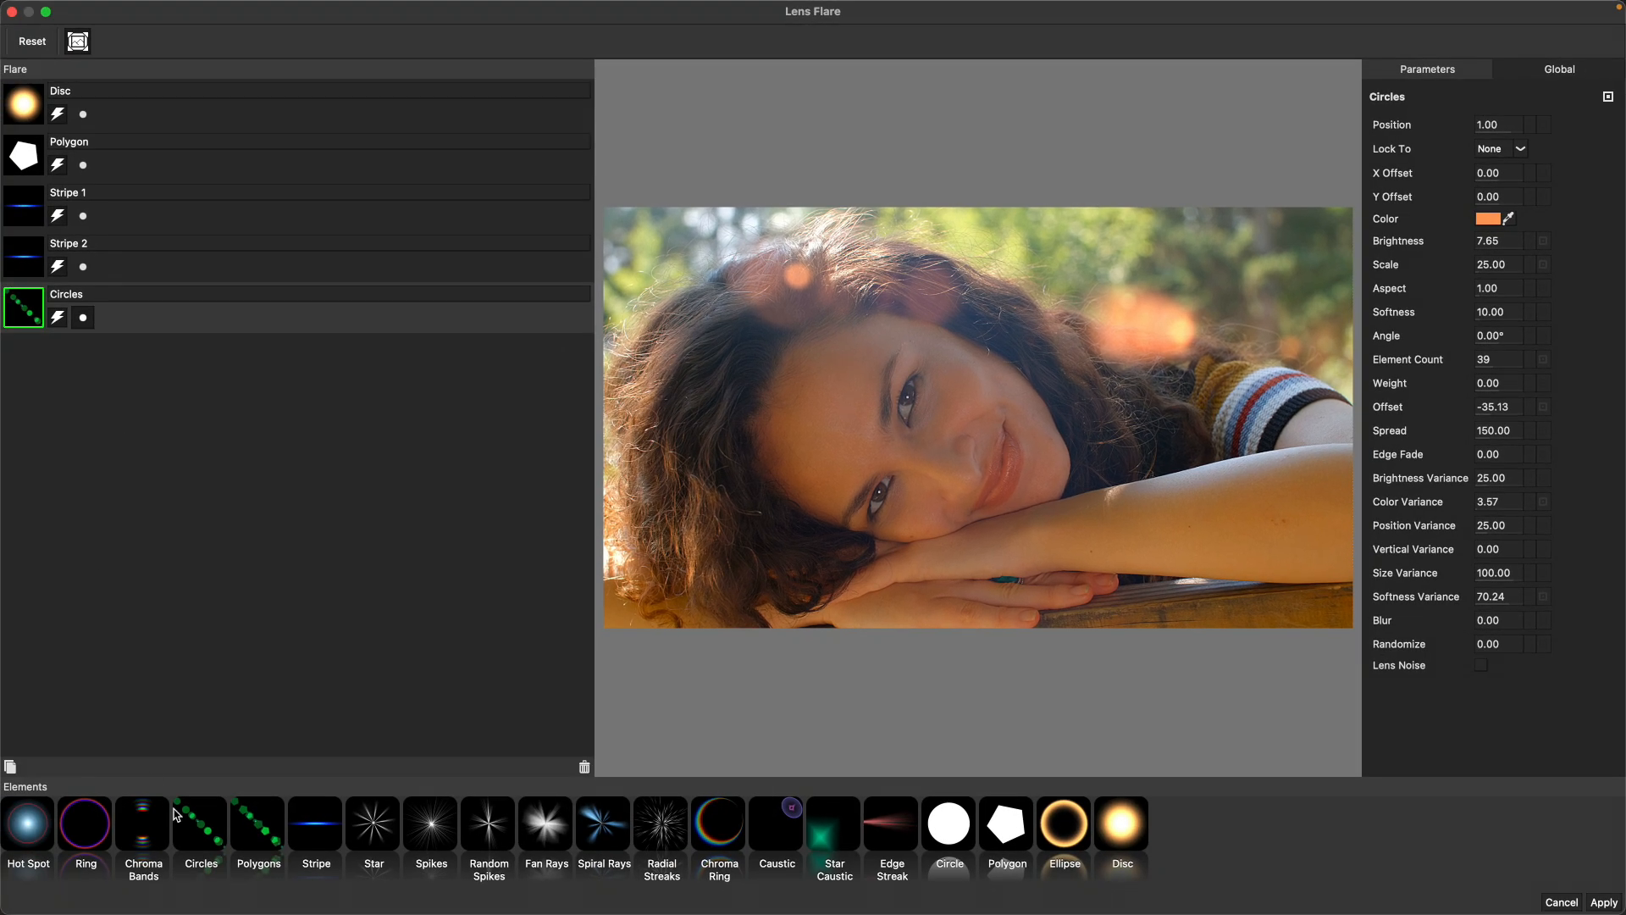
# - Add a Chroma Ring element with X Offset 0.28, brightness 39, width 43 and density 288, and restore the footage behind the flare
pyautogui.click(719, 838)
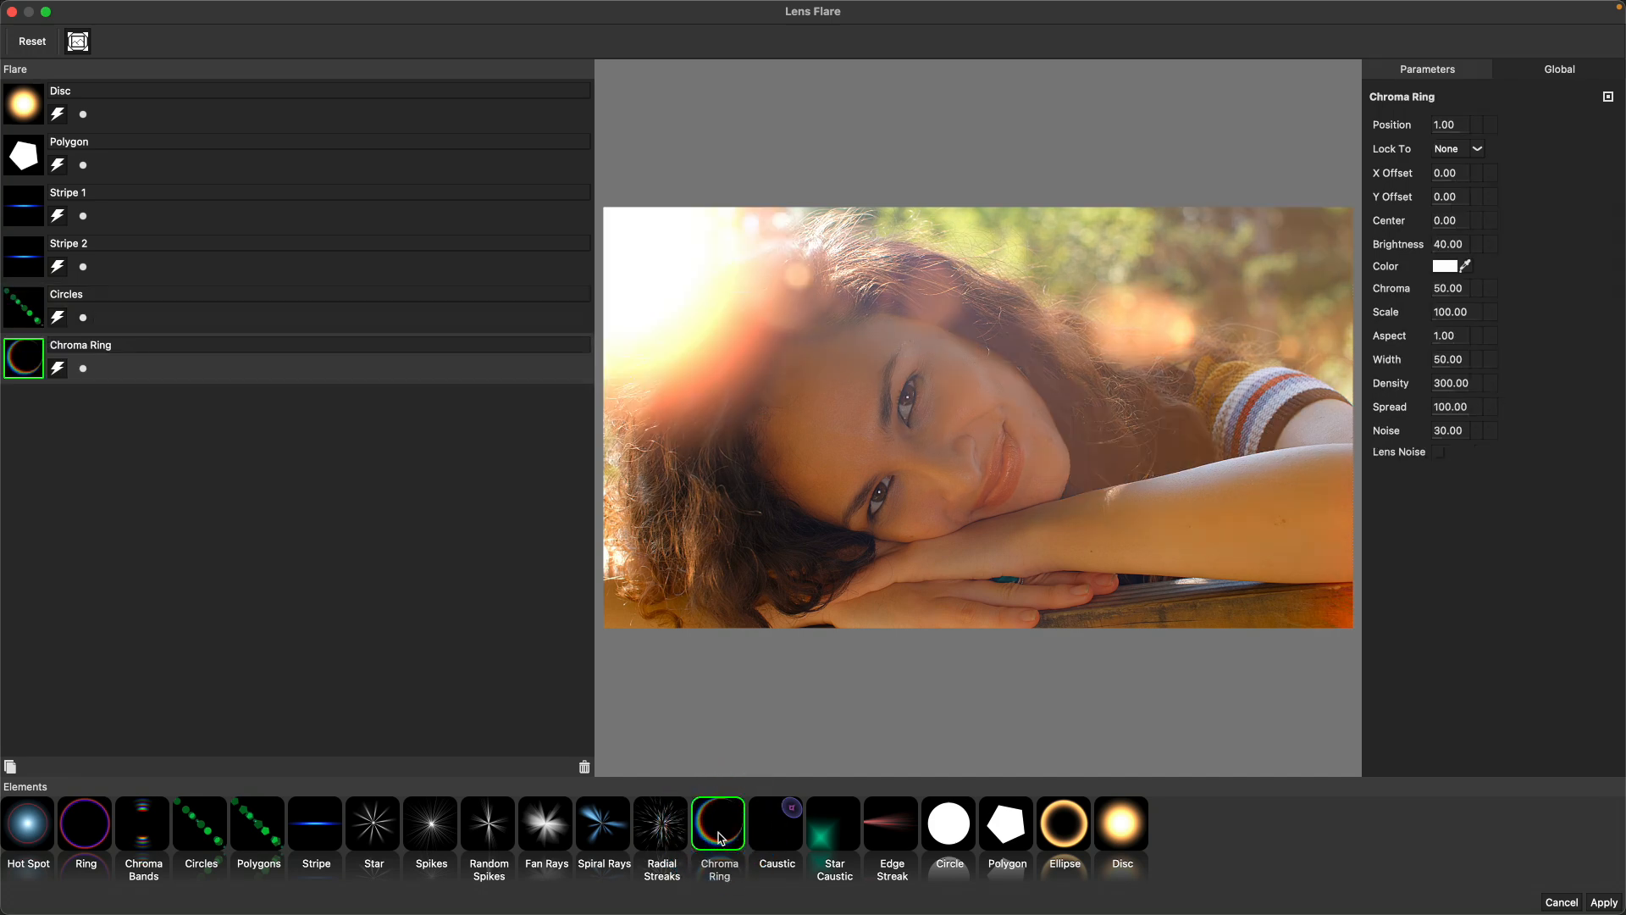
pyautogui.click(77, 42)
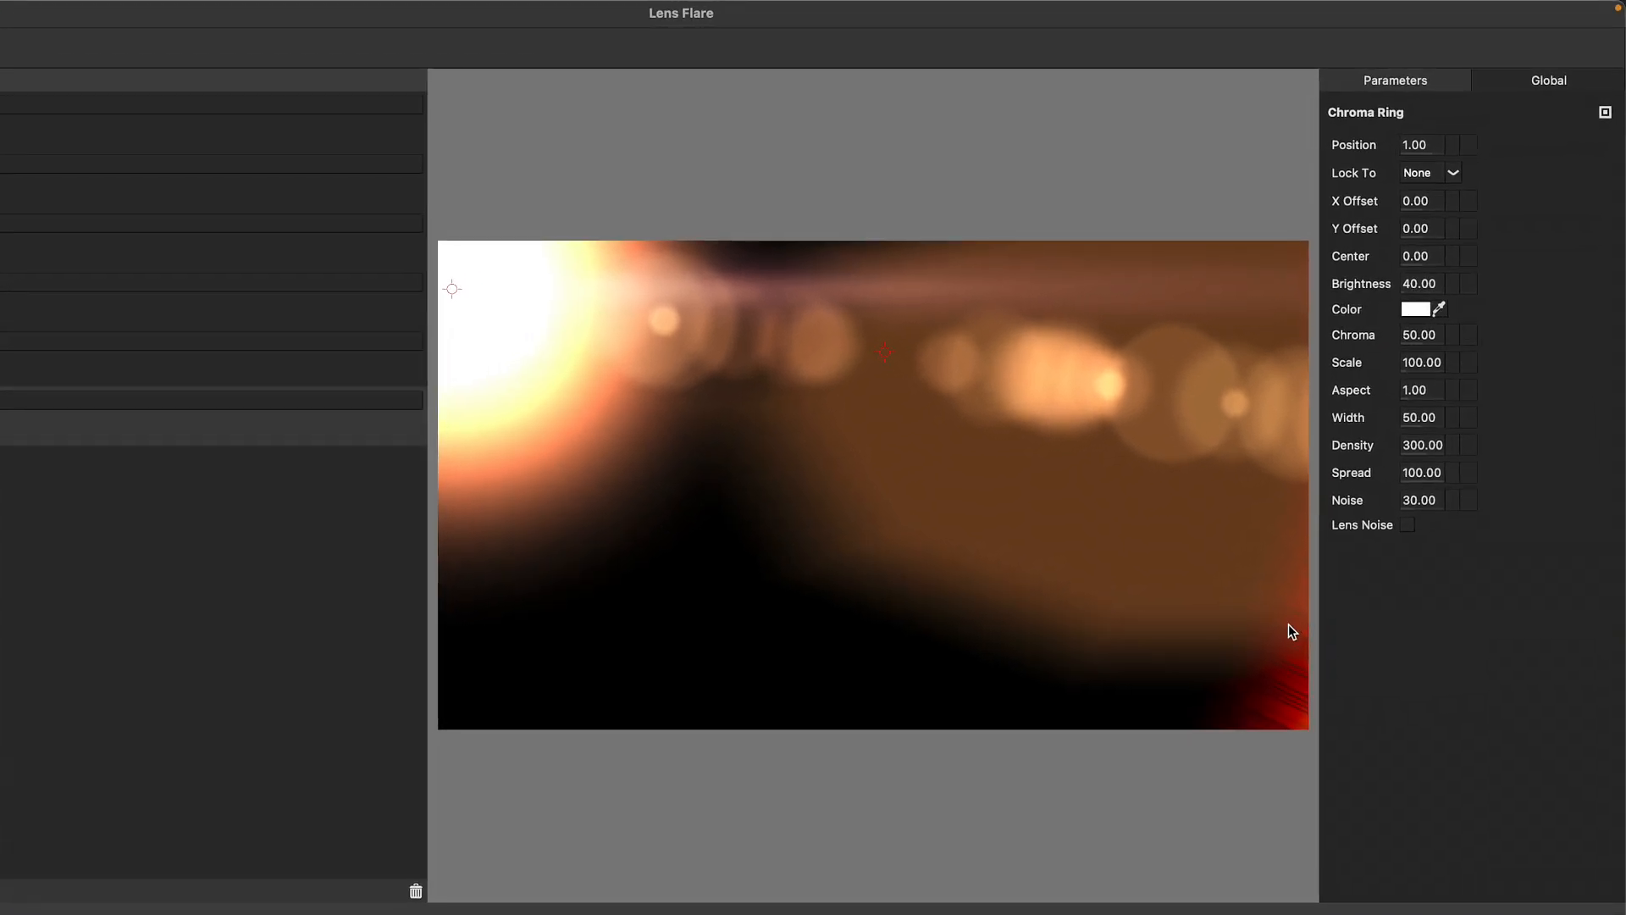
pyautogui.moveTo(1401, 200); pyautogui.dragTo(1426, 201)
pyautogui.moveTo(1420, 284)
pyautogui.mouseDown()
pyautogui.moveTo(1433, 280)
pyautogui.moveTo(1420, 282)
pyautogui.mouseUp()
pyautogui.moveTo(1421, 419); pyautogui.dragTo(1411, 447)
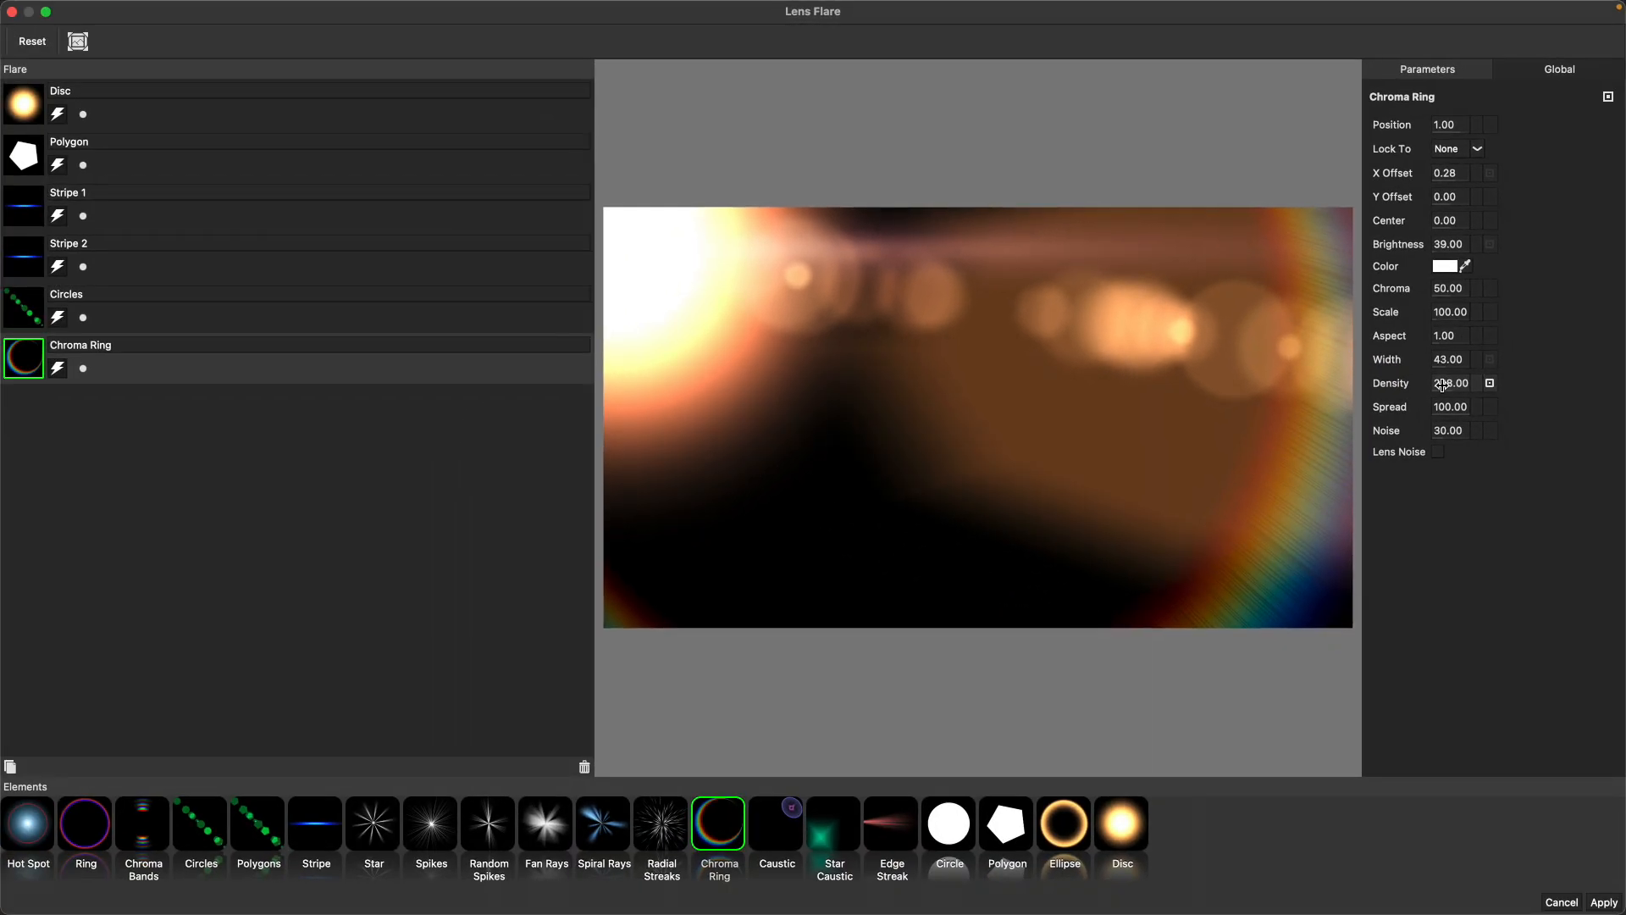
pyautogui.click(78, 40)
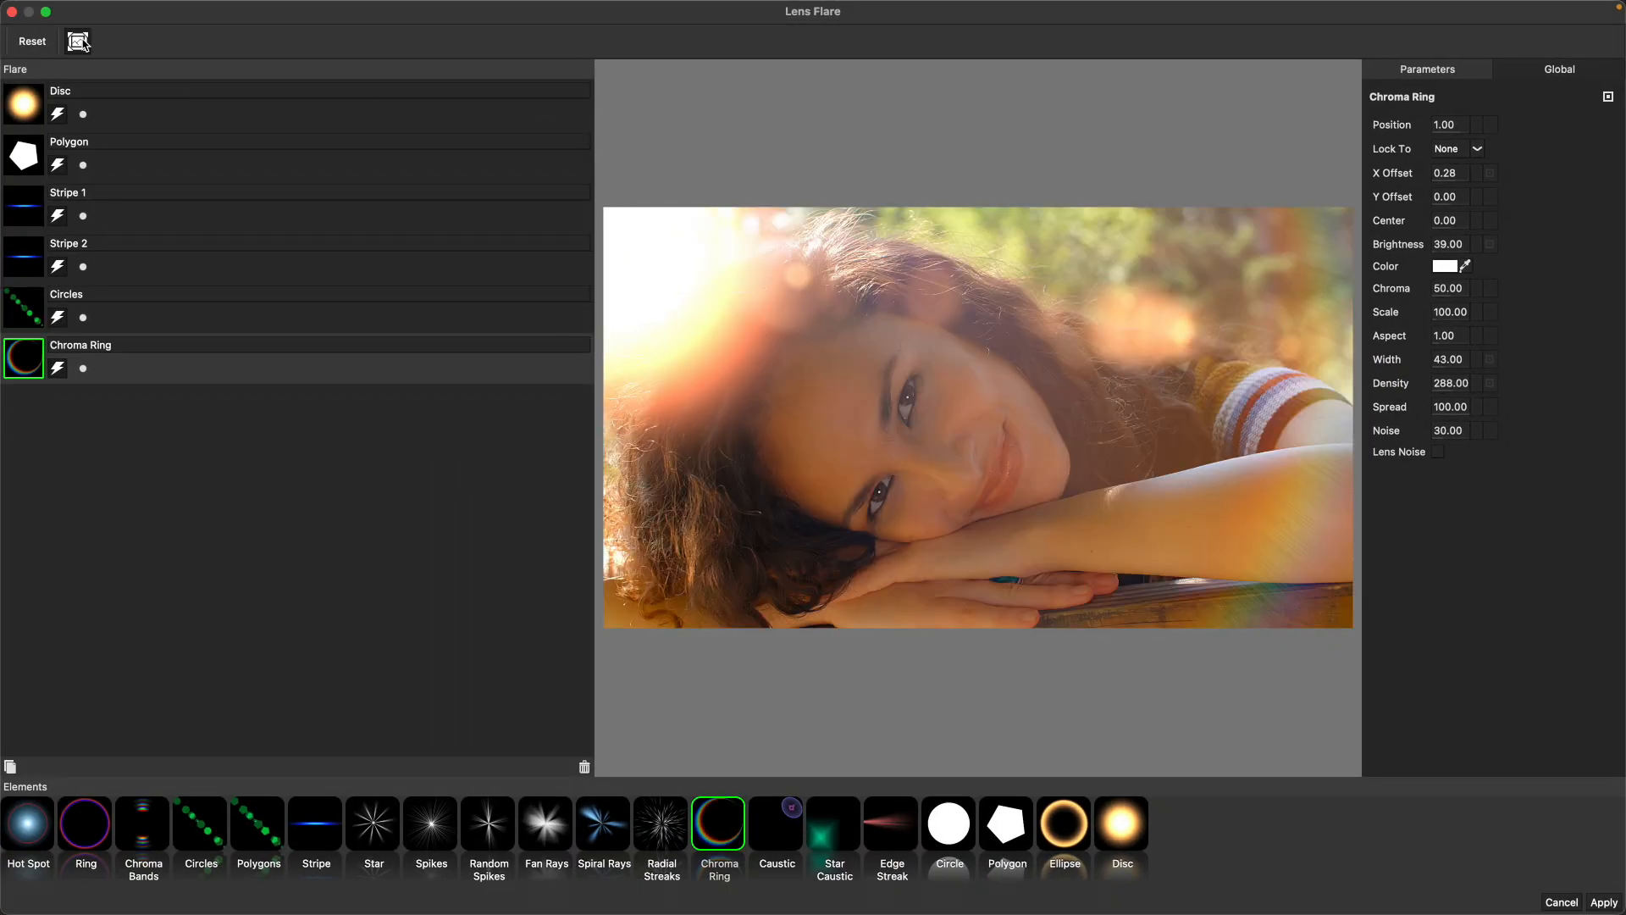
# - Set the whole flare's global brightness to 105 and apply the element edits
pyautogui.click(1560, 70)
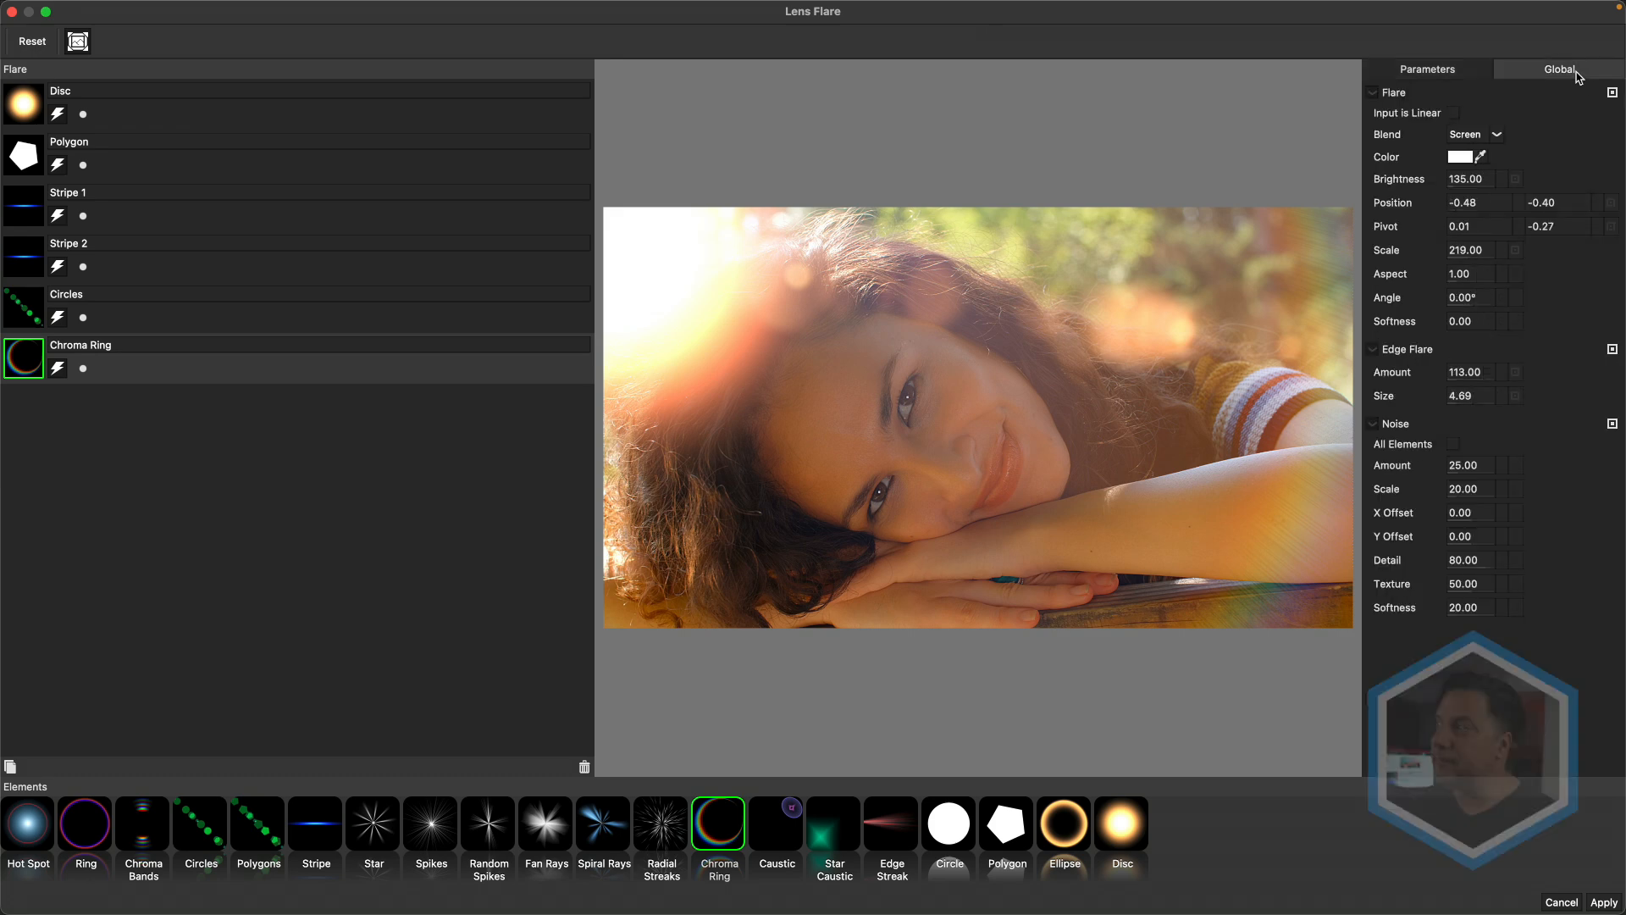
pyautogui.click(1556, 76)
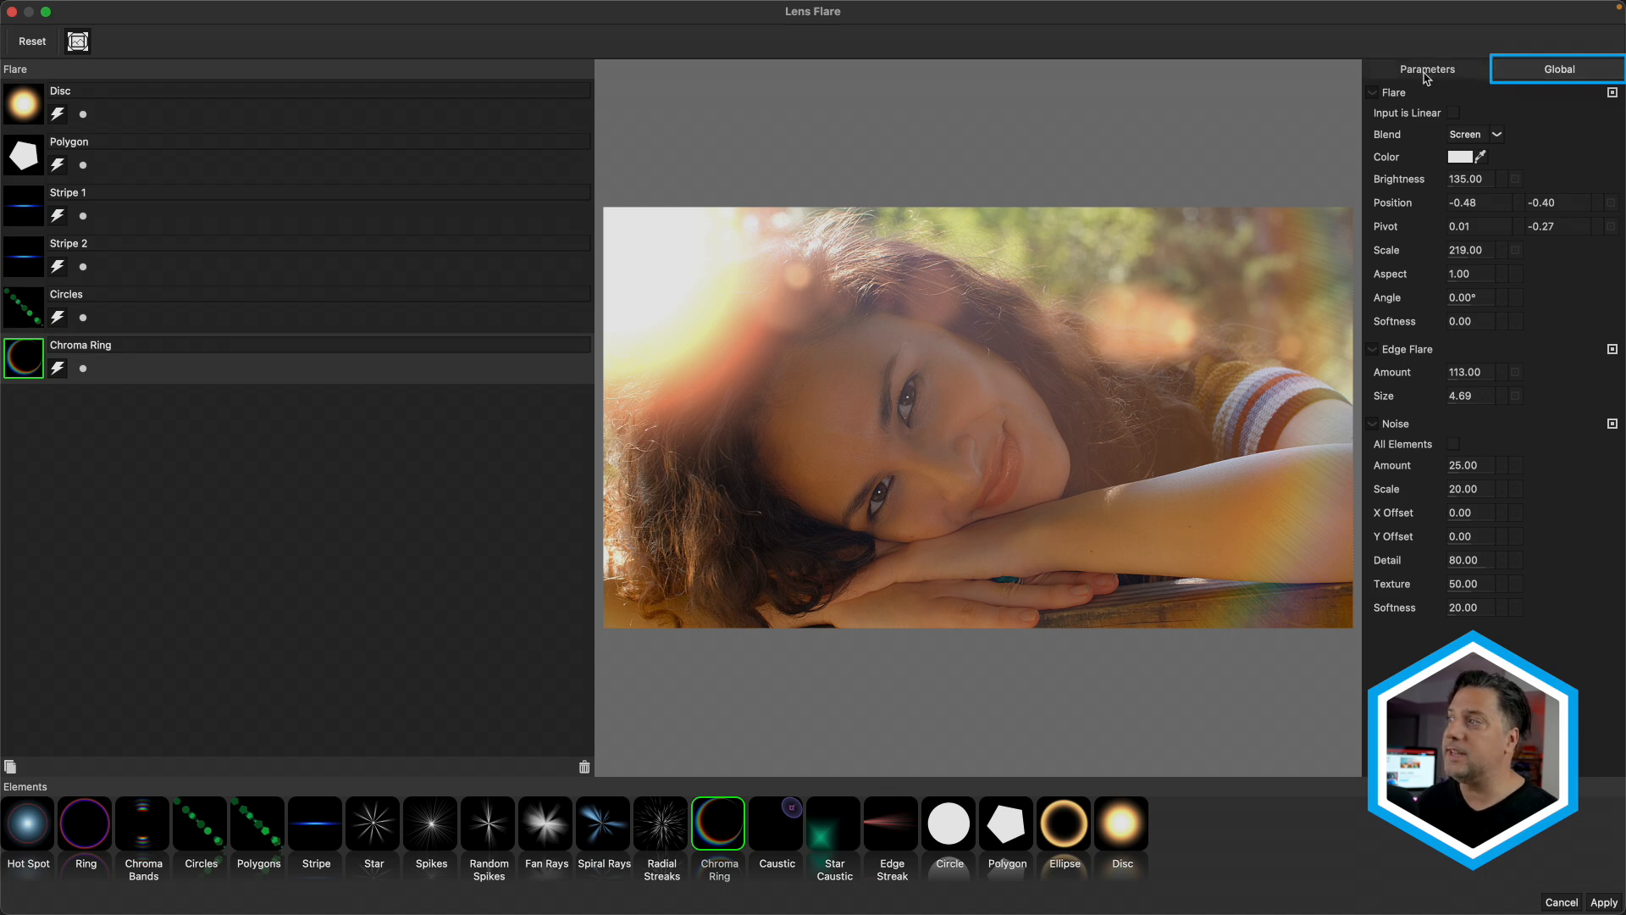
pyautogui.click(1467, 65)
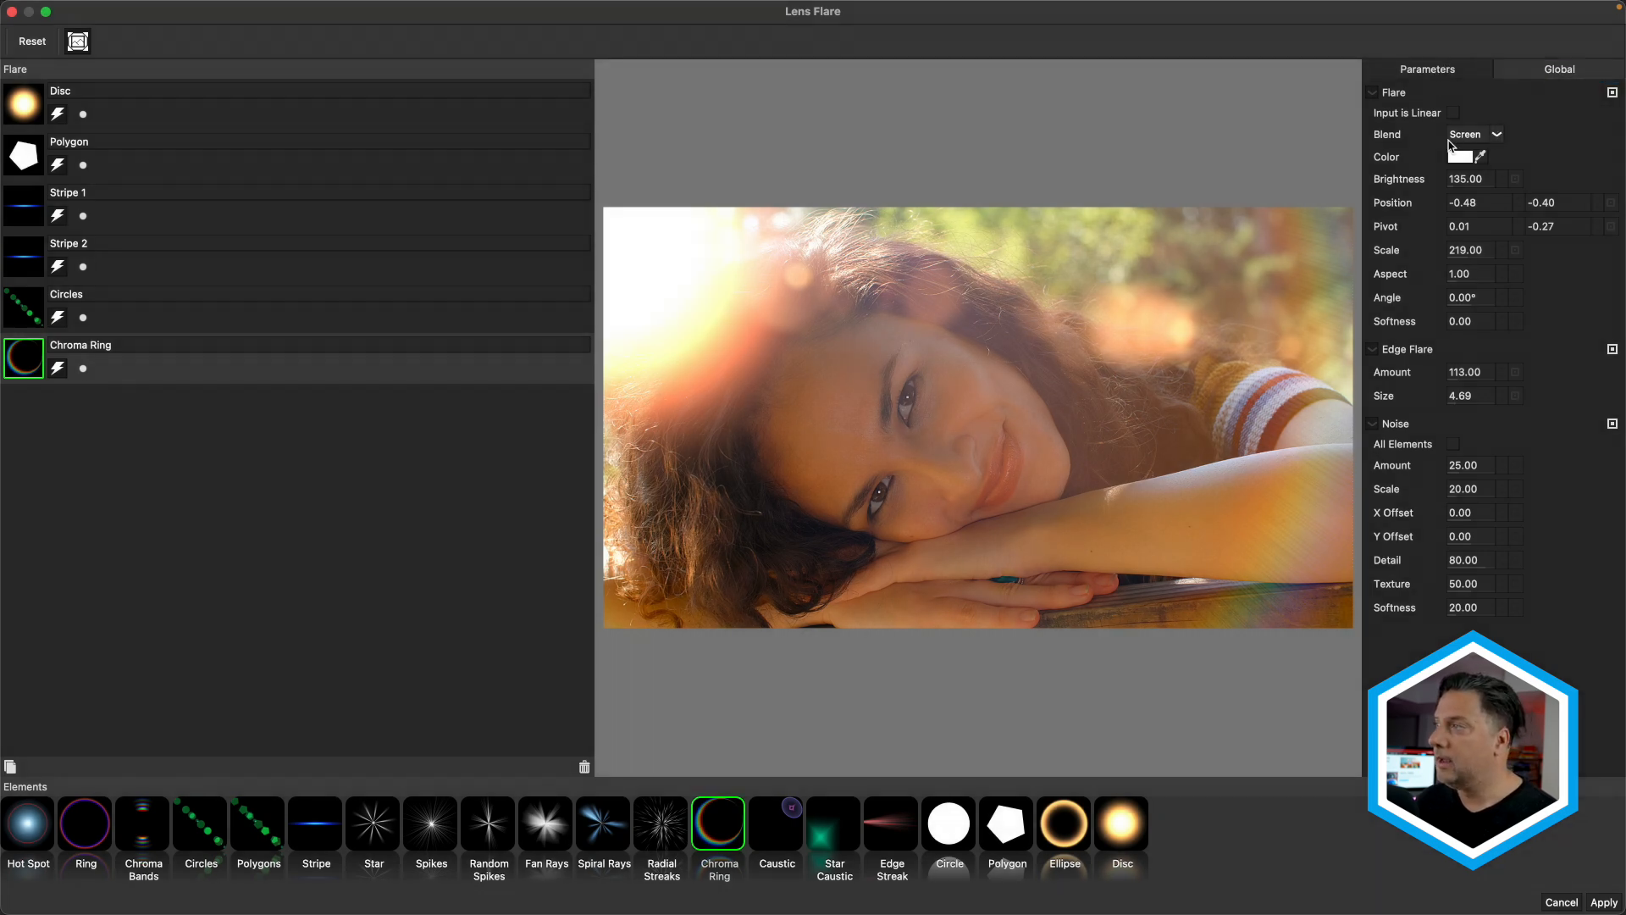
pyautogui.click(1468, 176)
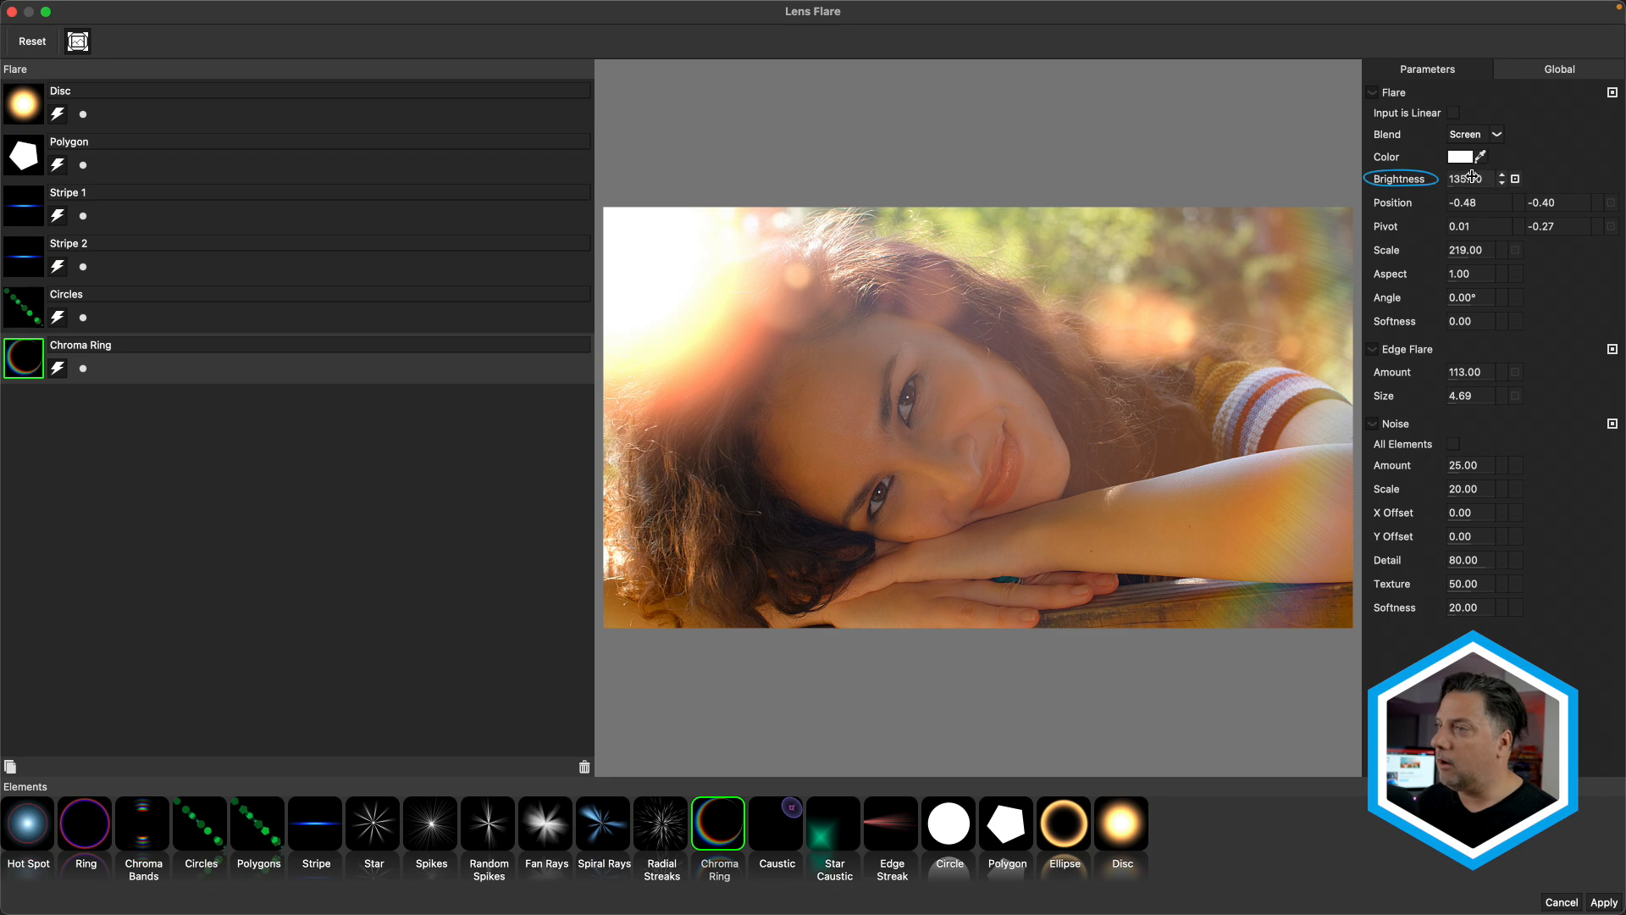
pyautogui.moveTo(1466, 175); pyautogui.dragTo(1436, 188)
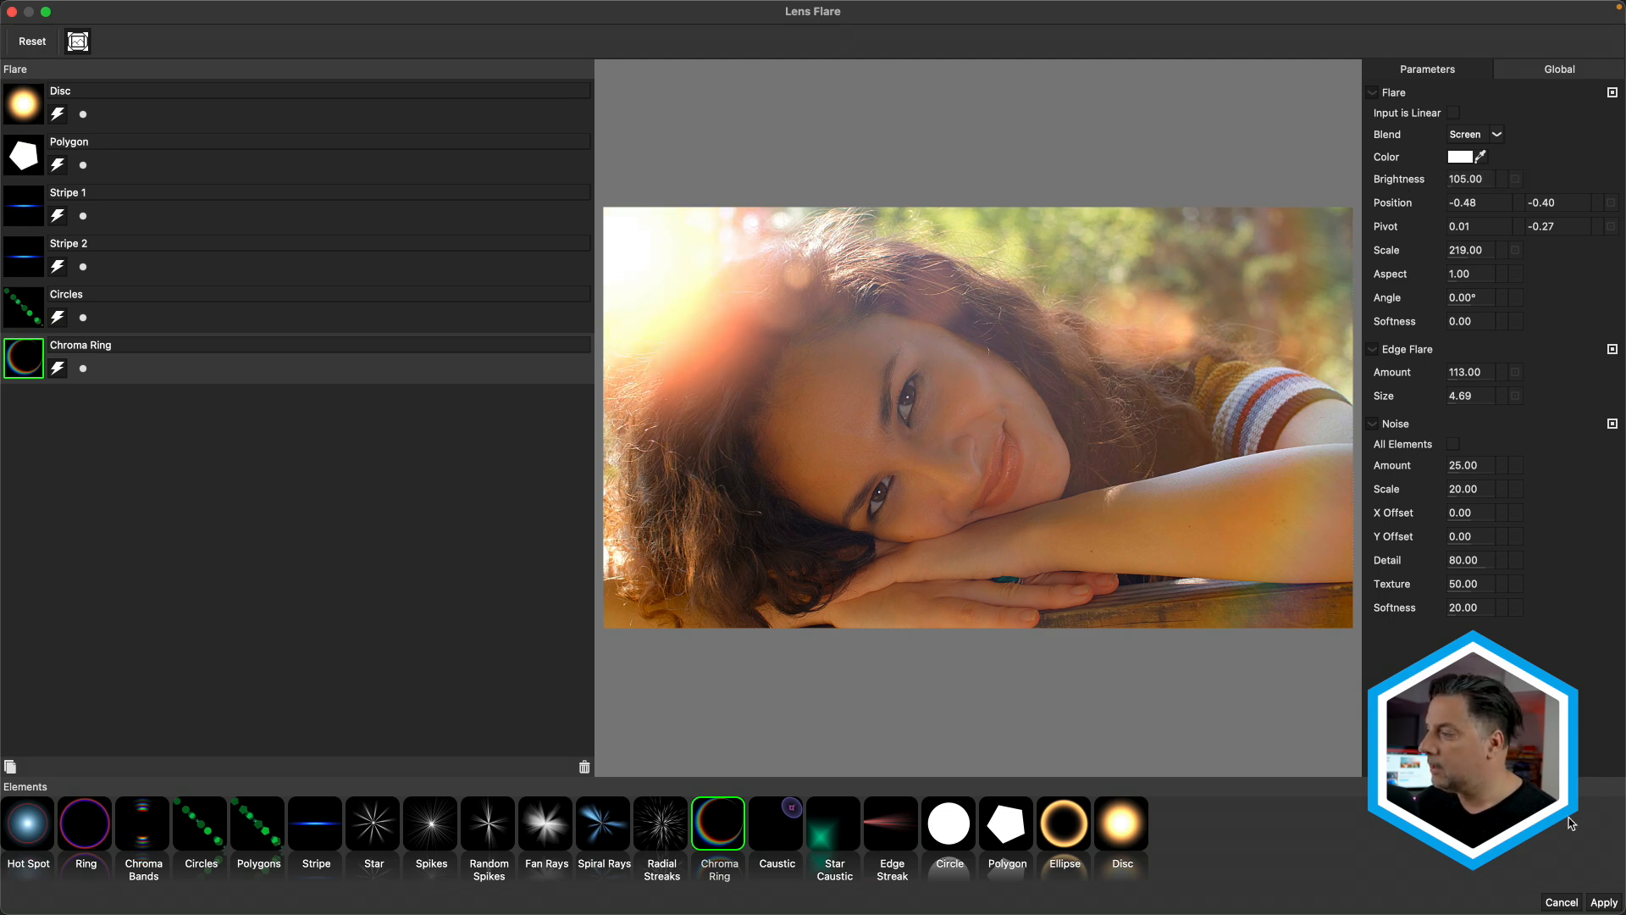
pyautogui.click(1612, 905)
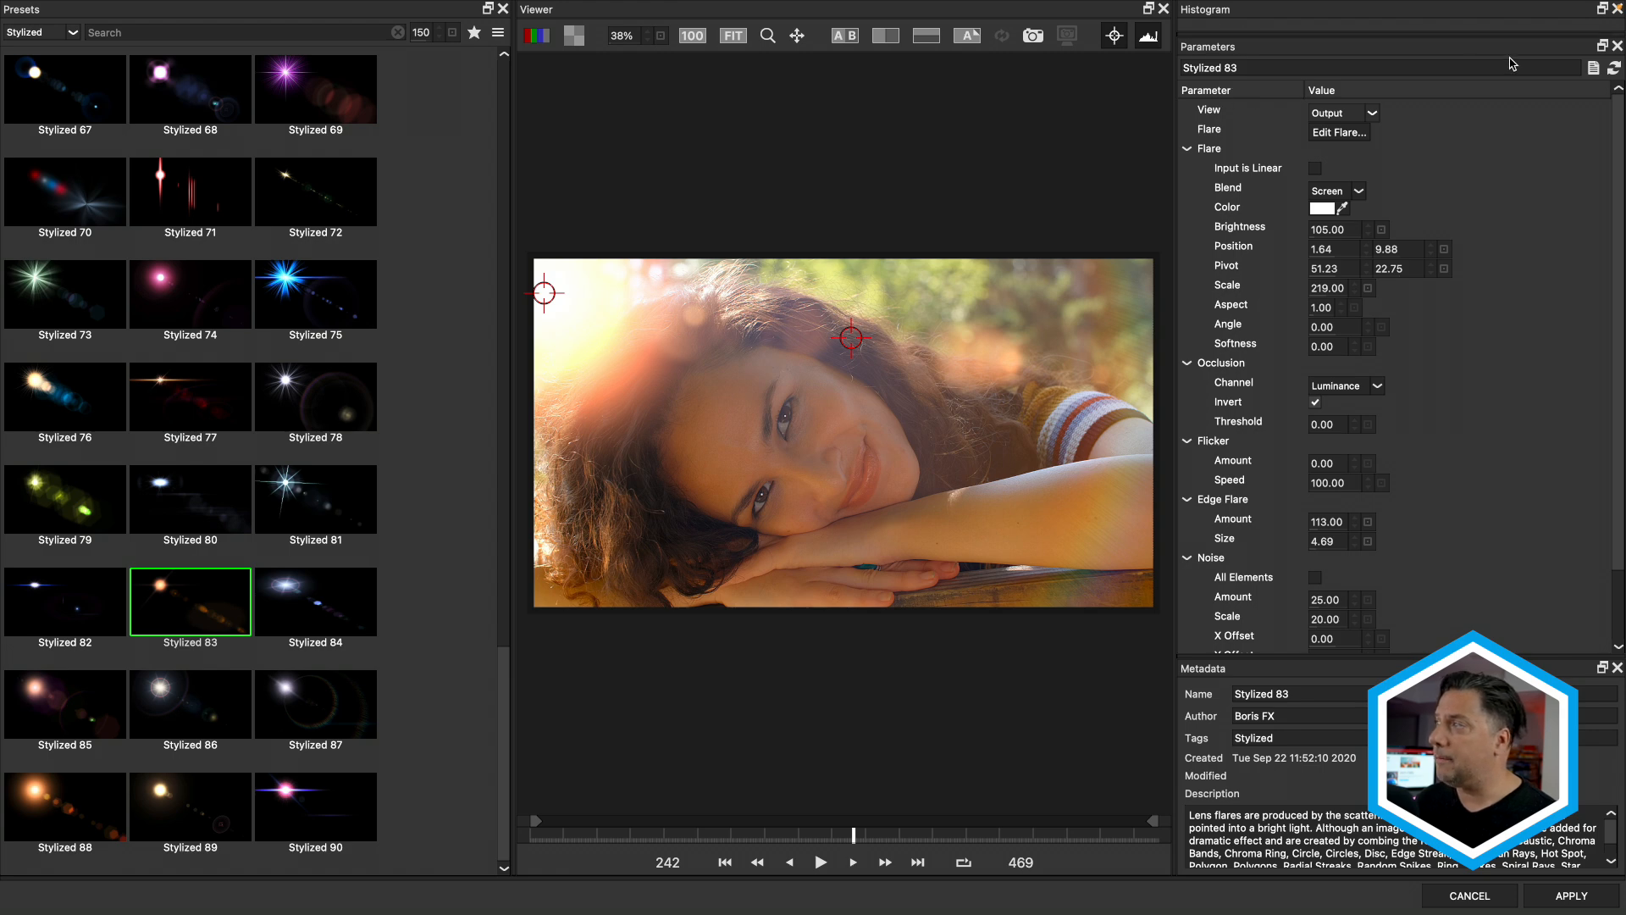
# - Save the flare as a new custom preset tagged "Stylized, Sun" with its author's name, and apply it to the timeline clip
pyautogui.click(1595, 72)
pyautogui.click(661, 303)
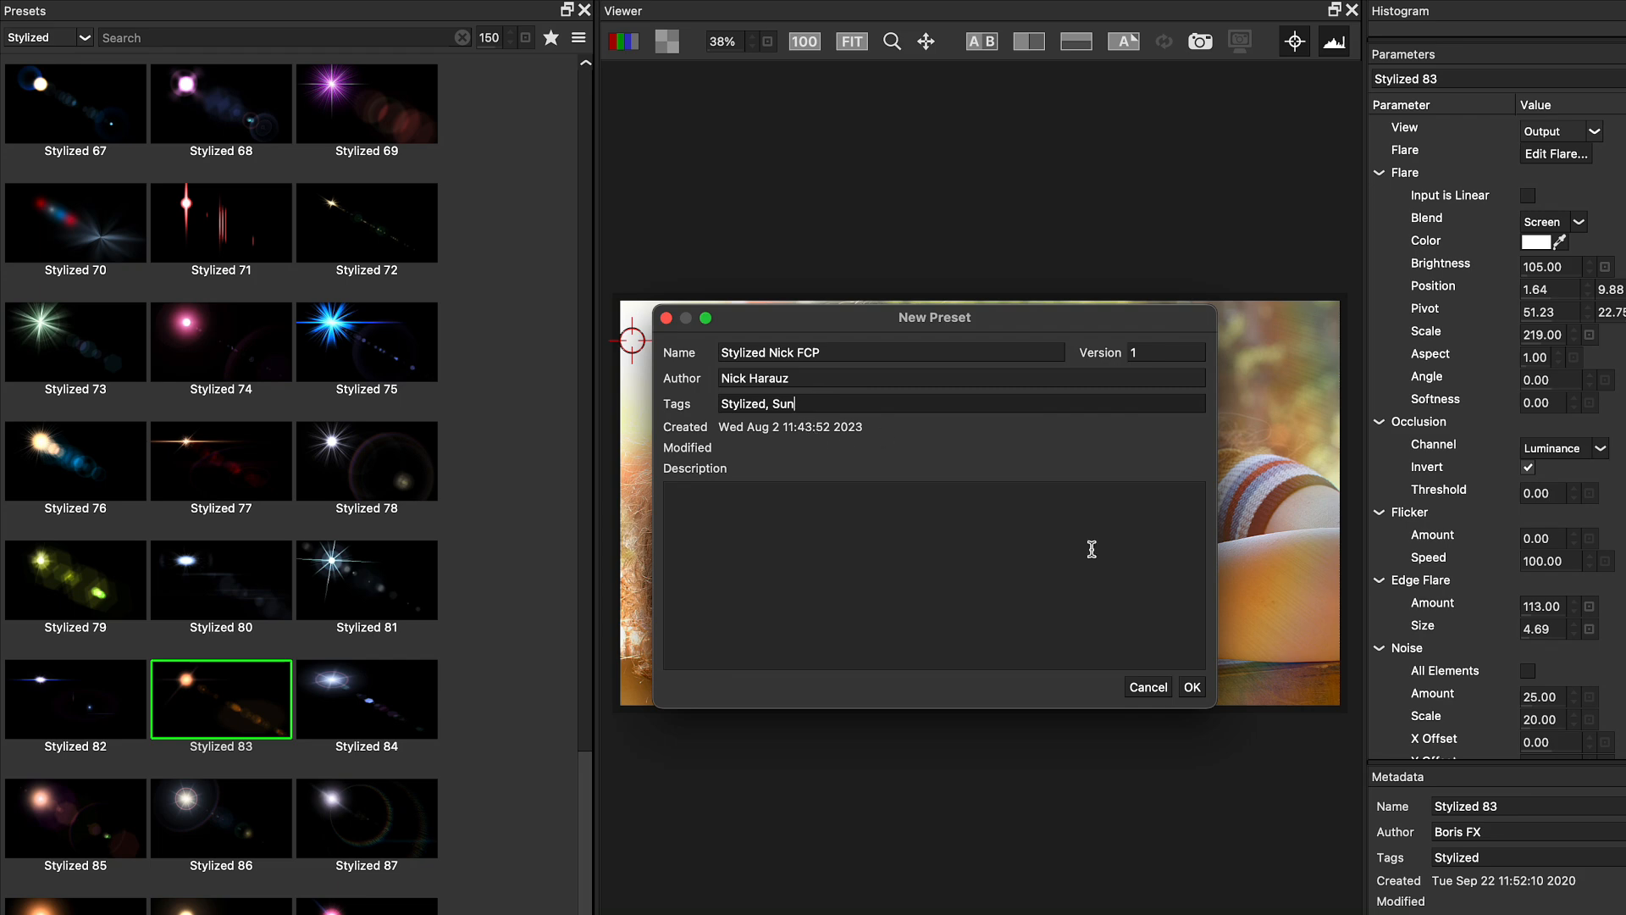
pyautogui.click(1192, 687)
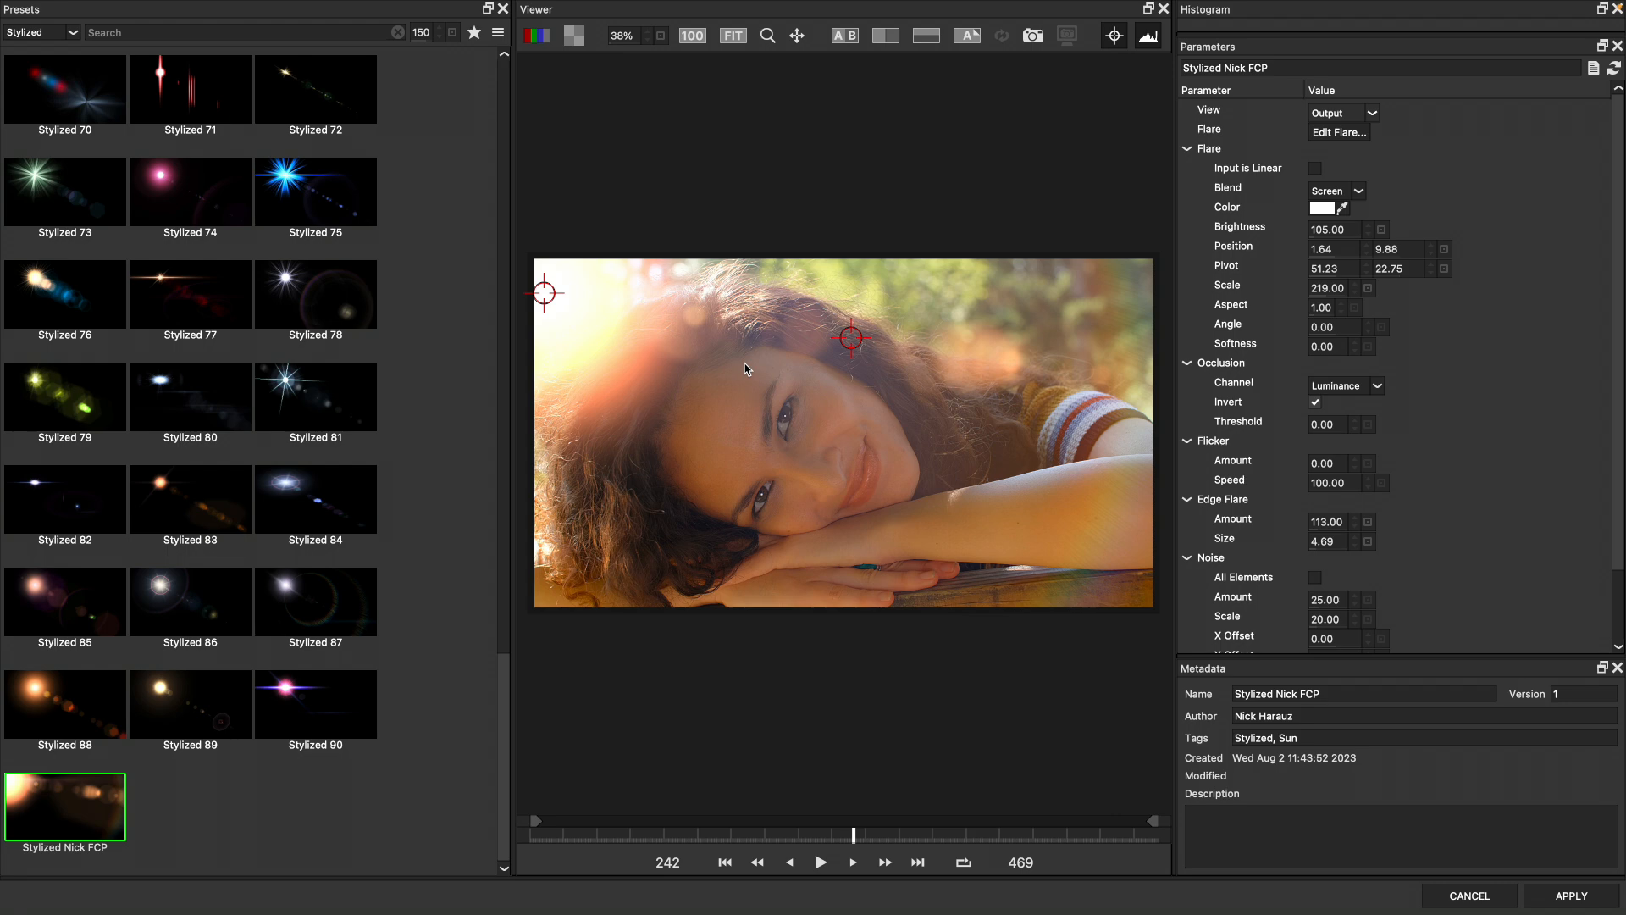
pyautogui.click(1569, 895)
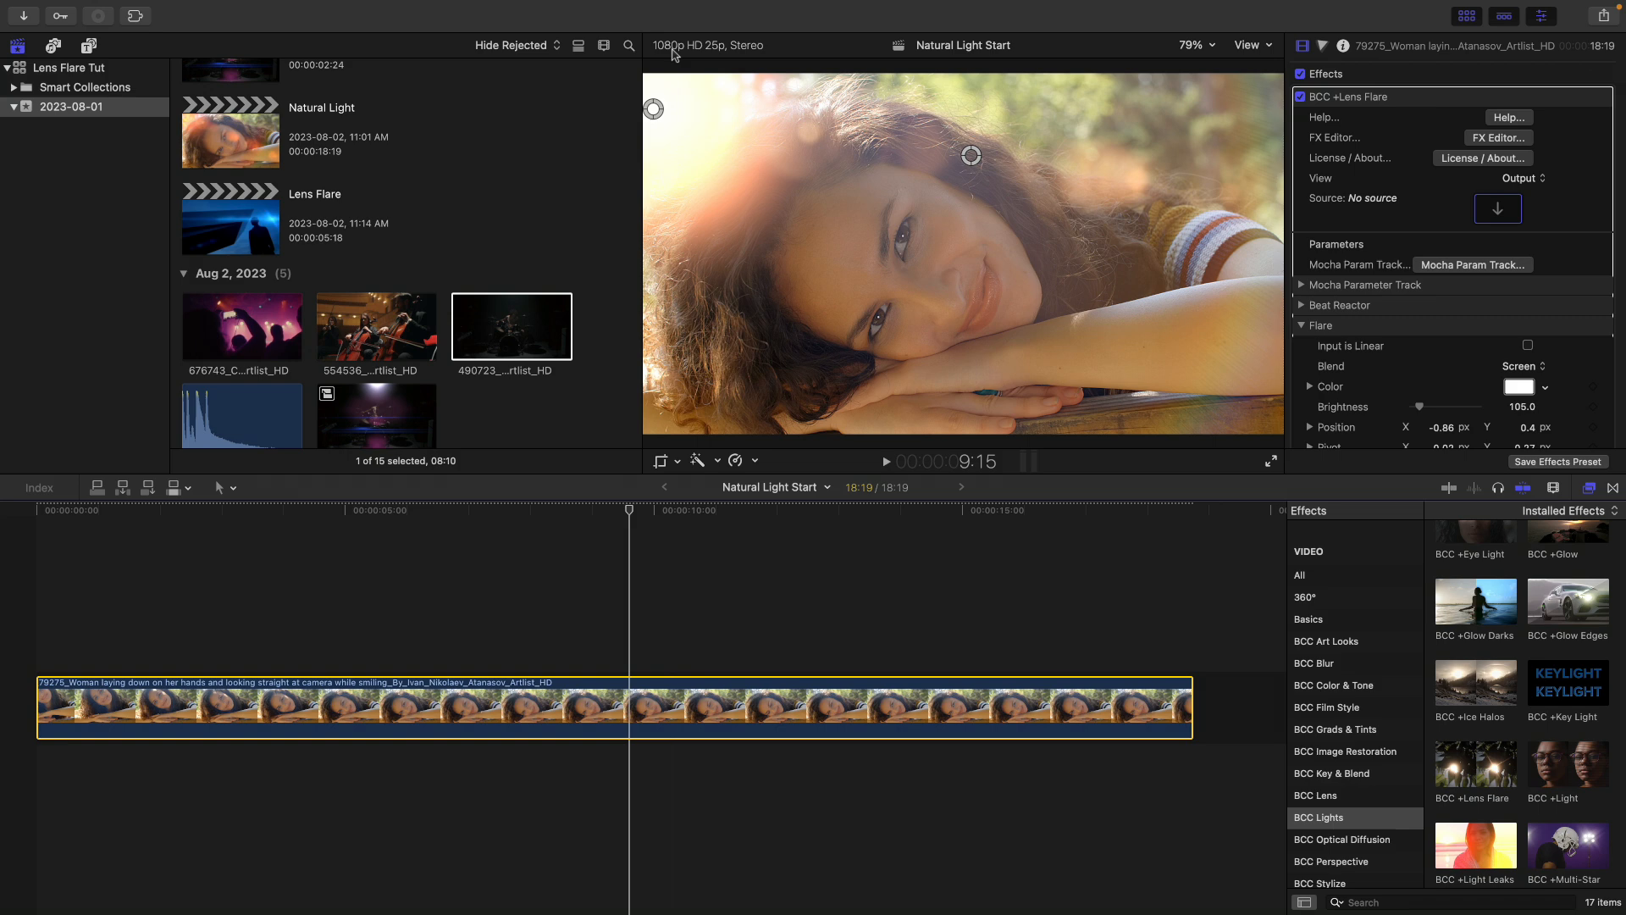
# - Move the flare source to X -0.94, Y 0.43 and keyframe its position at the start of the clip
pyautogui.moveTo(653, 109)
pyautogui.mouseDown()
pyautogui.moveTo(552, 101)
pyautogui.moveTo(722, 122)
pyautogui.moveTo(621, 102)
pyautogui.moveTo(689, 98)
pyautogui.moveTo(652, 97)
pyautogui.mouseUp()
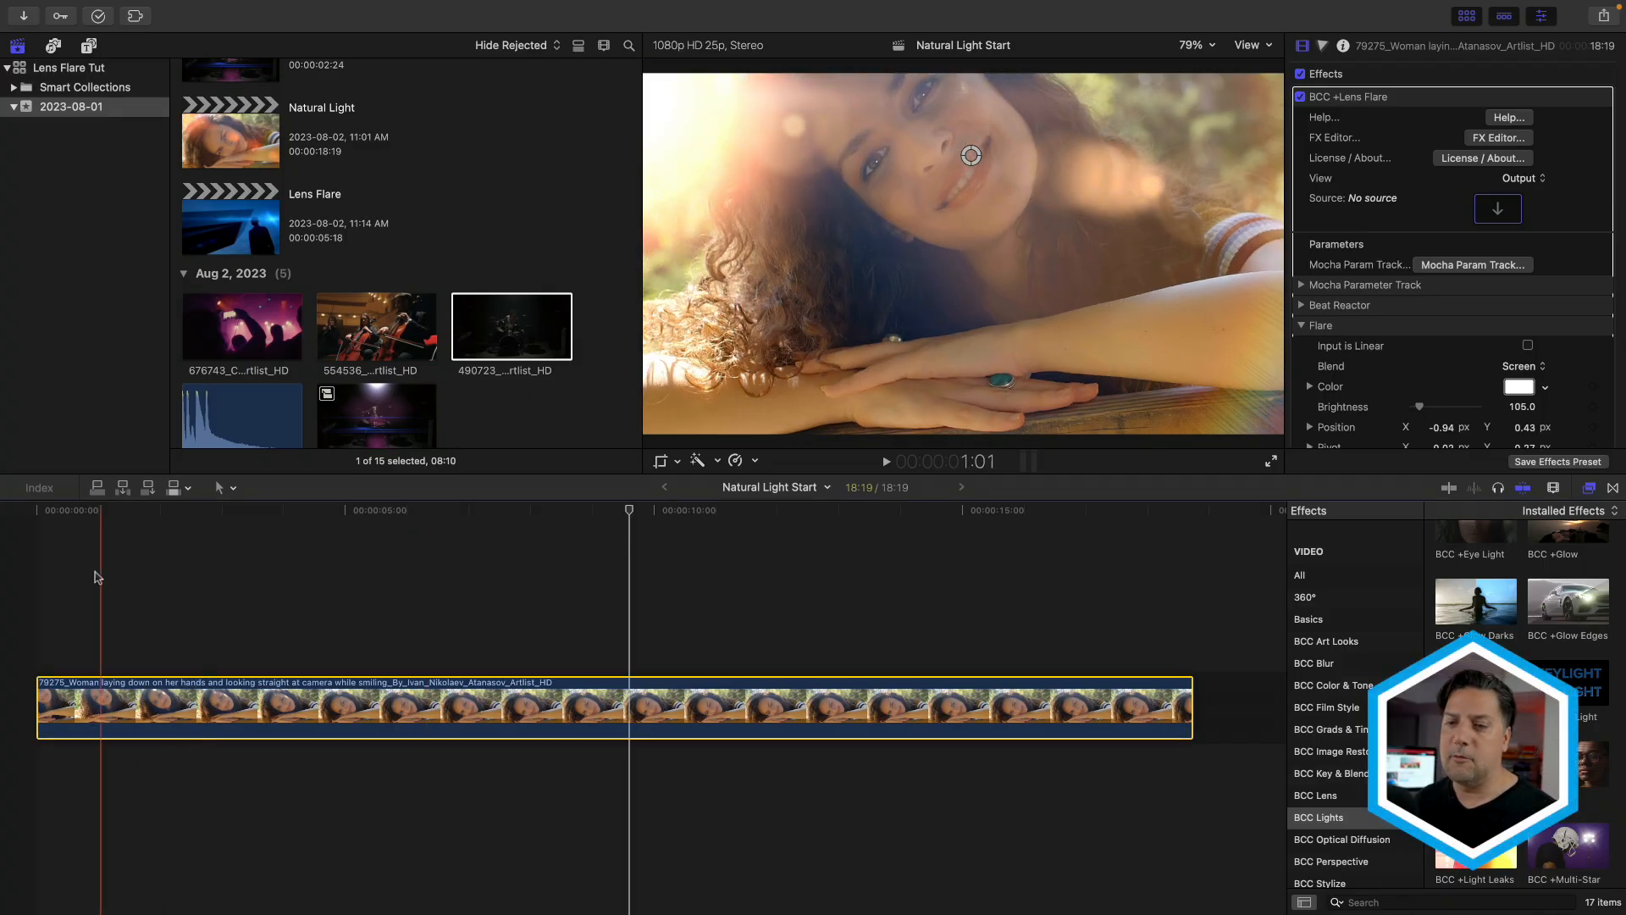
pyautogui.click(21, 556)
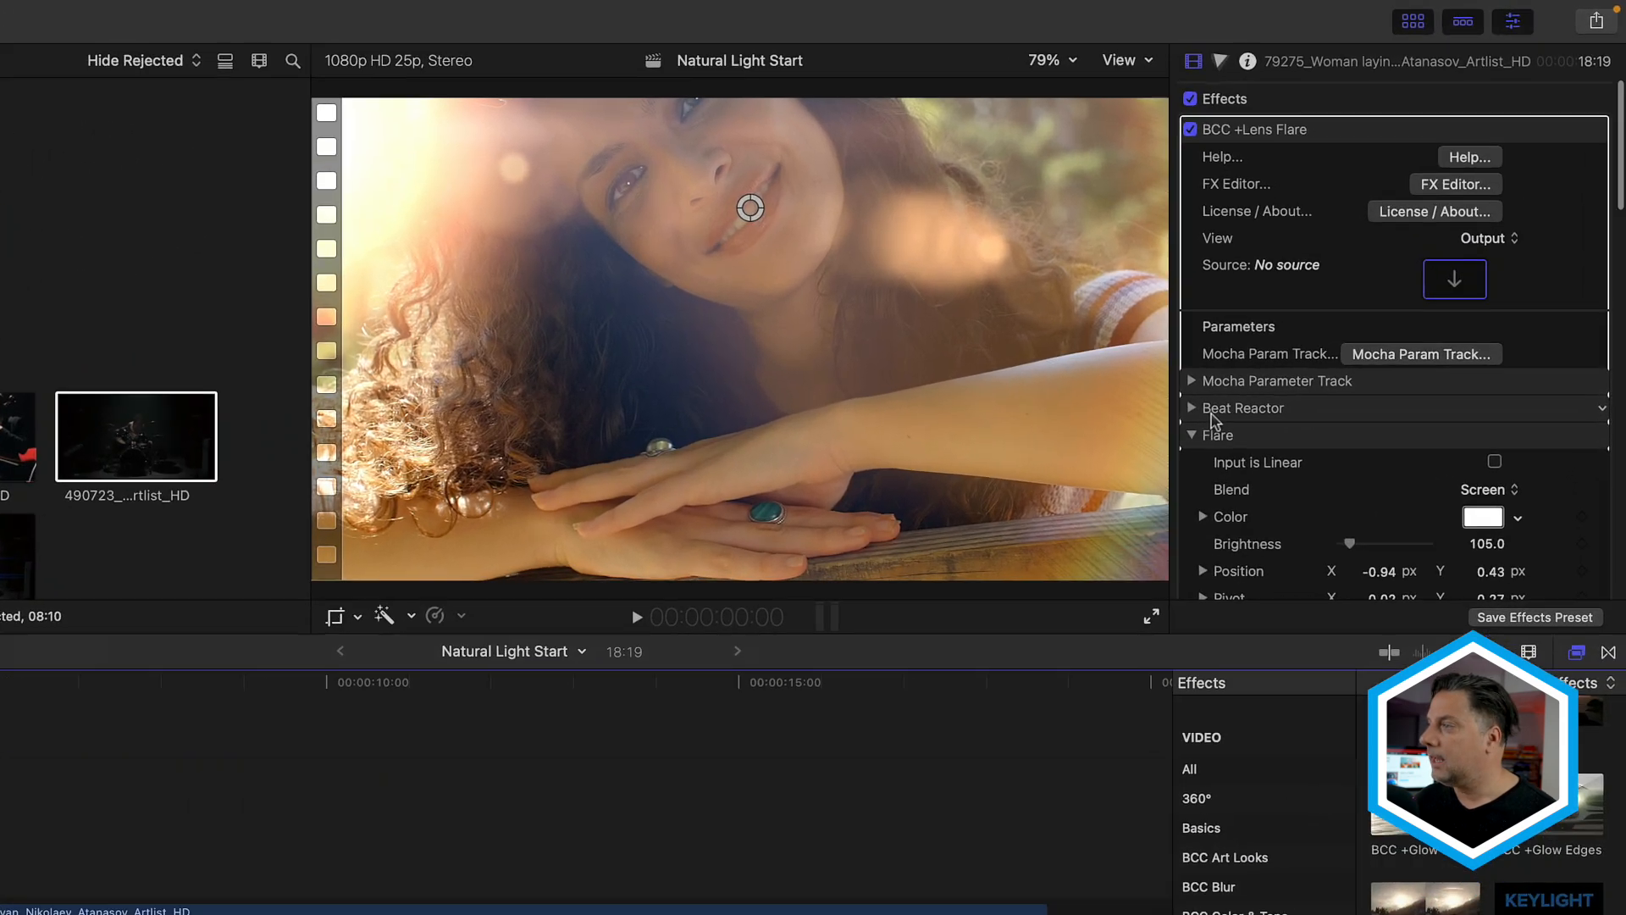
pyautogui.scroll(-2, 1317, 314)
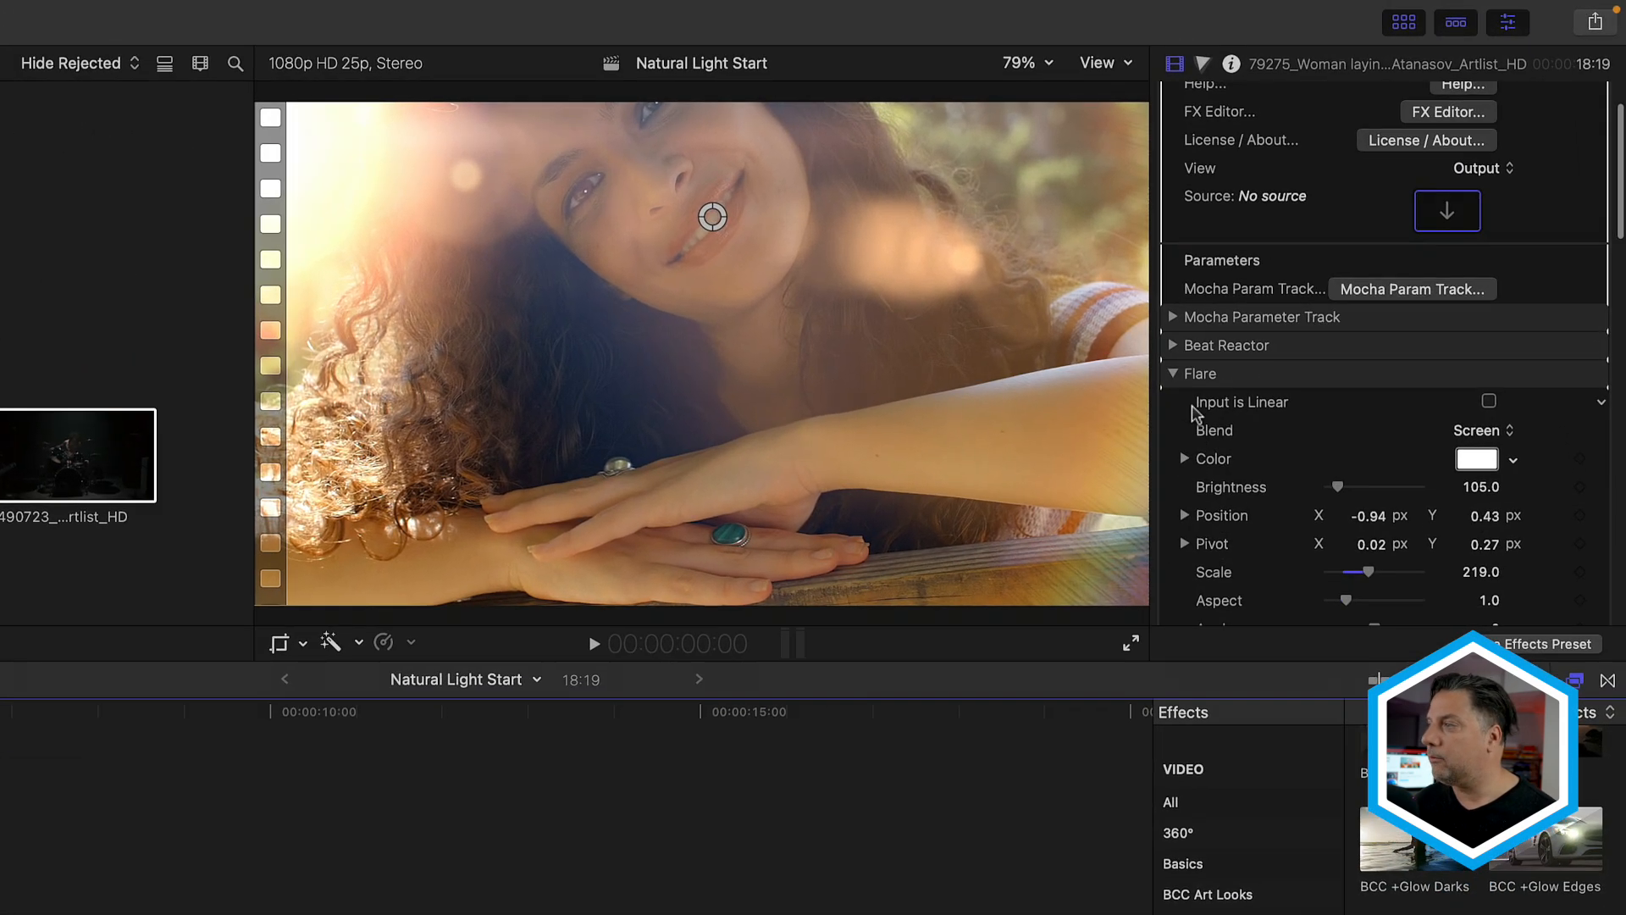
pyautogui.scroll(-4, 1194, 412)
pyautogui.click(1216, 212)
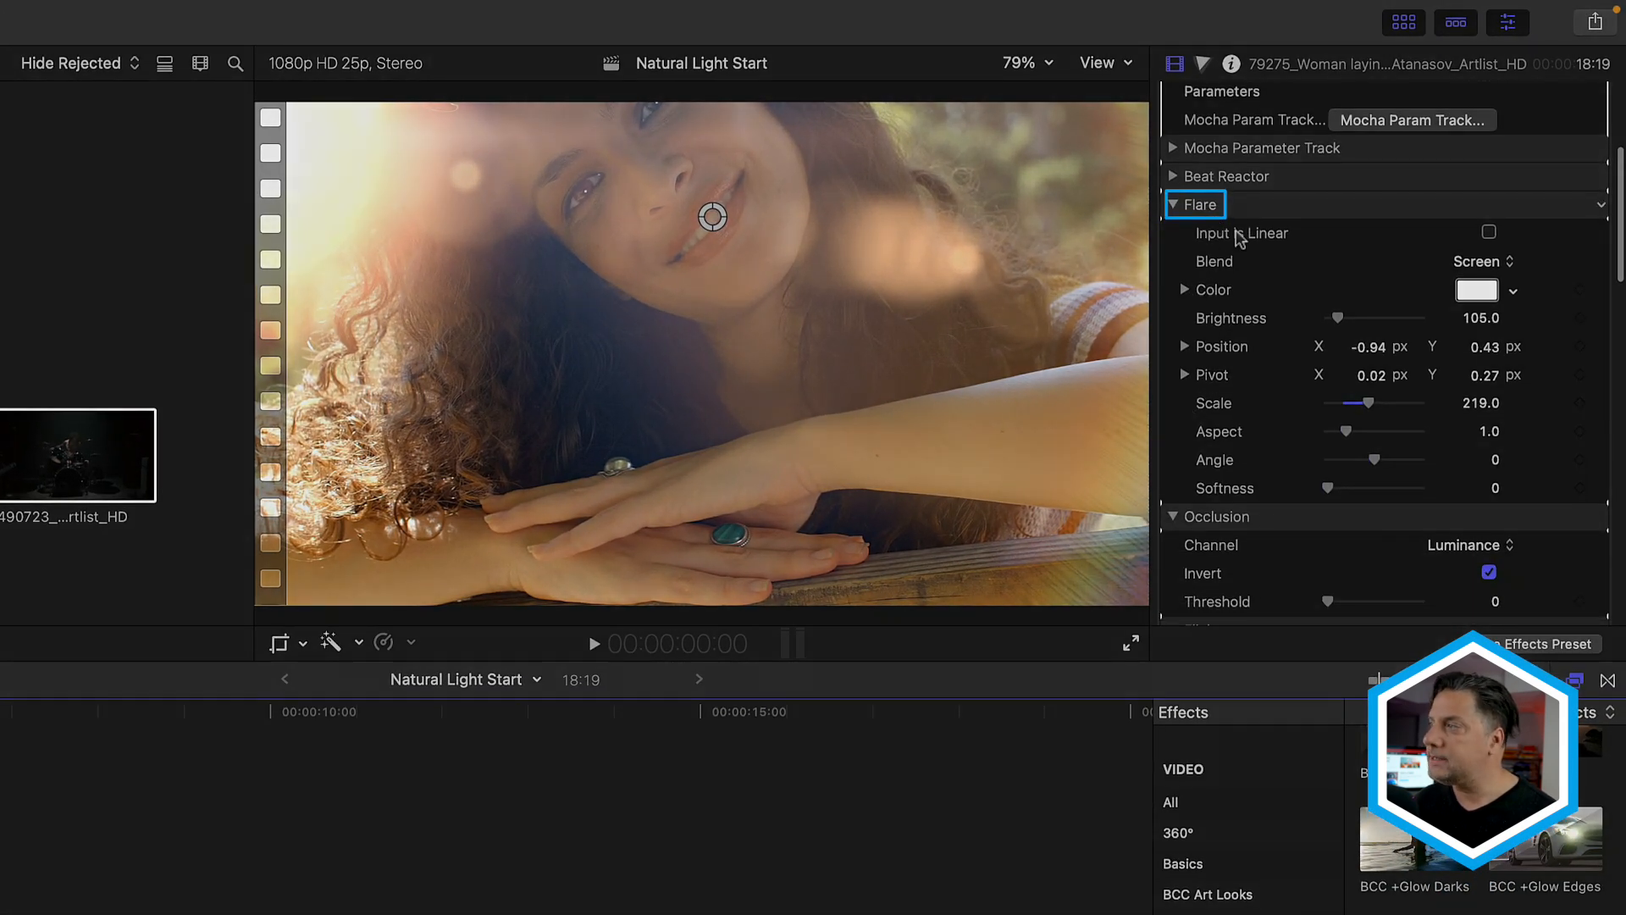
pyautogui.click(1581, 346)
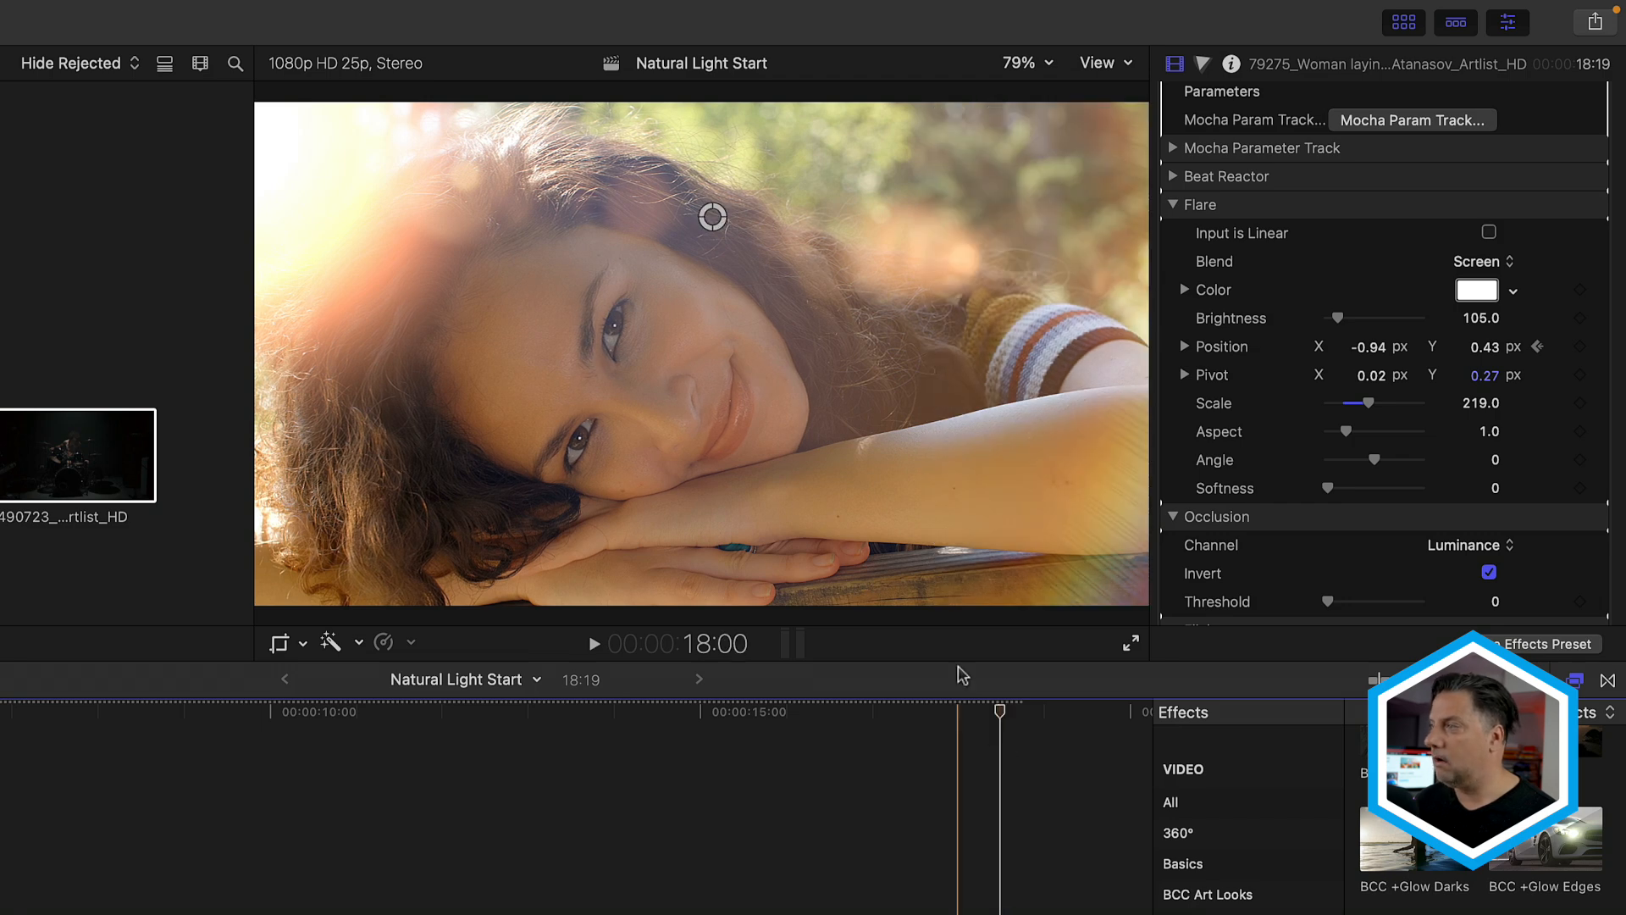
# - Keyframe the flare's position at X 0.69, Y 0.5 at 18:12, and play the animation full screen from the start
pyautogui.moveTo(1372, 349)
pyautogui.mouseDown()
pyautogui.moveTo(1445, 349)
pyautogui.moveTo(1372, 349)
pyautogui.moveTo(1402, 349)
pyautogui.mouseUp()
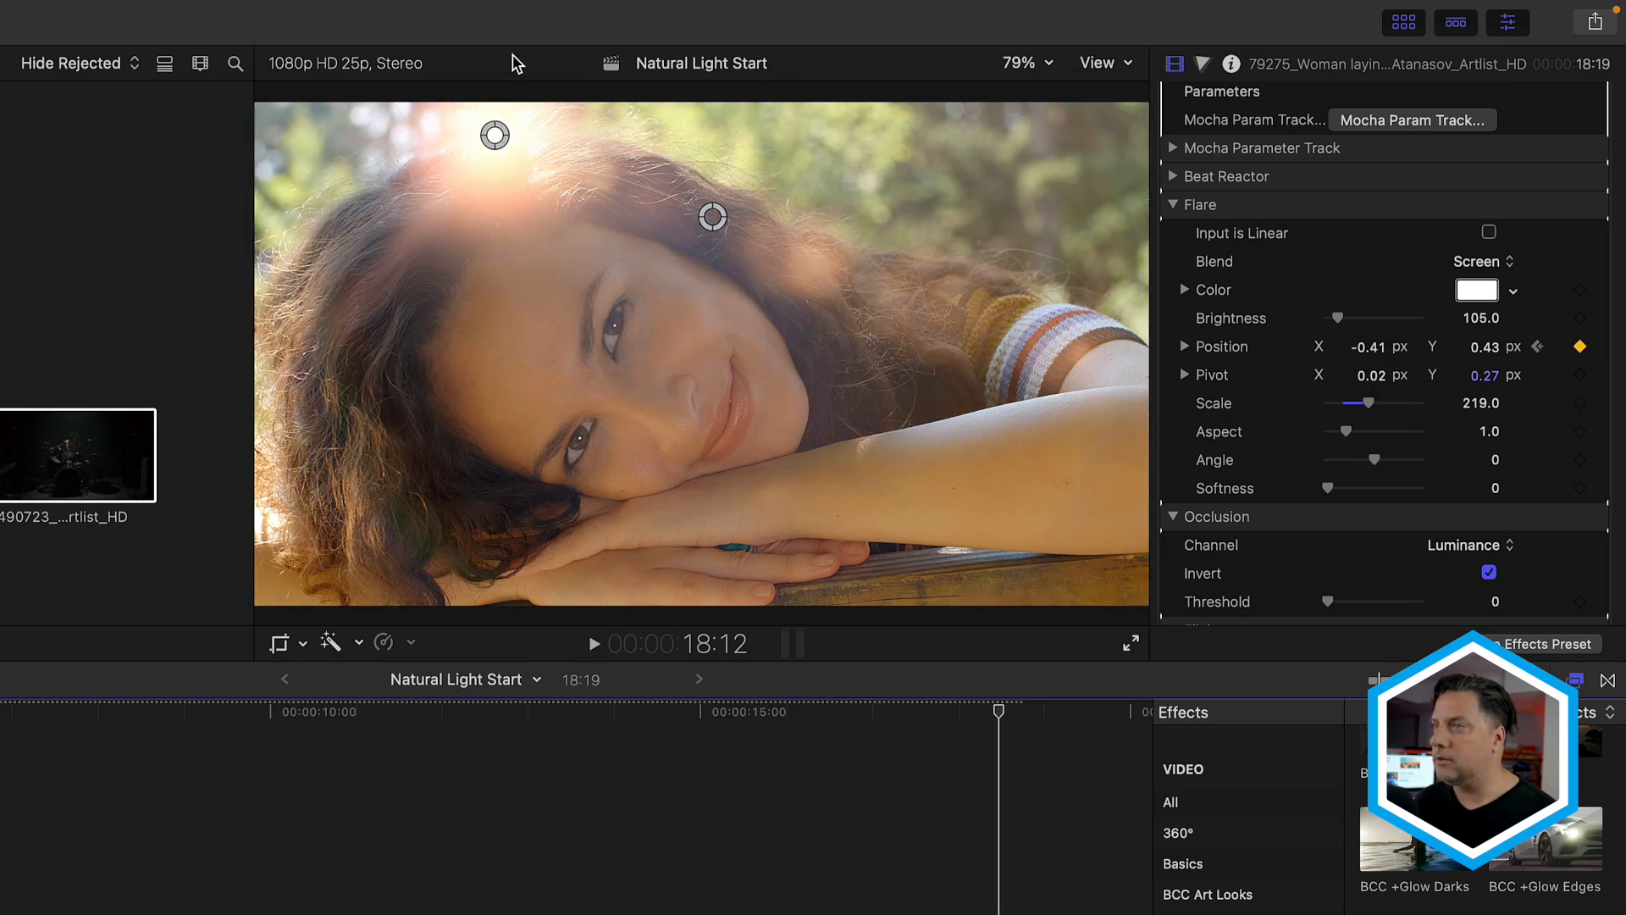
pyautogui.moveTo(495, 134); pyautogui.dragTo(1041, 102)
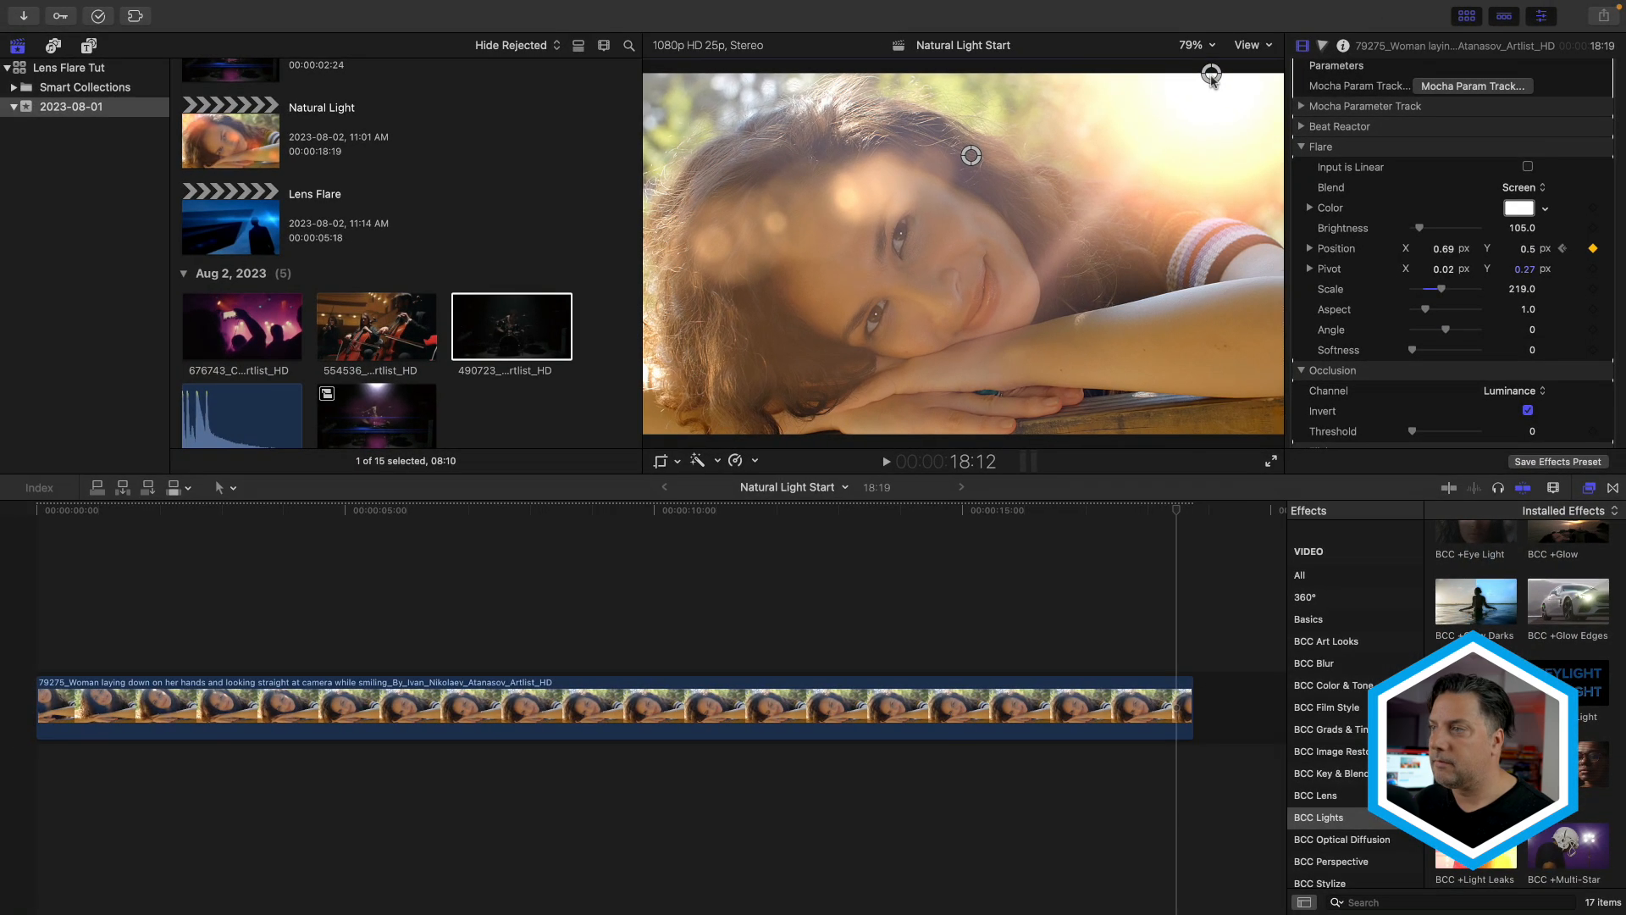
pyautogui.click(36, 511)
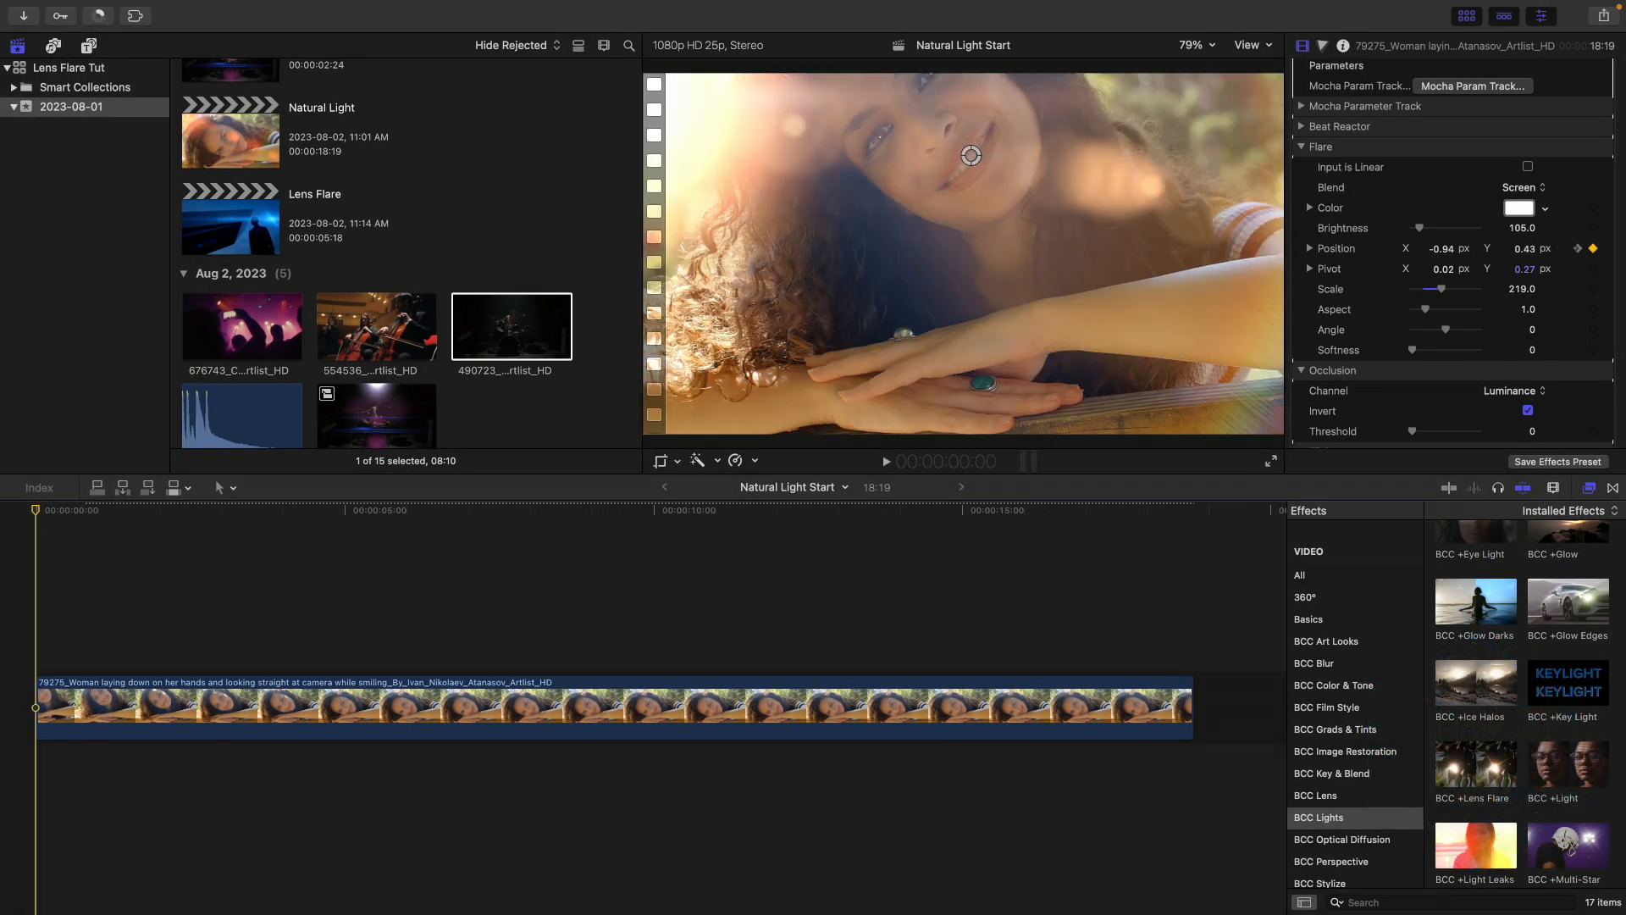
pyautogui.click(1271, 463)
pyautogui.press('space')
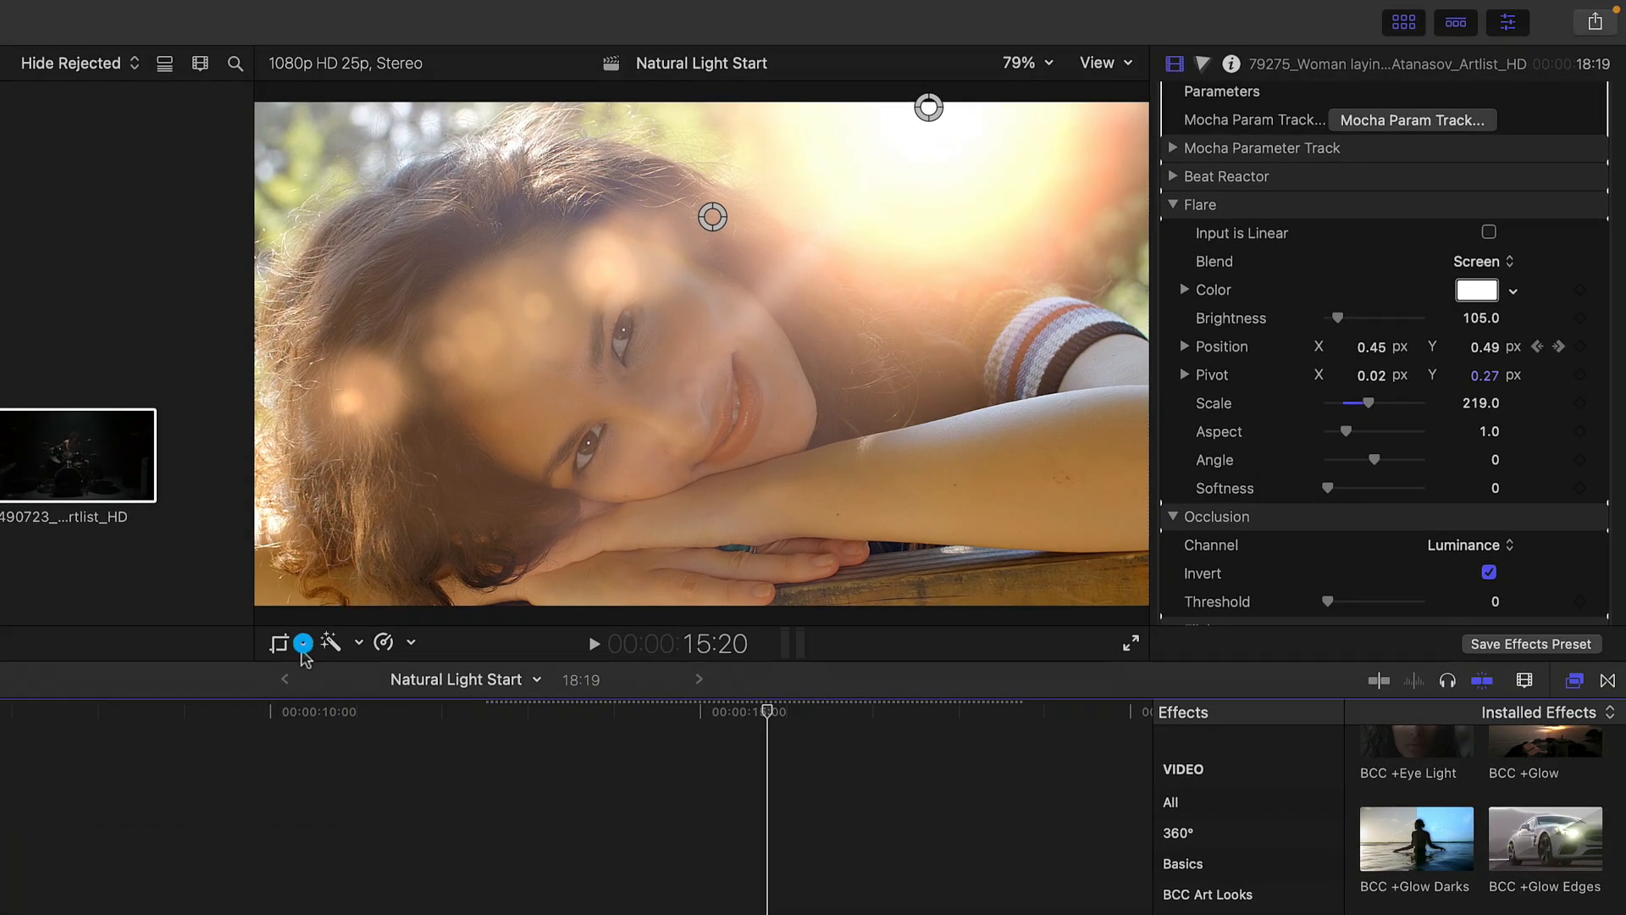
# - Add a Ken Burns move to the clip with its start and end frames swapped and a slightly smaller end frame shifted toward the picture's upper left
pyautogui.click(302, 646)
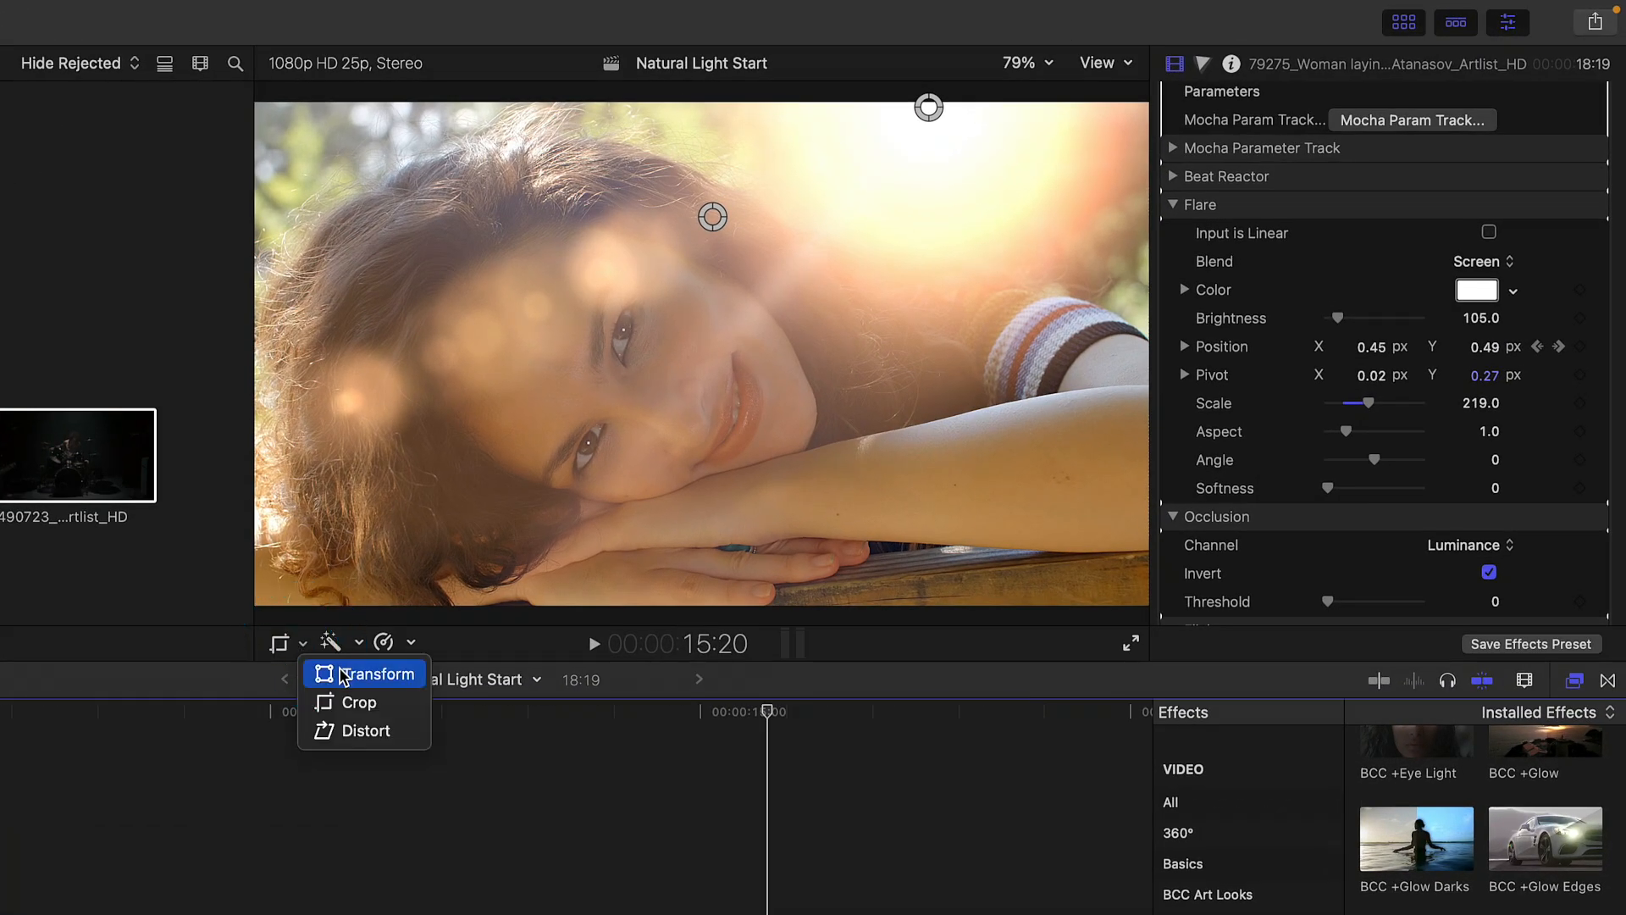
pyautogui.click(330, 705)
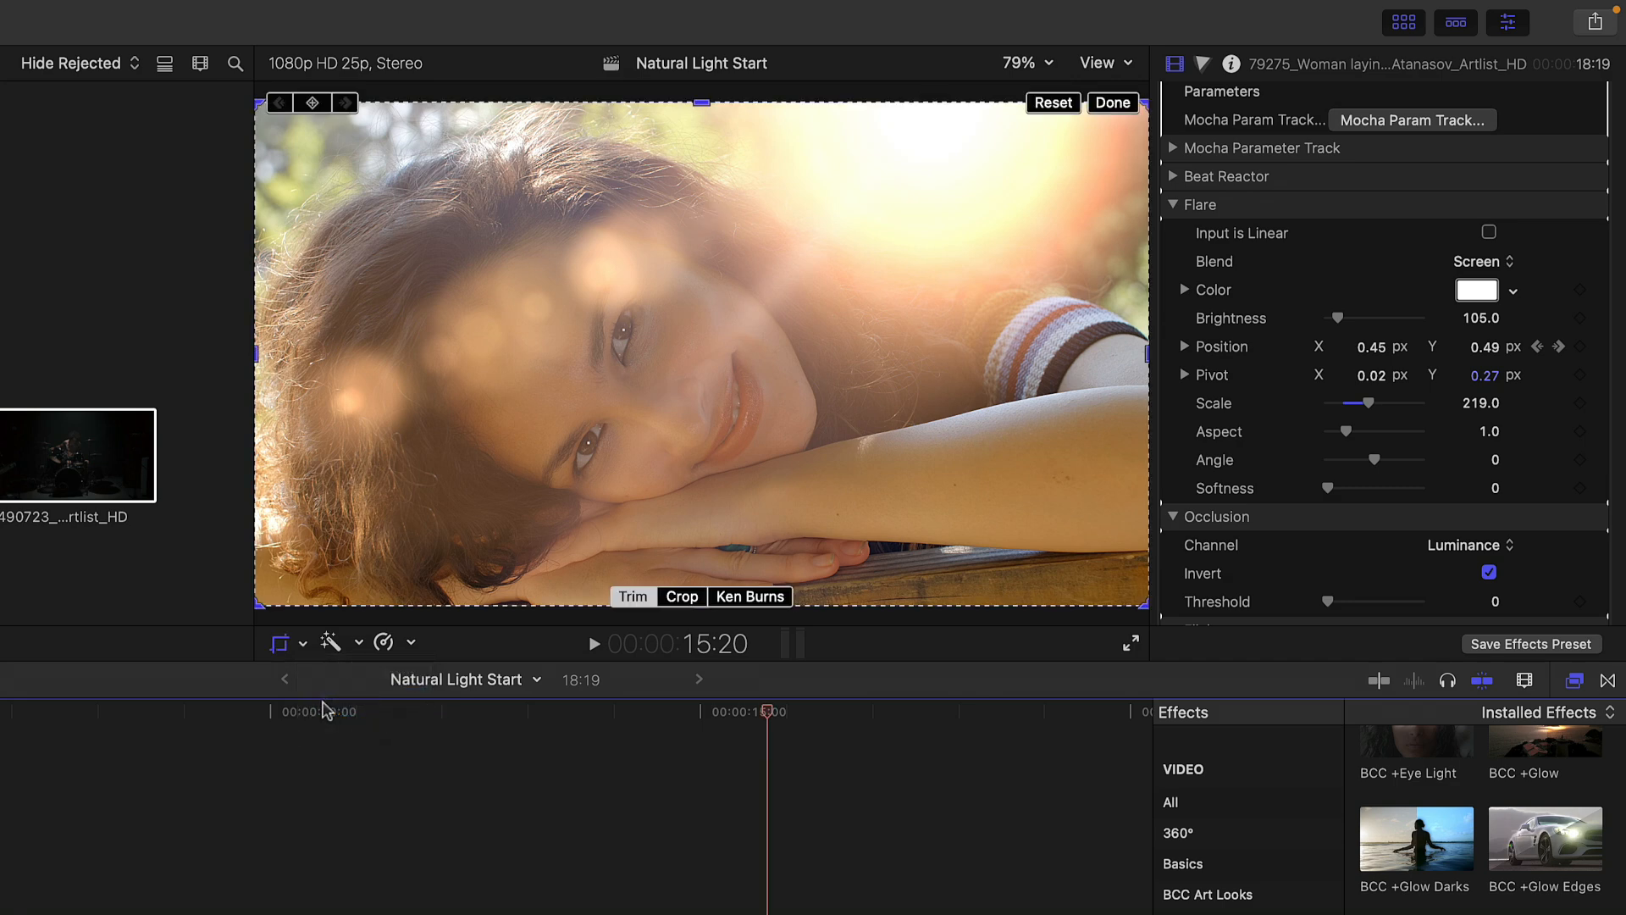
pyautogui.click(737, 597)
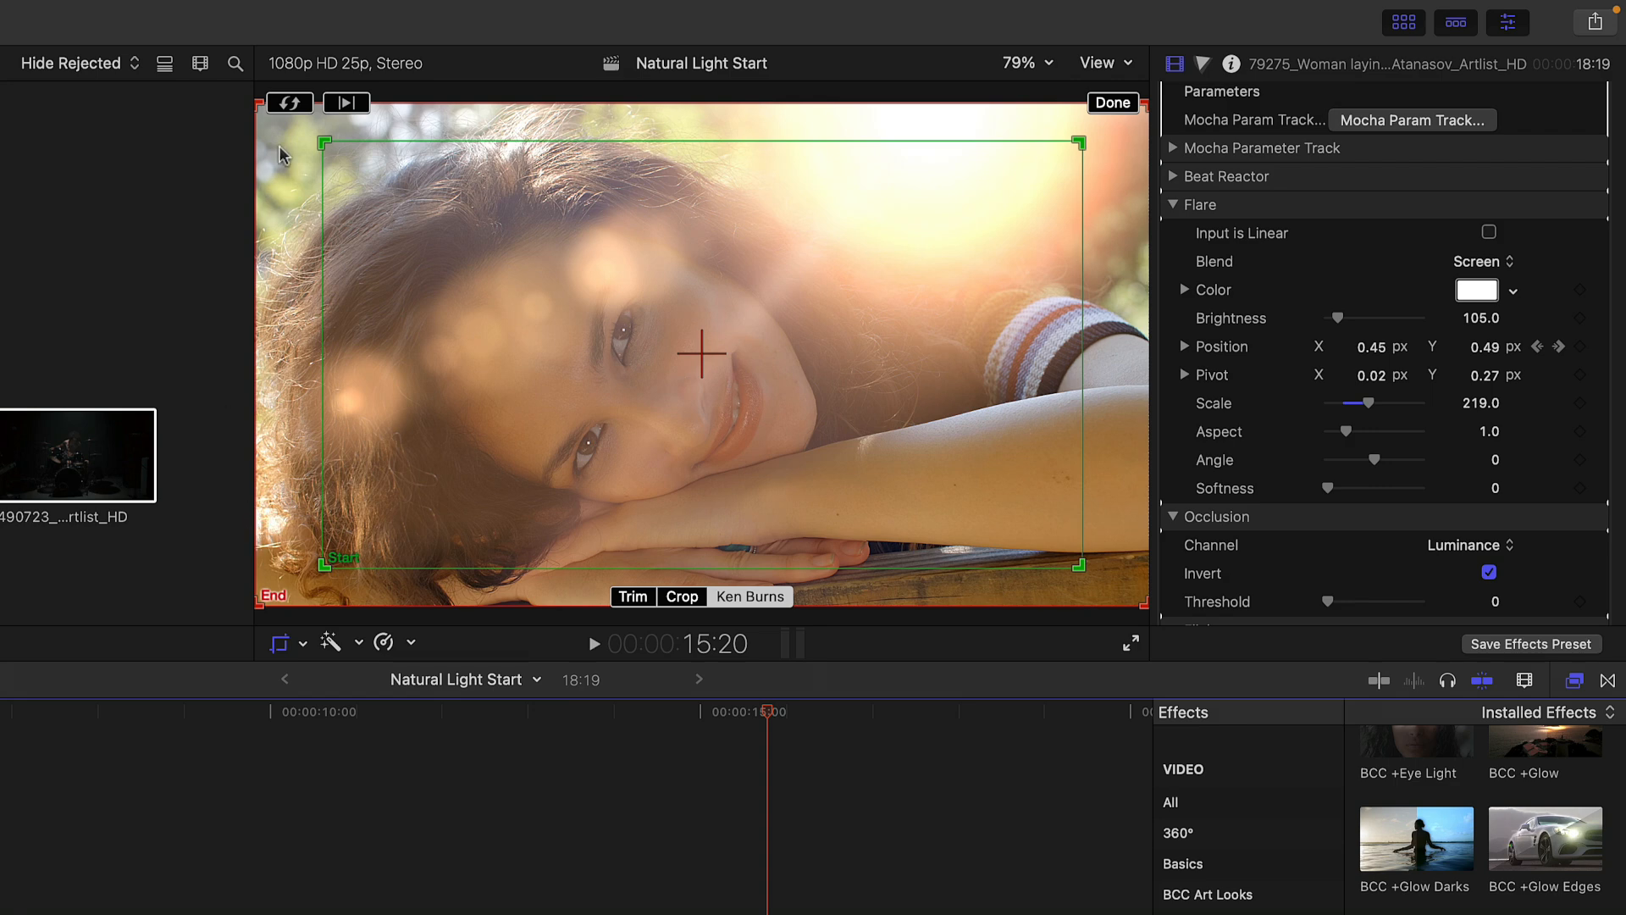
pyautogui.click(289, 103)
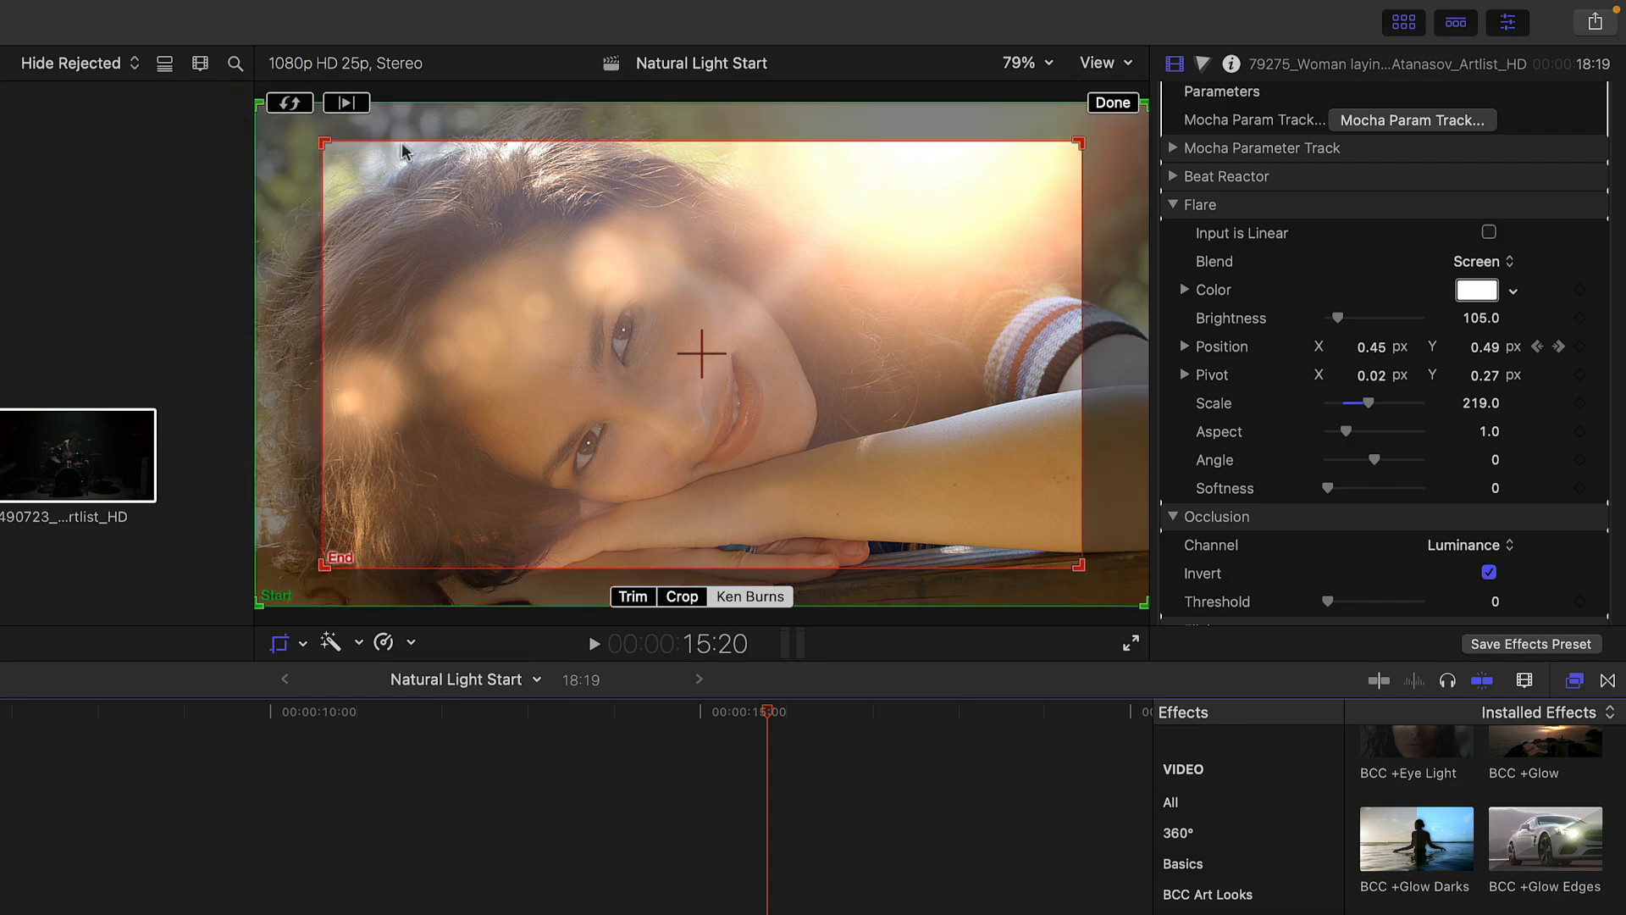
pyautogui.moveTo(409, 175); pyautogui.dragTo(361, 154)
pyautogui.moveTo(1019, 144); pyautogui.dragTo(1001, 152)
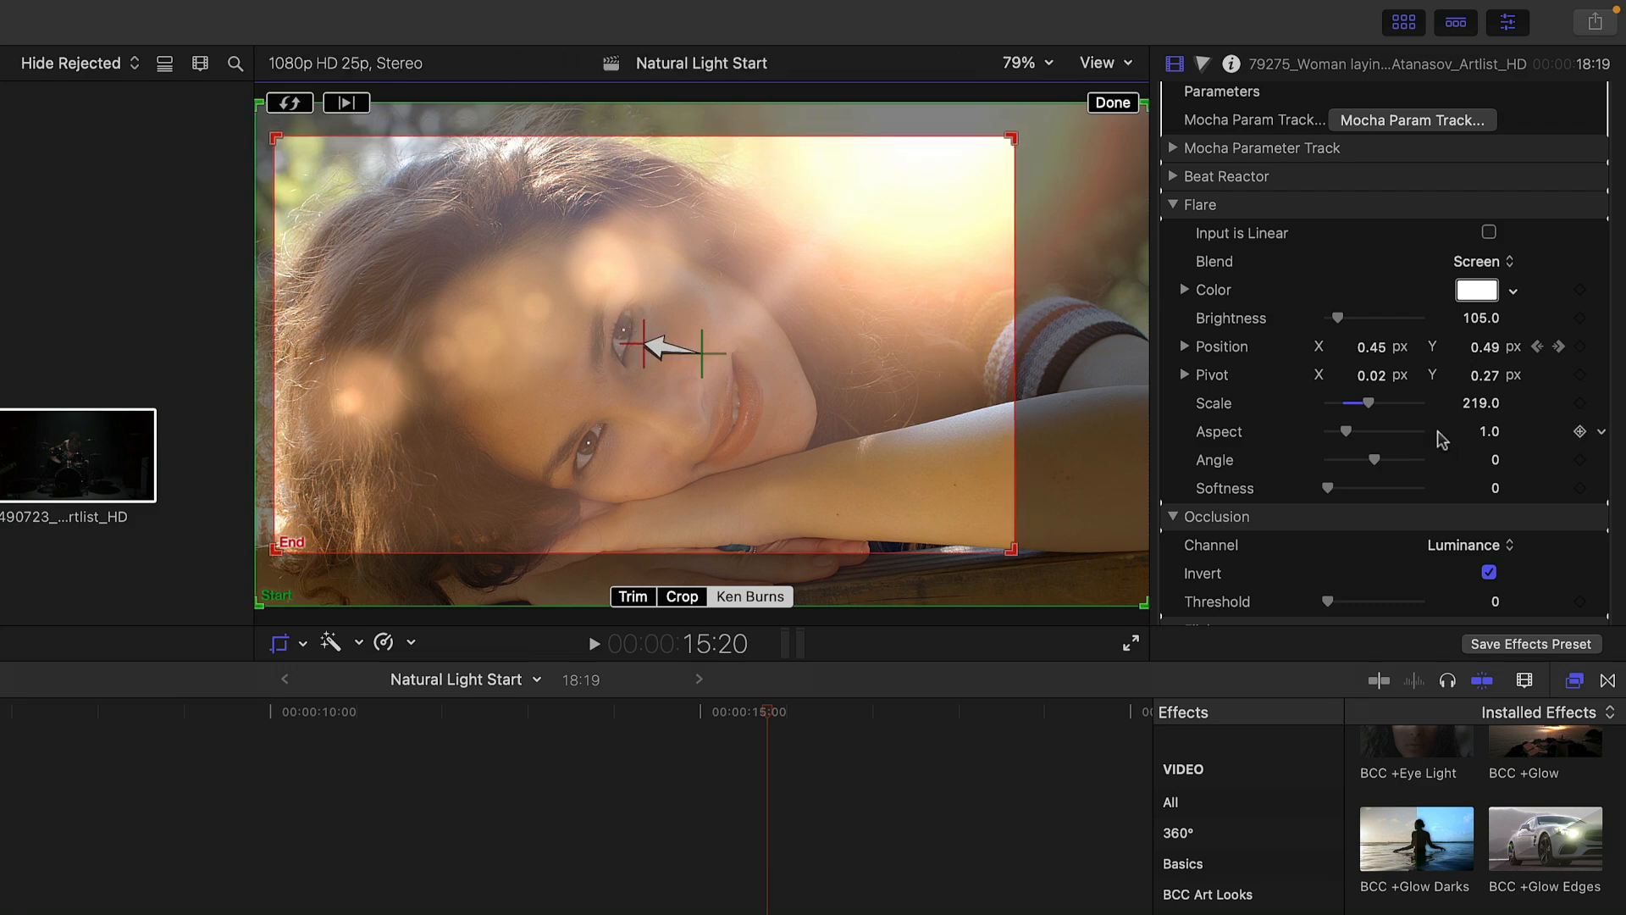
# - Set the Edge Flare size of the lens flare effect to 3.0
pyautogui.scroll(-5, 1423, 440)
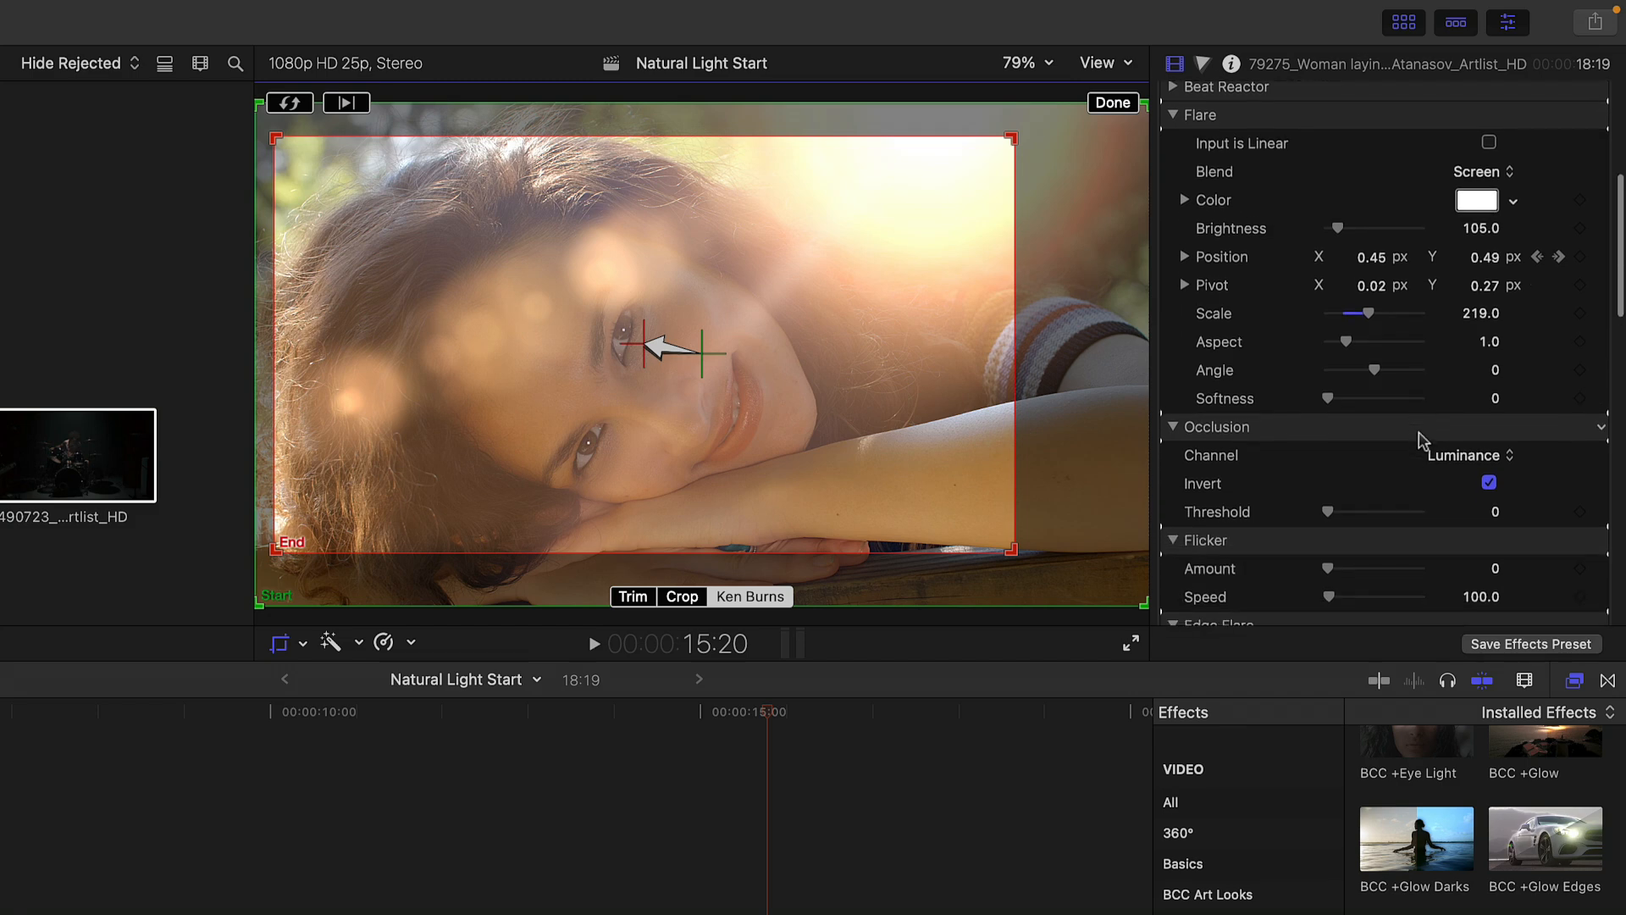
pyautogui.scroll(-5, 1424, 440)
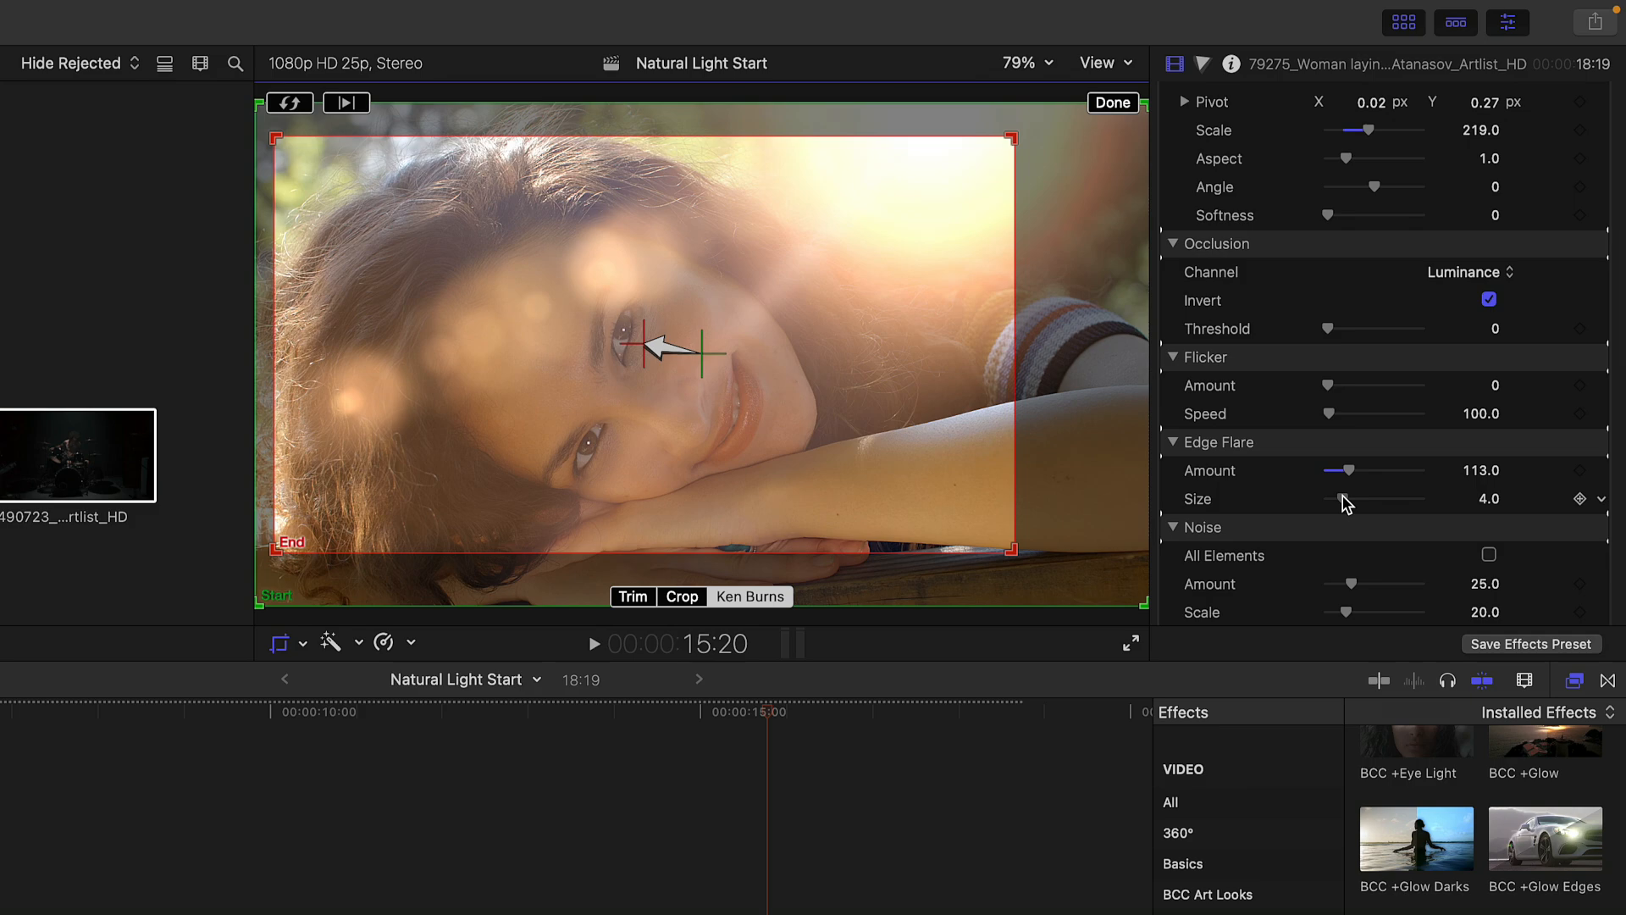
pyautogui.moveTo(1343, 498); pyautogui.dragTo(1340, 499)
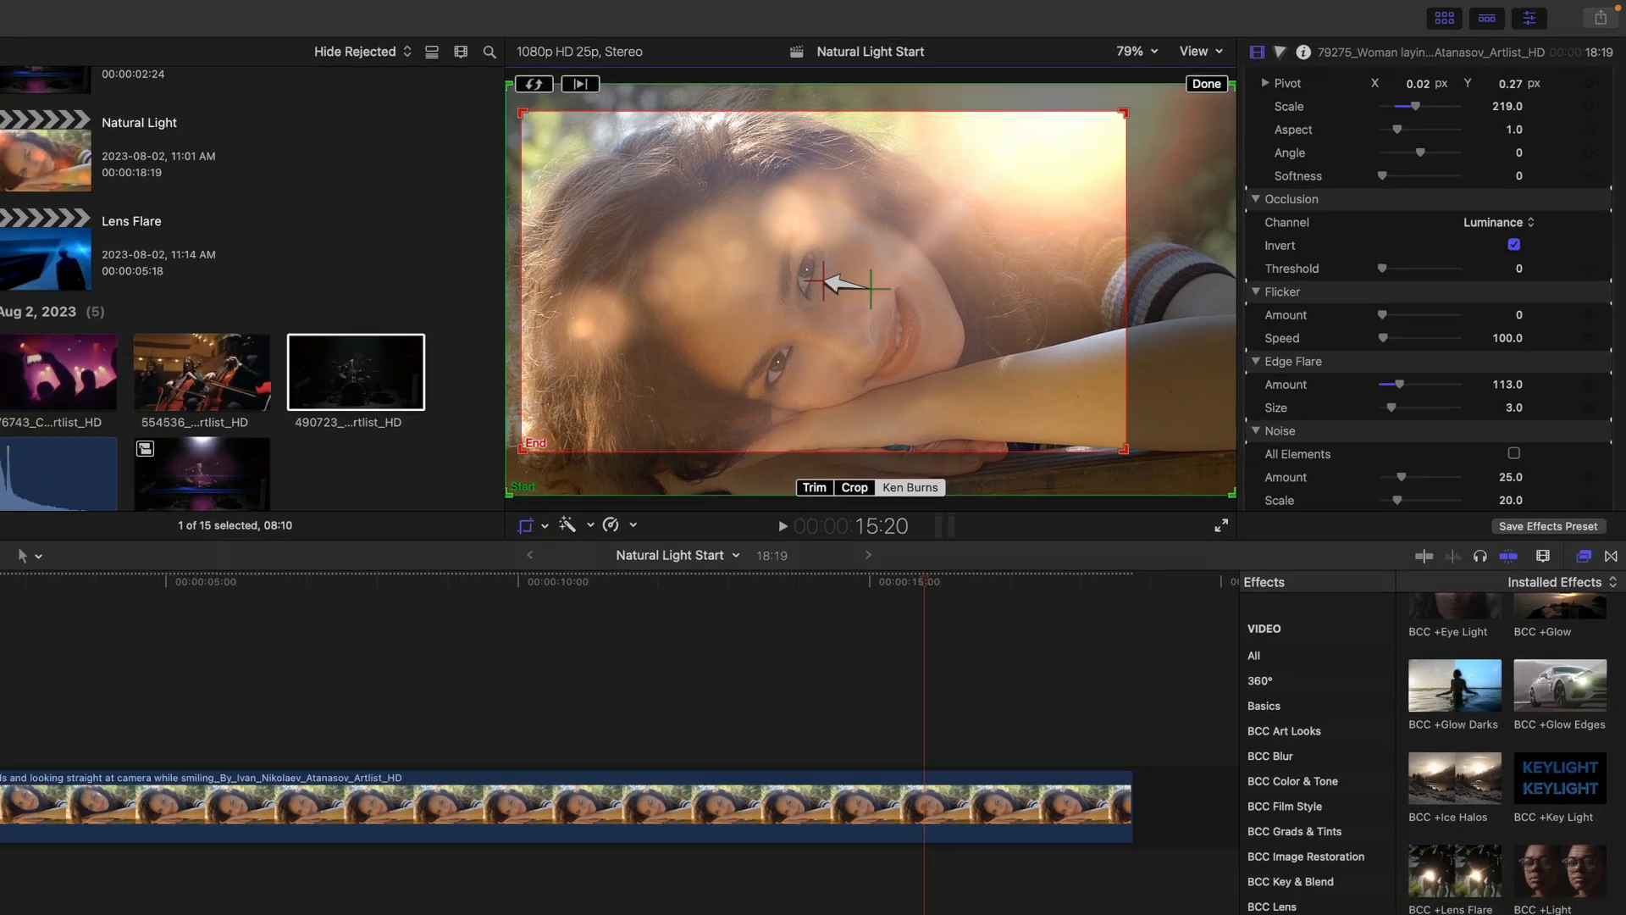
# - Return to the start of the clip, finish the Ken Burns adjustment and view the result full screen
pyautogui.click(35, 510)
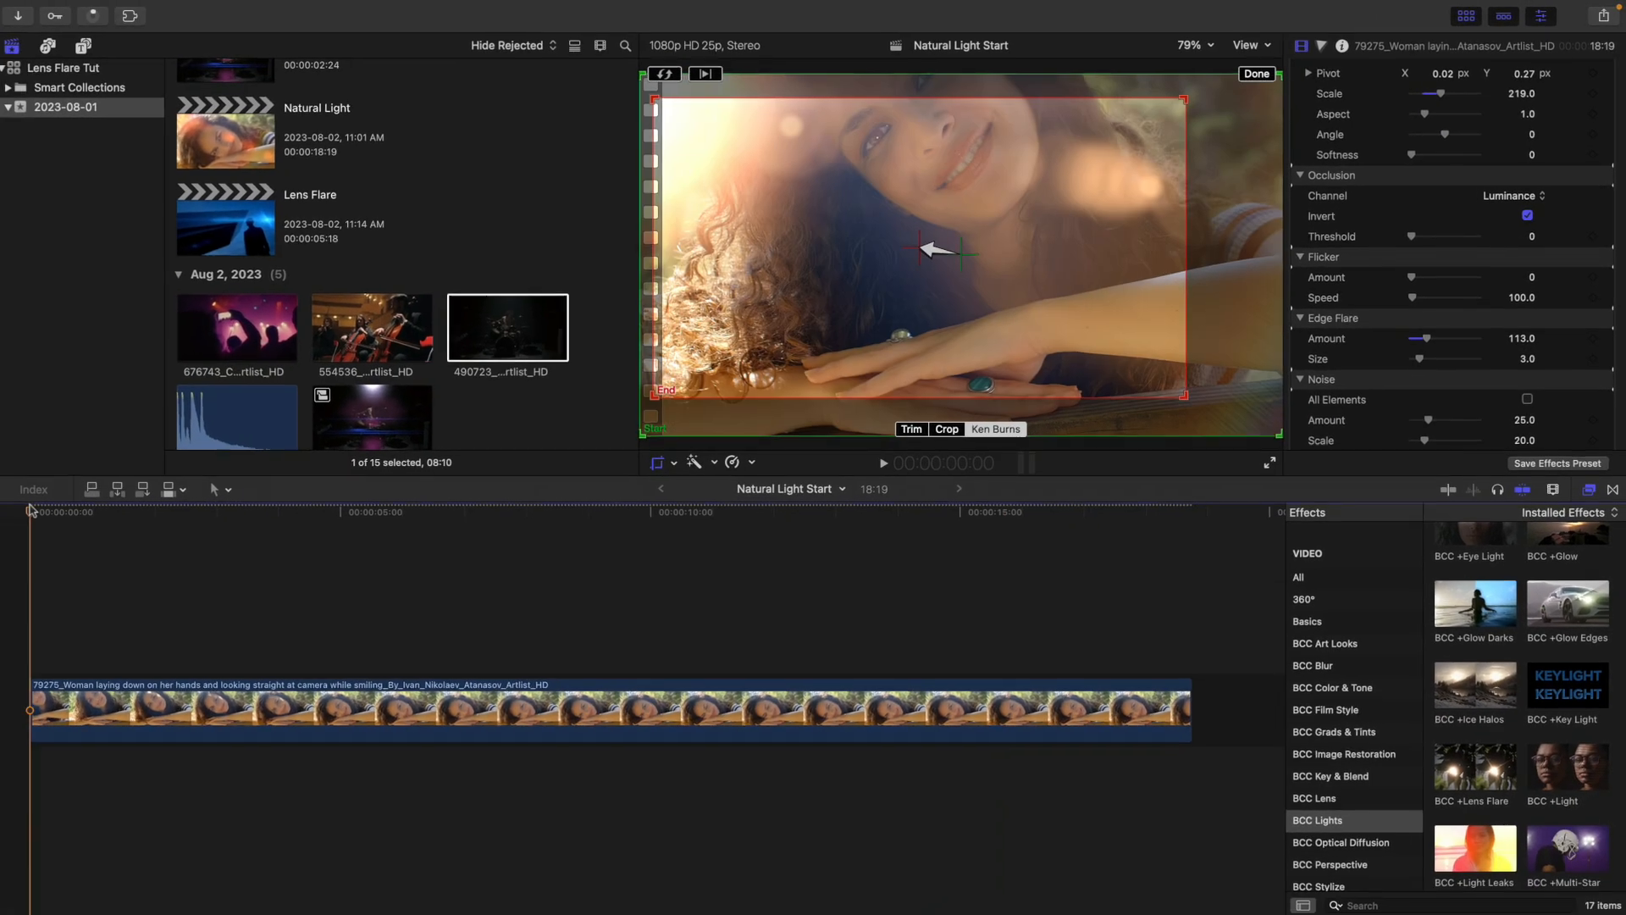
pyautogui.click(1258, 73)
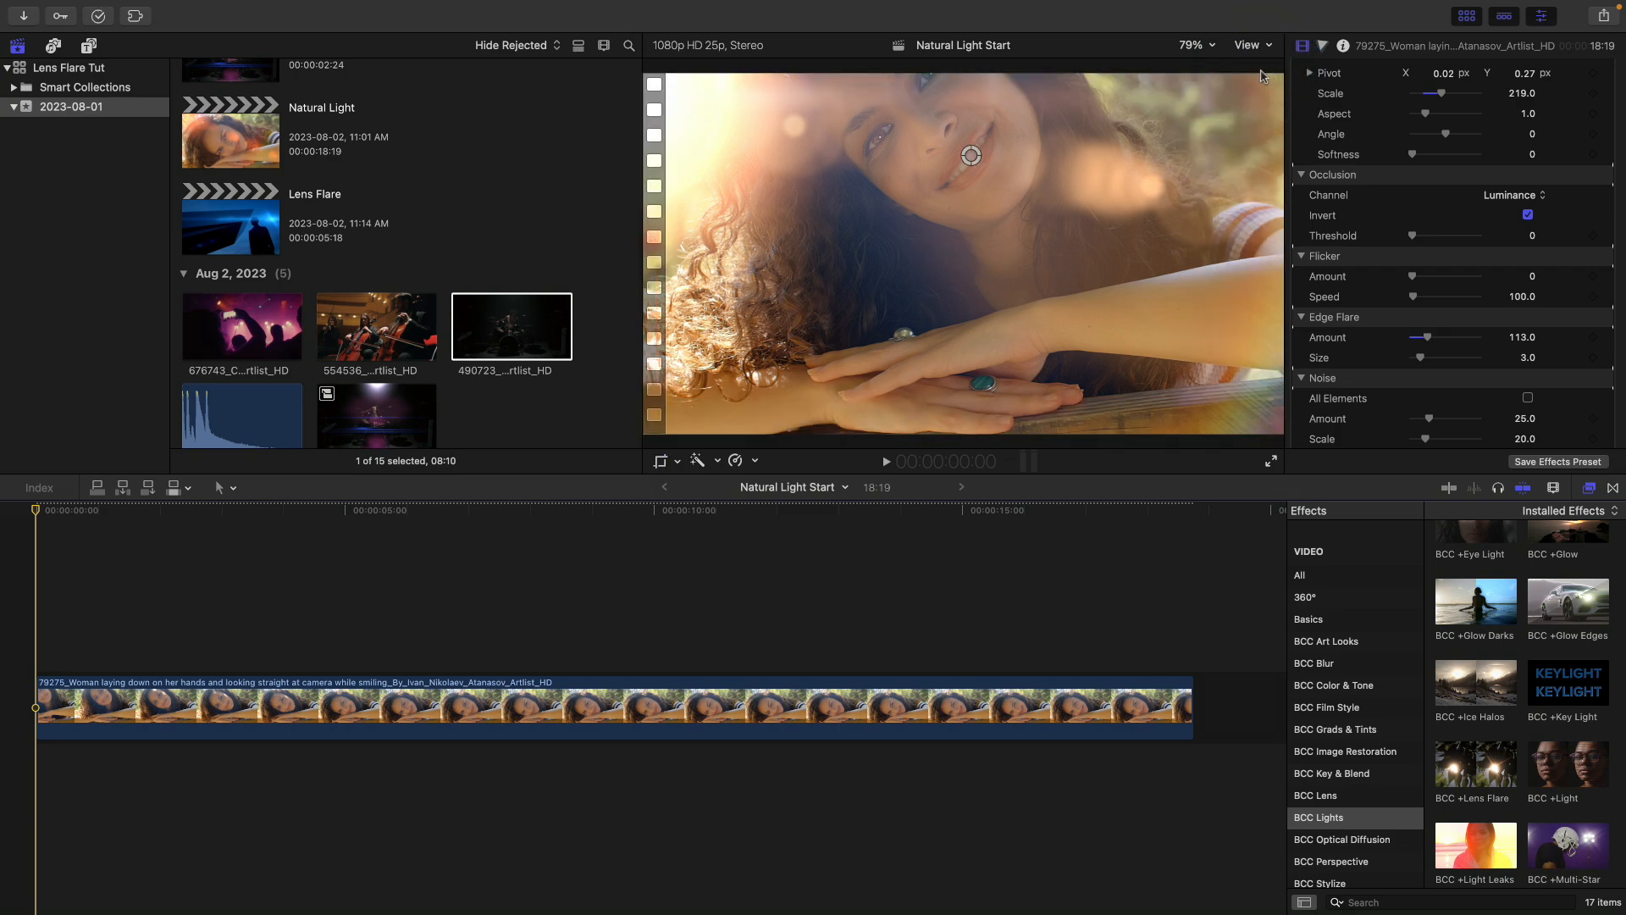
pyautogui.click(1270, 460)
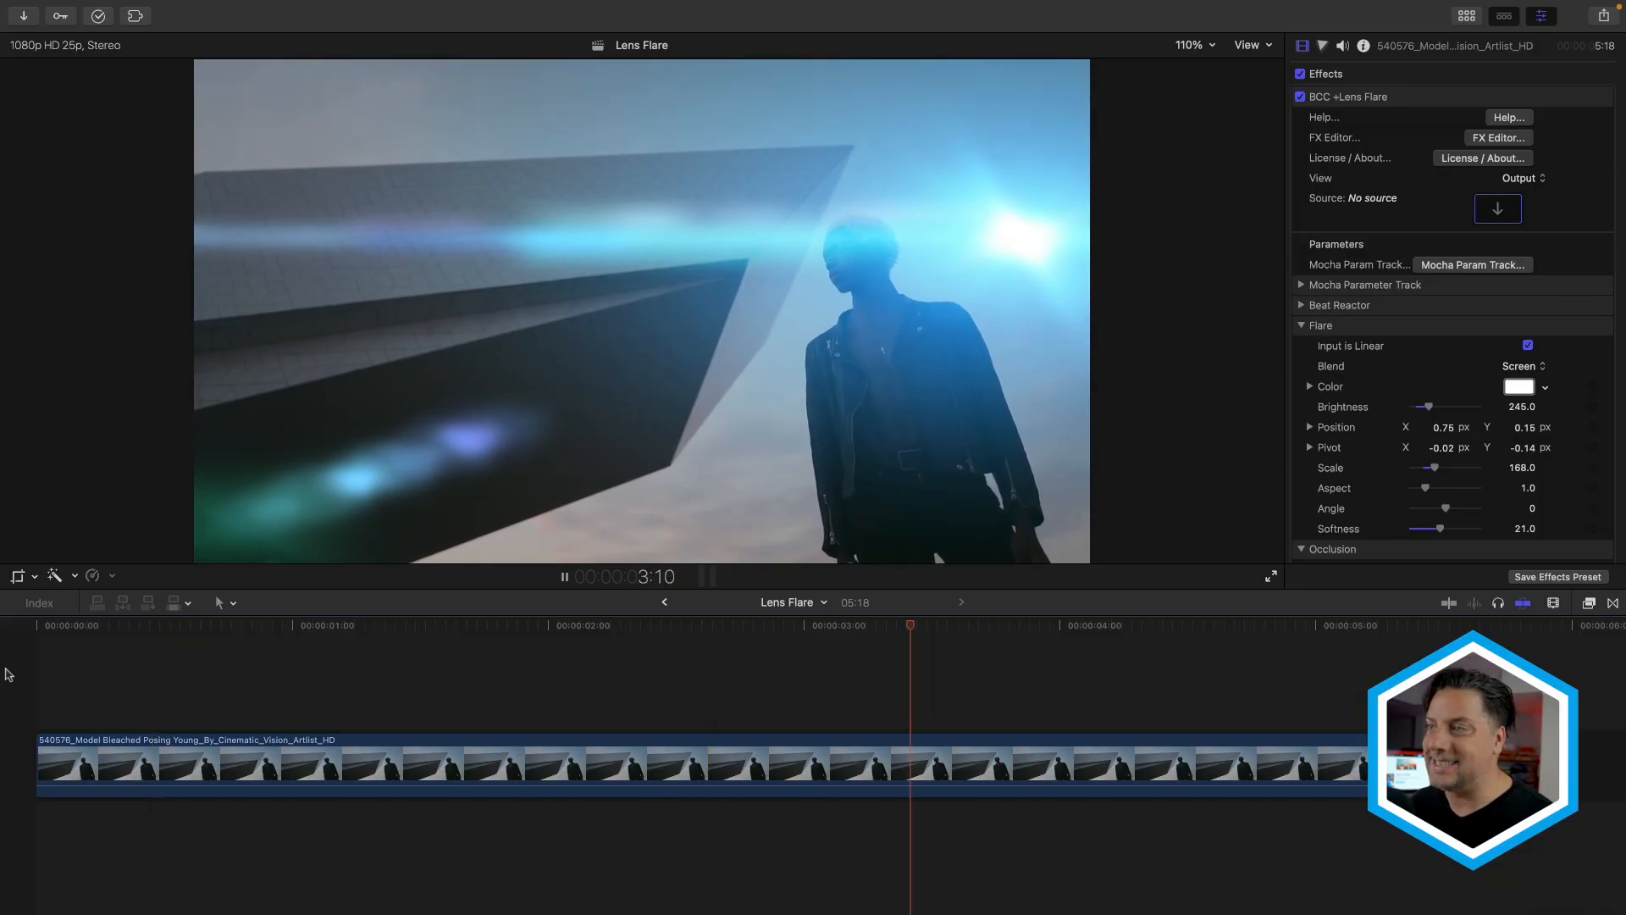
# - Stop playback of the Lens Flare project and assign the posing model's timeline clip as the source of its BCC +Lens Flare effect
pyautogui.press('space')
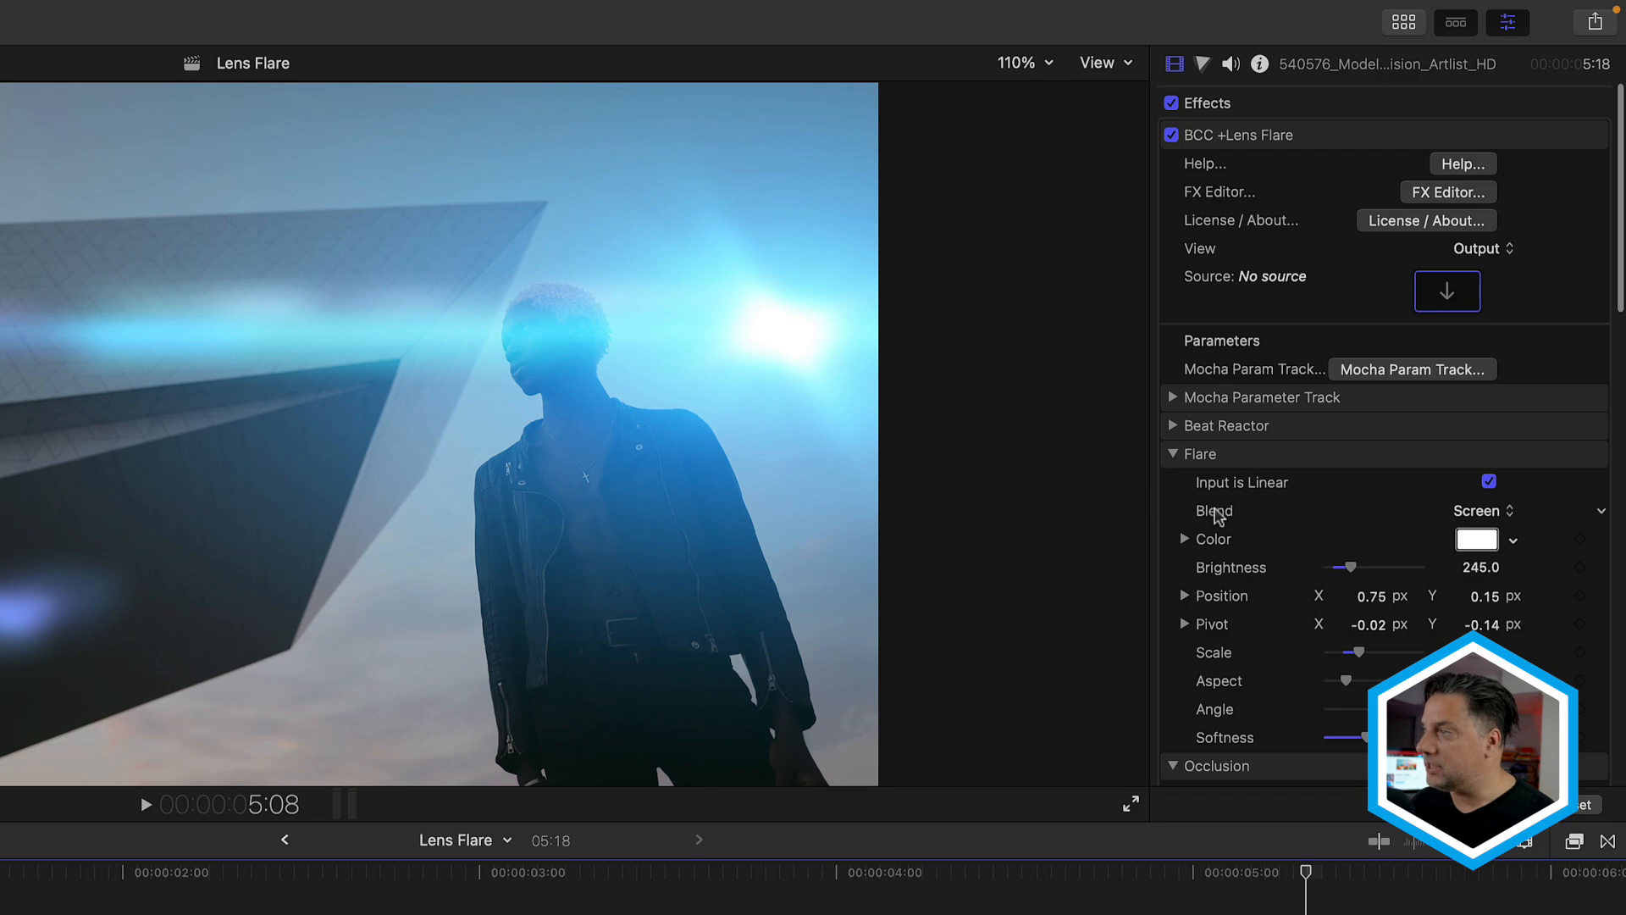
pyautogui.scroll(-8, 1215, 515)
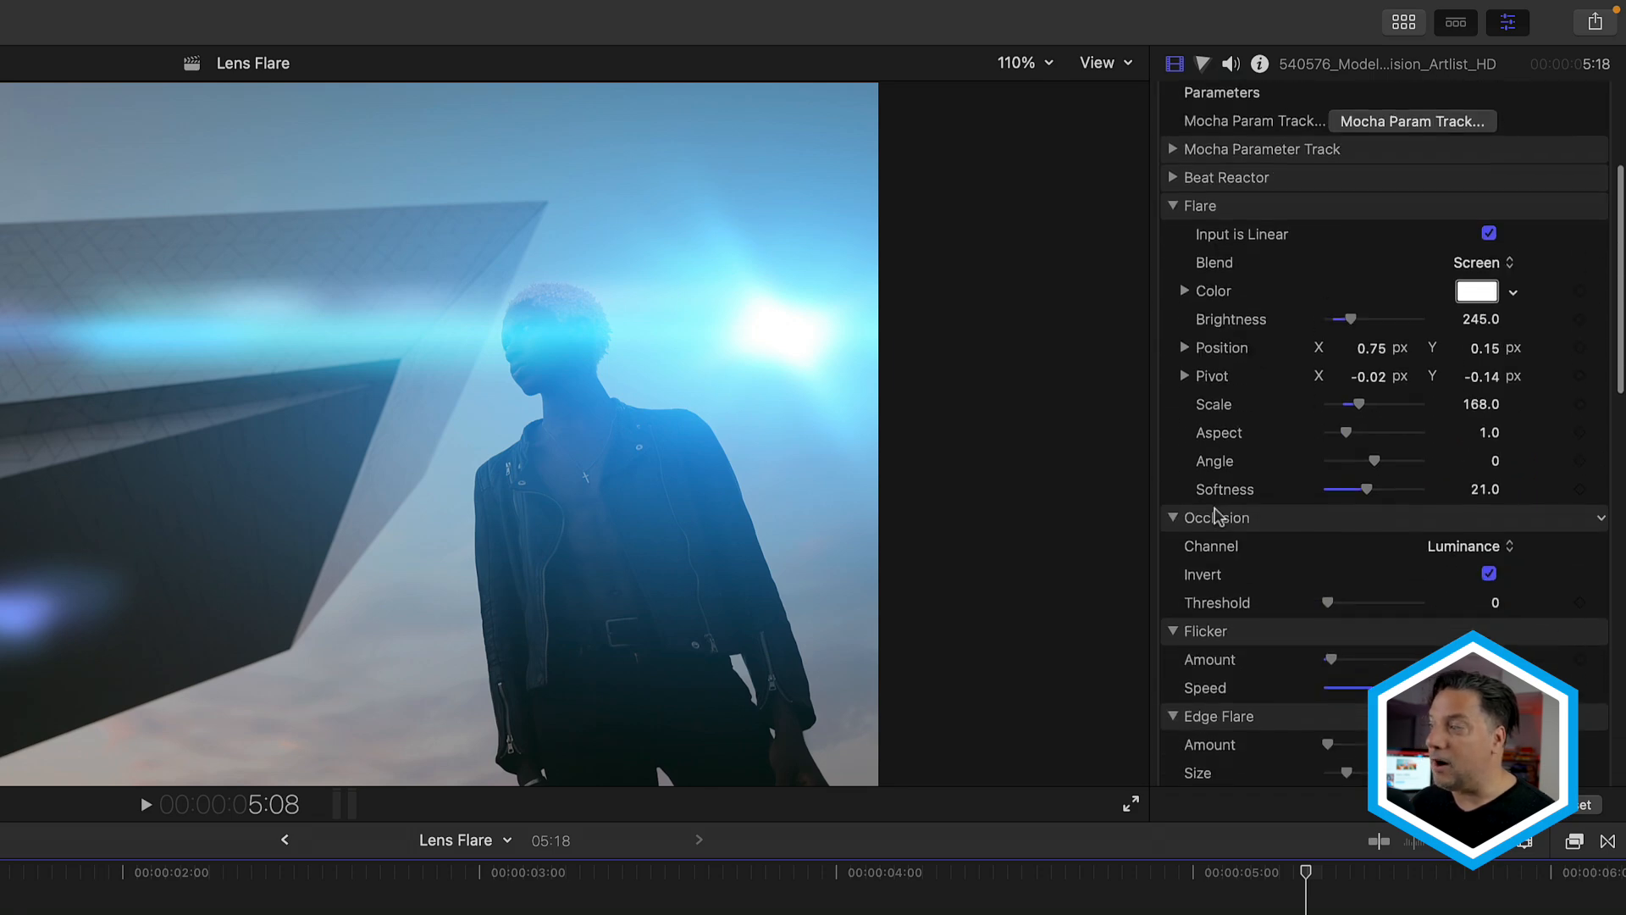
pyautogui.scroll(-2, 1215, 515)
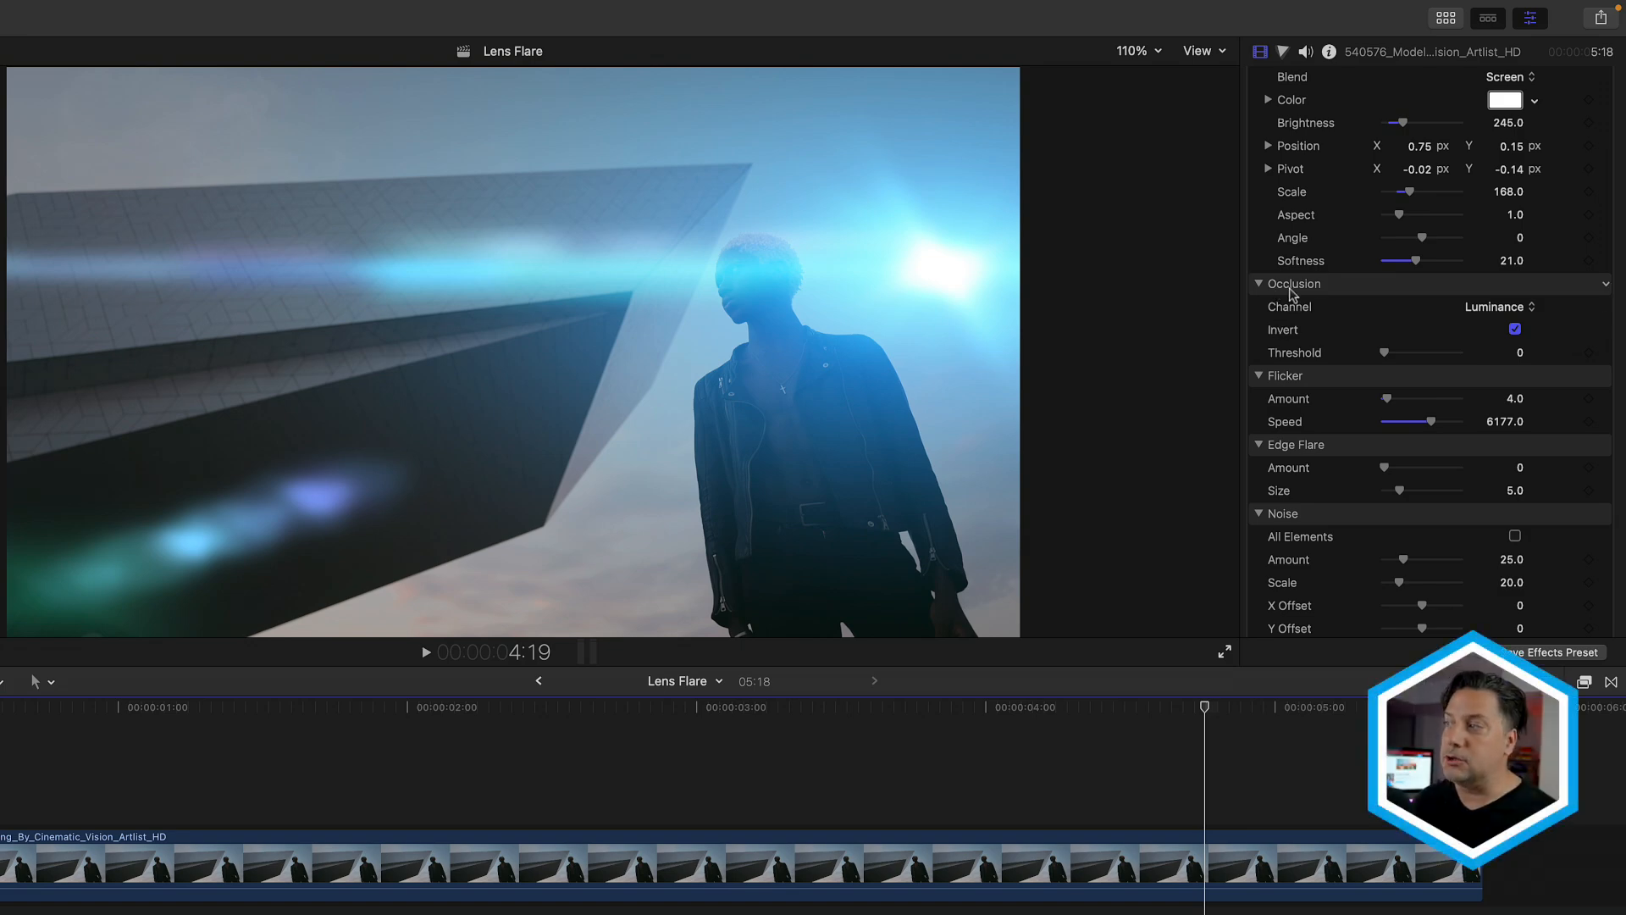
pyautogui.scroll(8, 1291, 292)
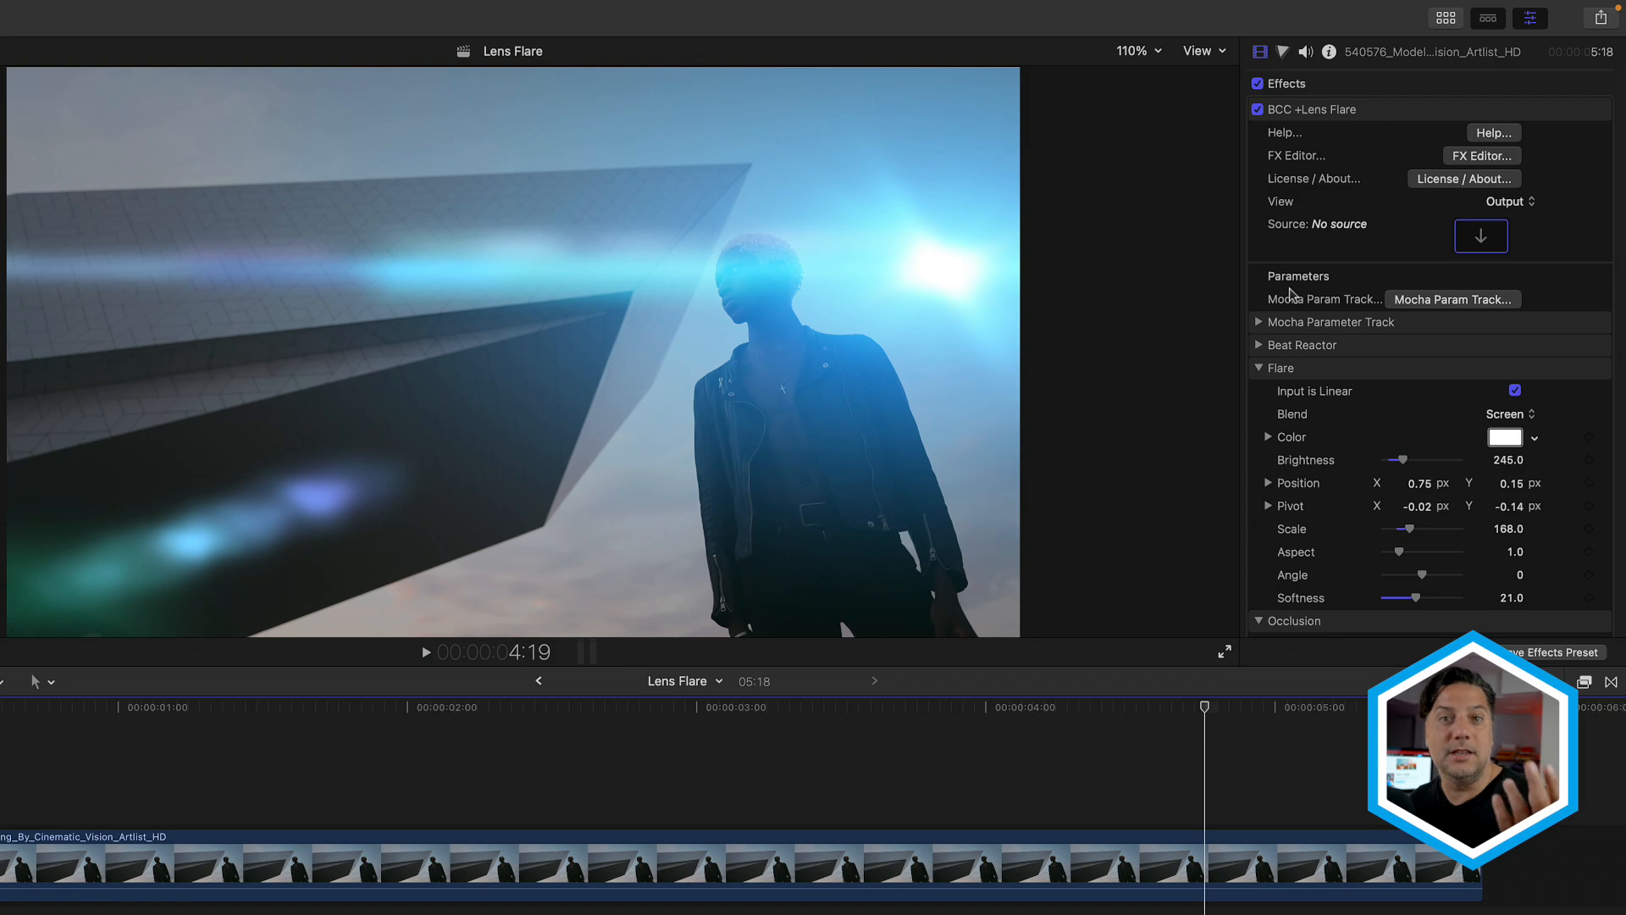
pyautogui.click(1473, 235)
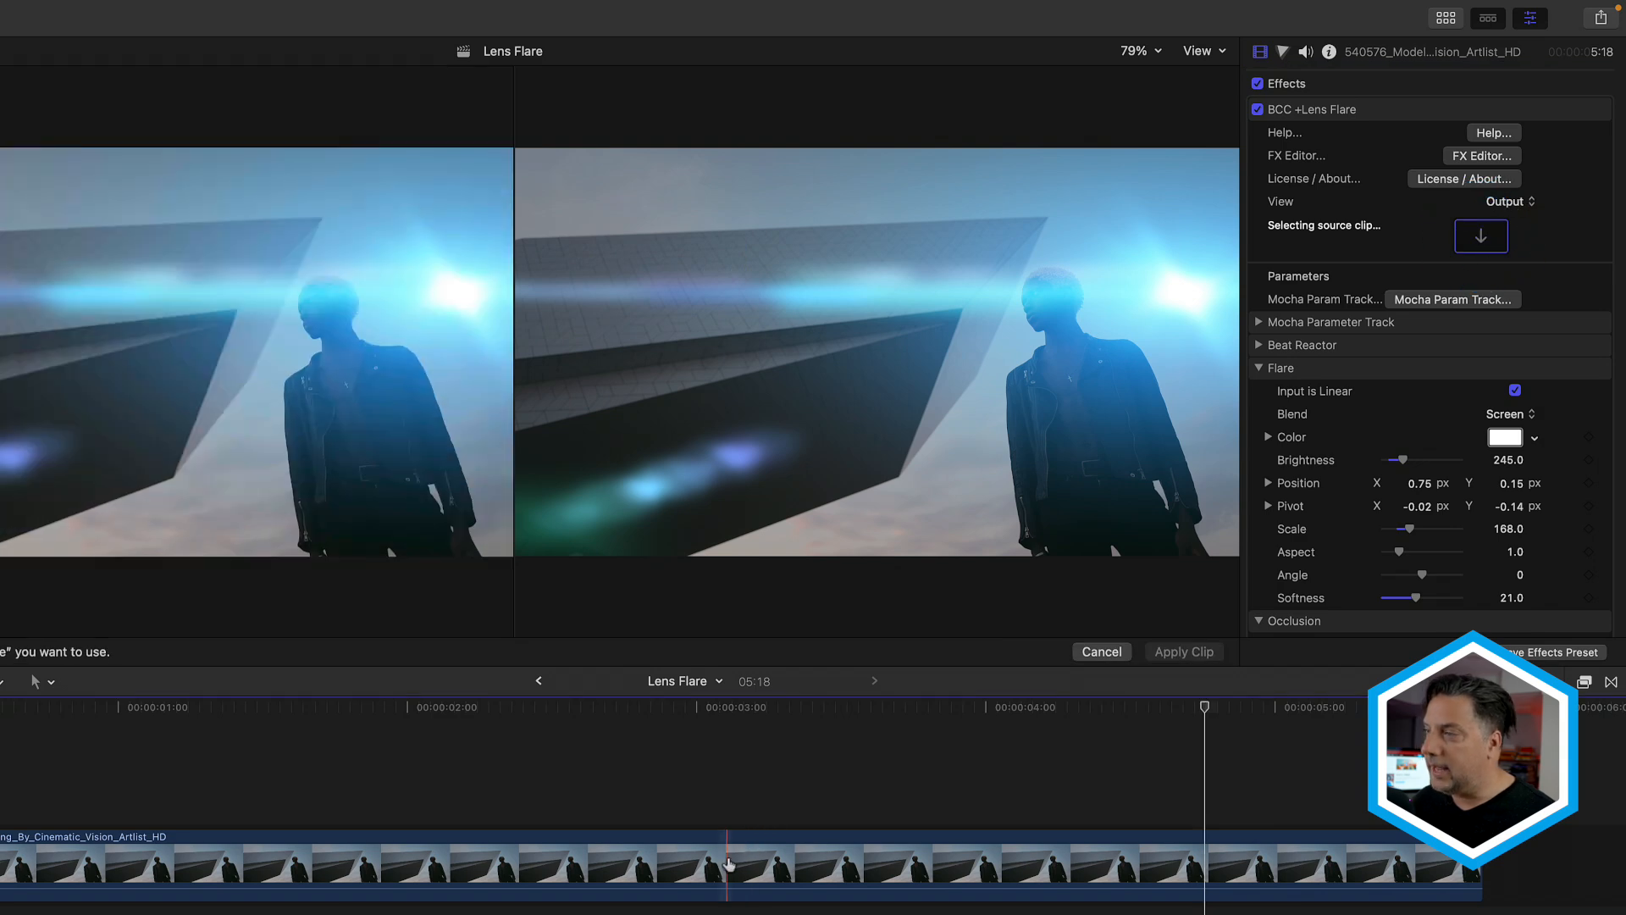
pyautogui.click(729, 864)
pyautogui.click(1186, 652)
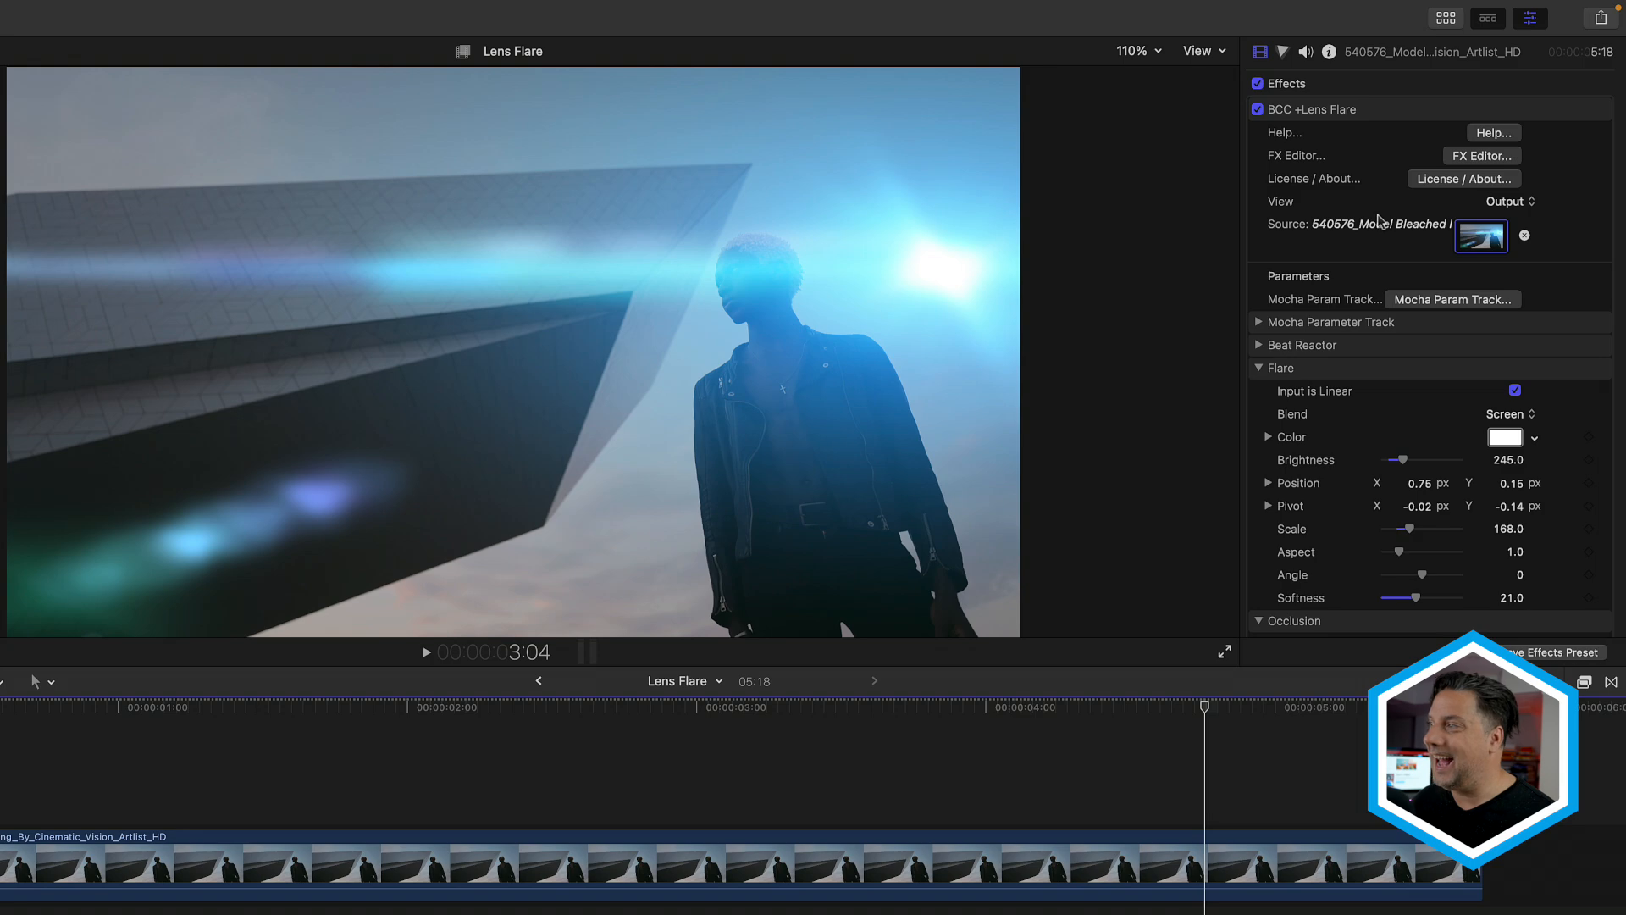
# - Switch the BCC +Lens Flare view to Occlusion to show the occlusion matte
pyautogui.scroll(-5, 1373, 238)
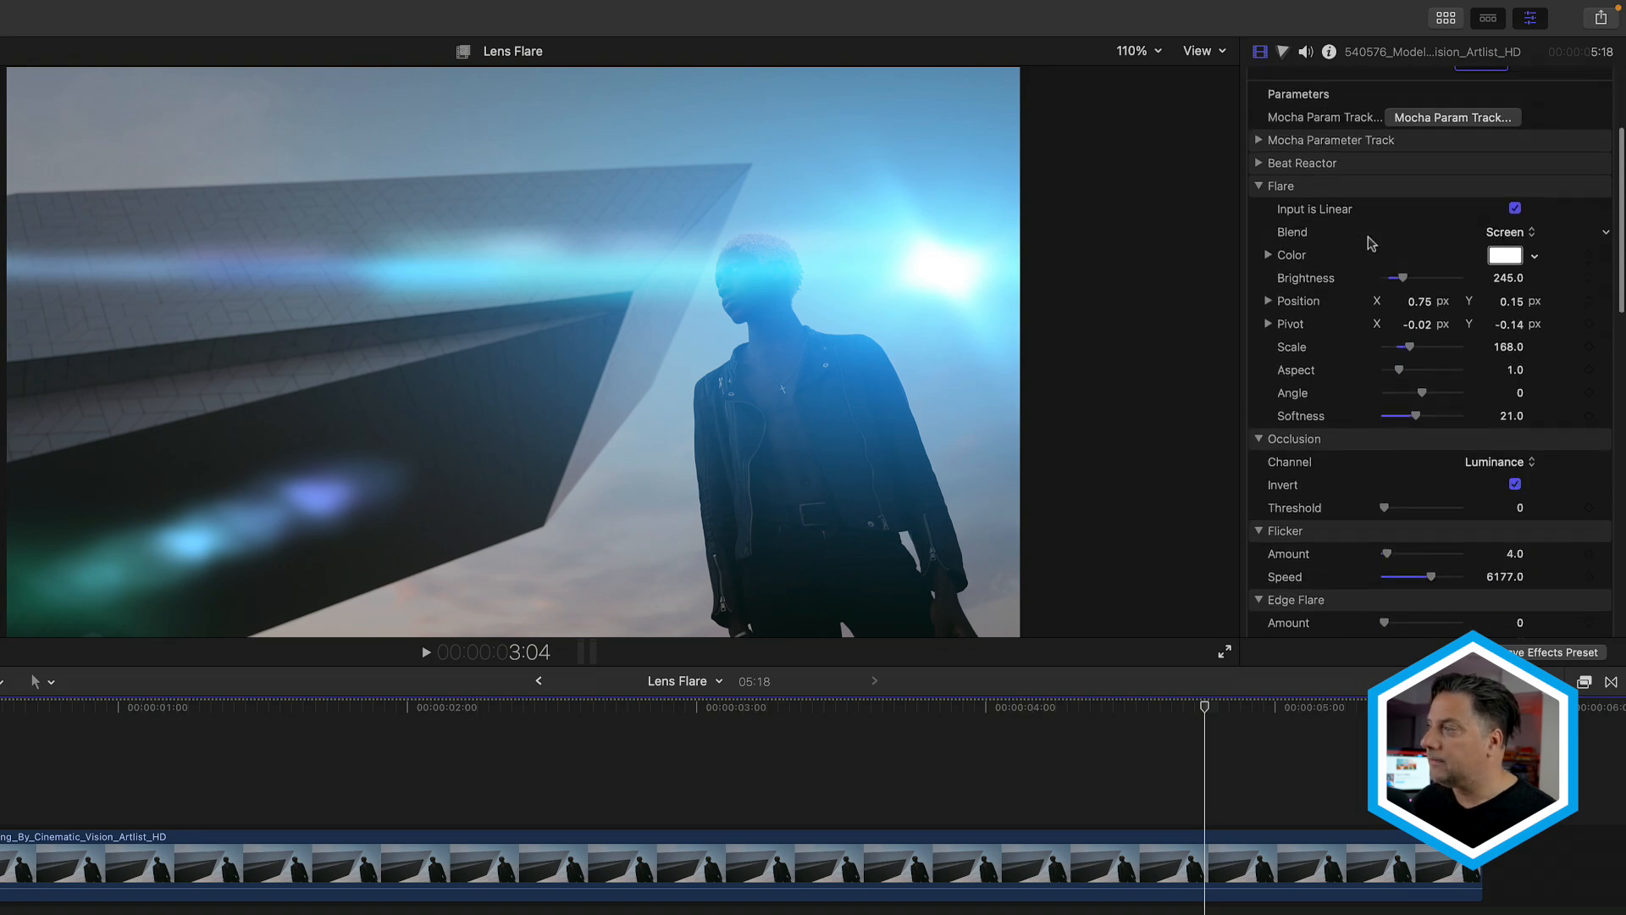
pyautogui.scroll(5, 1440, 224)
pyautogui.click(1511, 205)
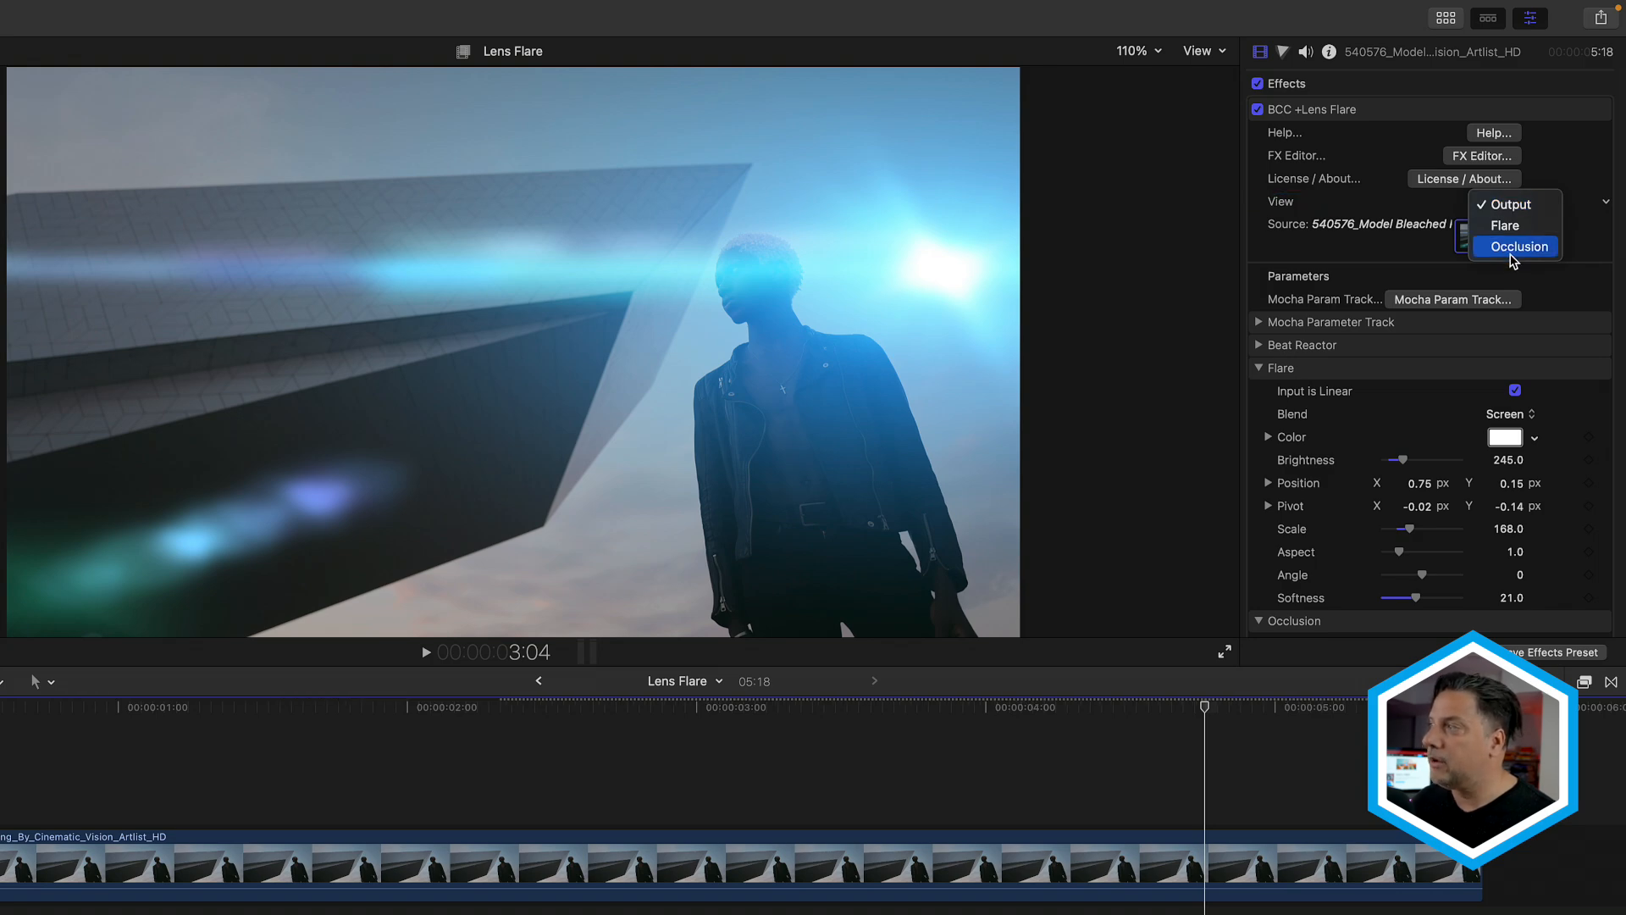
pyautogui.click(1512, 247)
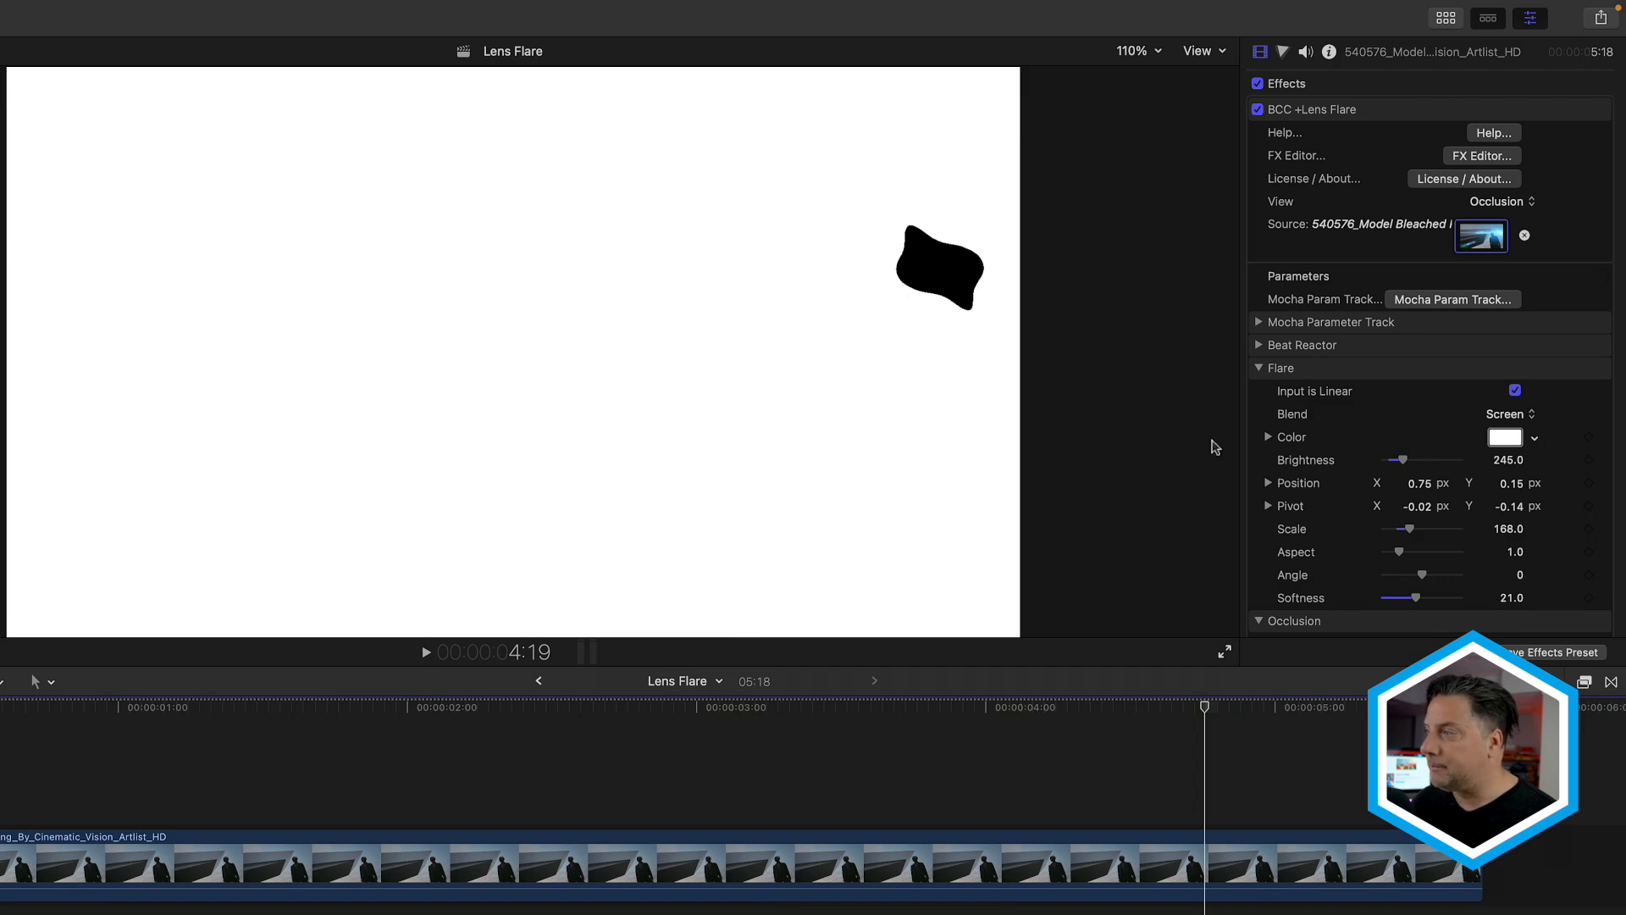
# - Turn off Invert for the luminance occlusion matte and raise its Threshold to 60
pyautogui.scroll(-5, 1309, 472)
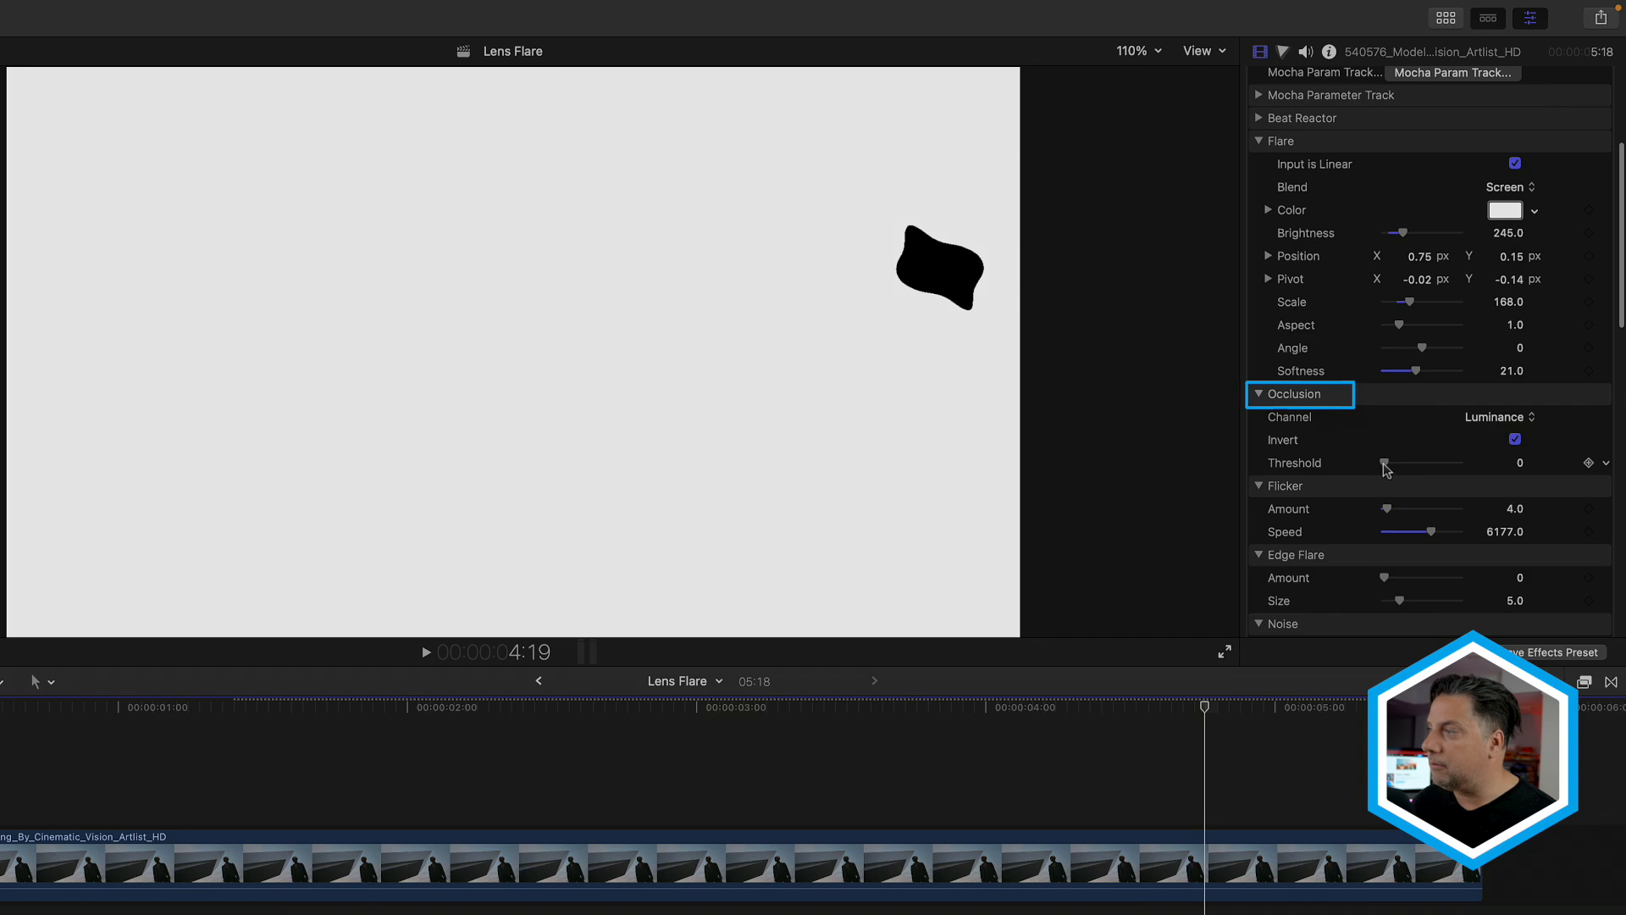
pyautogui.moveTo(1384, 463)
pyautogui.mouseDown()
pyautogui.moveTo(1423, 461)
pyautogui.moveTo(1410, 478)
pyautogui.mouseUp()
pyautogui.click(1515, 440)
pyautogui.moveTo(1414, 467)
pyautogui.mouseDown()
pyautogui.moveTo(1398, 464)
pyautogui.moveTo(1431, 462)
pyautogui.mouseUp()
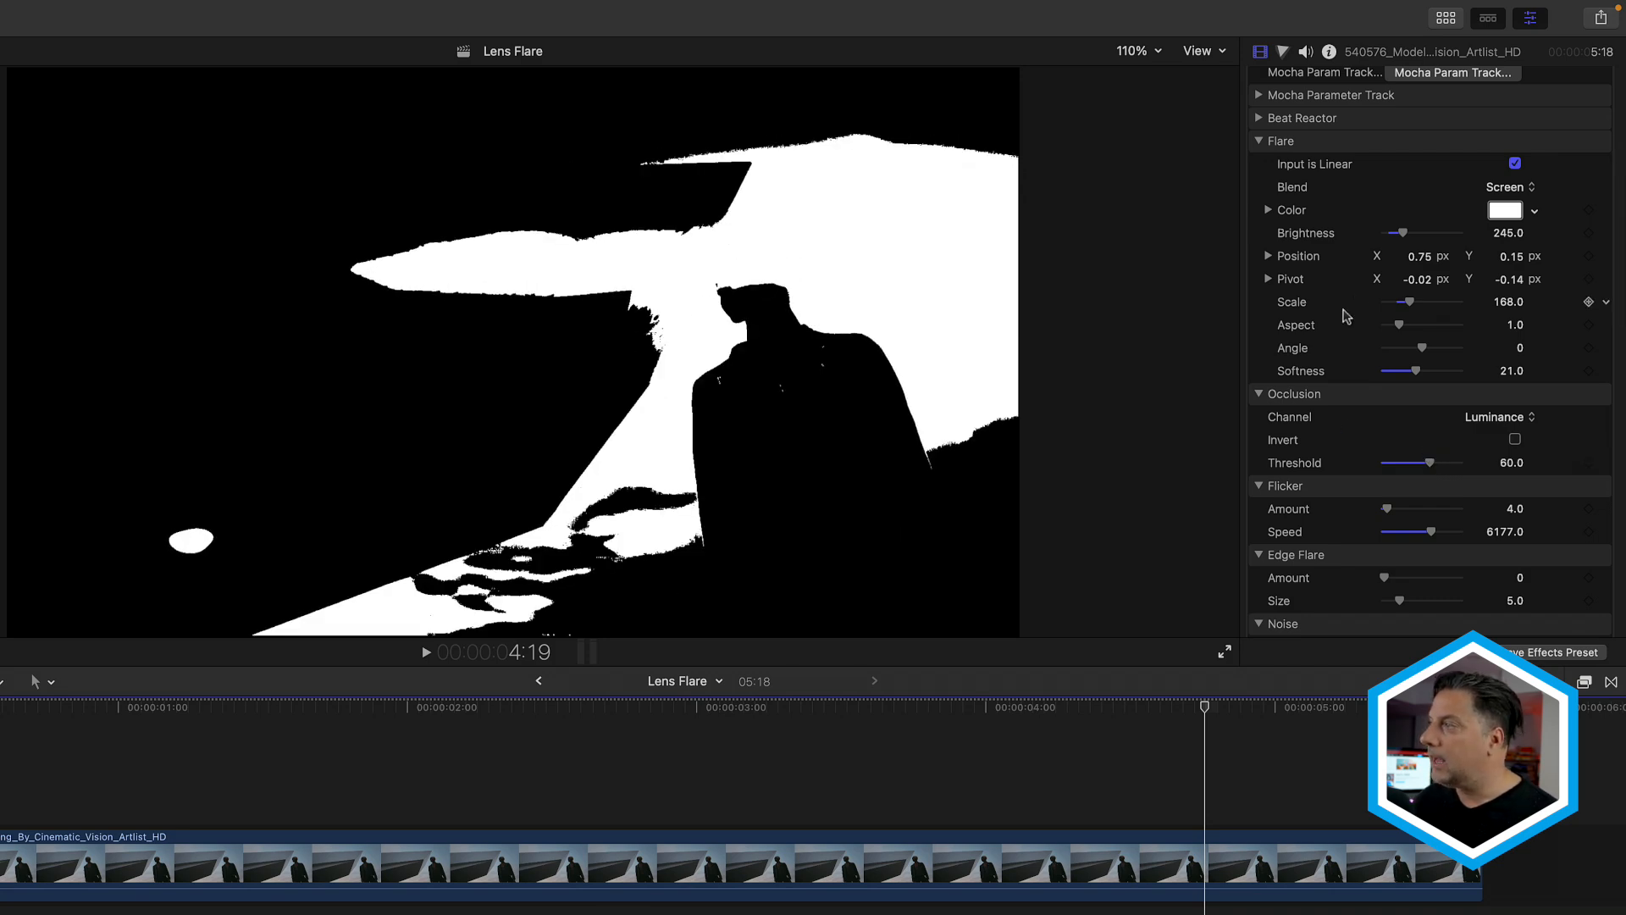
# - Return the effect's view to Output and select BCC +Lens Flare to show its on-screen position controls
pyautogui.scroll(5, 1351, 310)
pyautogui.click(1496, 204)
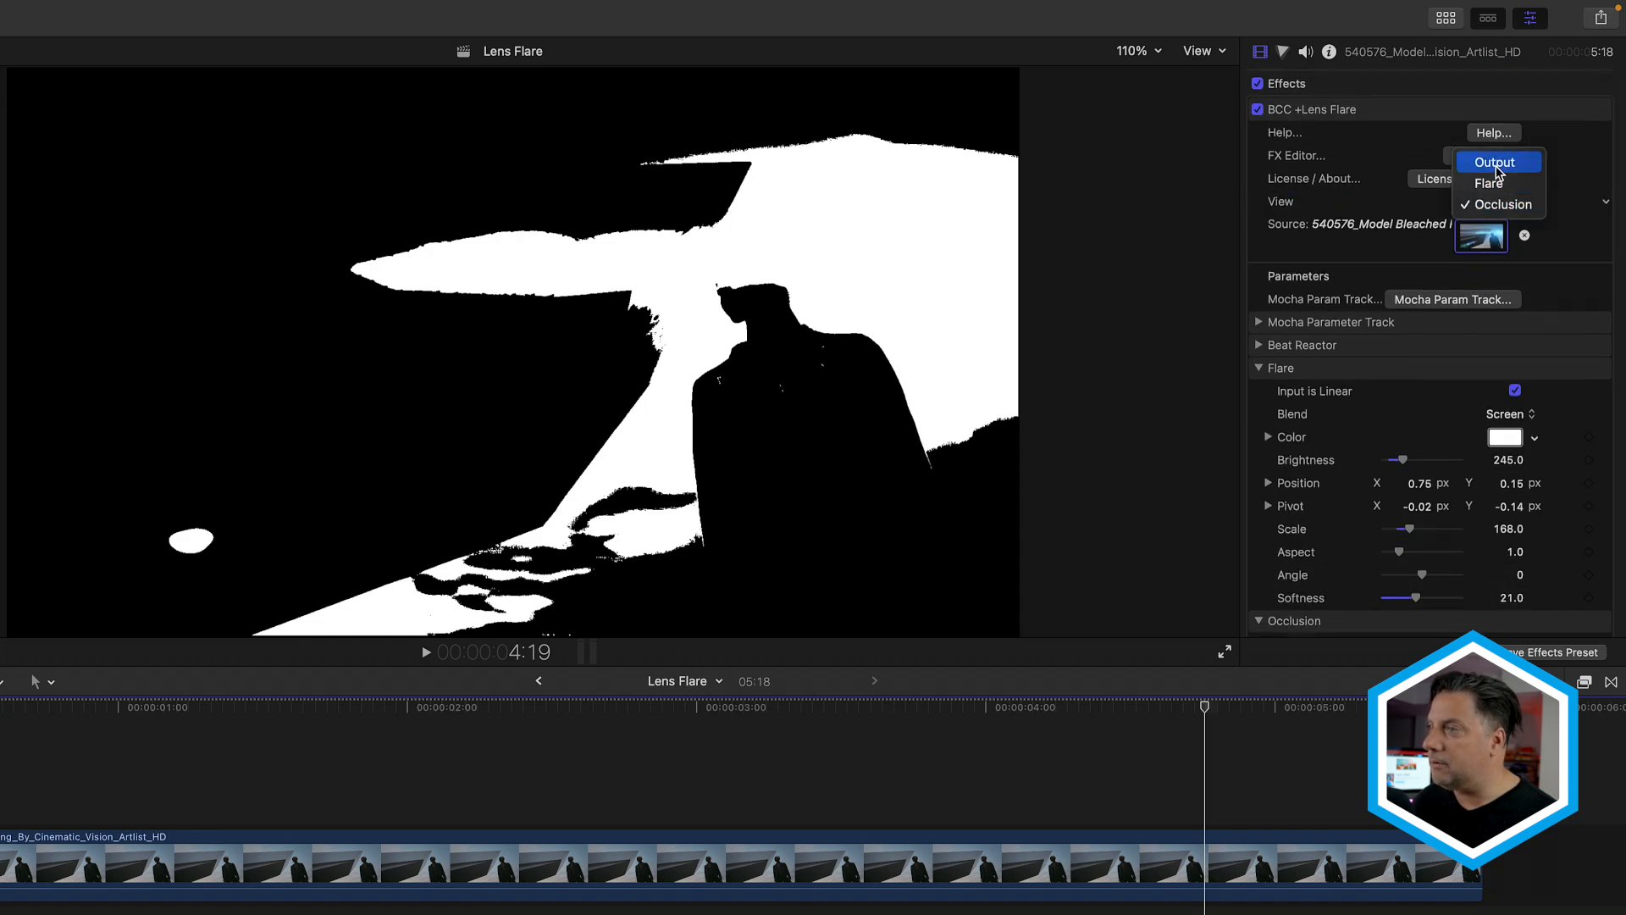
pyautogui.click(1496, 164)
pyautogui.click(1367, 108)
# - Turn Invert back on for the occlusion matte and move the flare source toward the model's head
pyautogui.scroll(-7, 1315, 281)
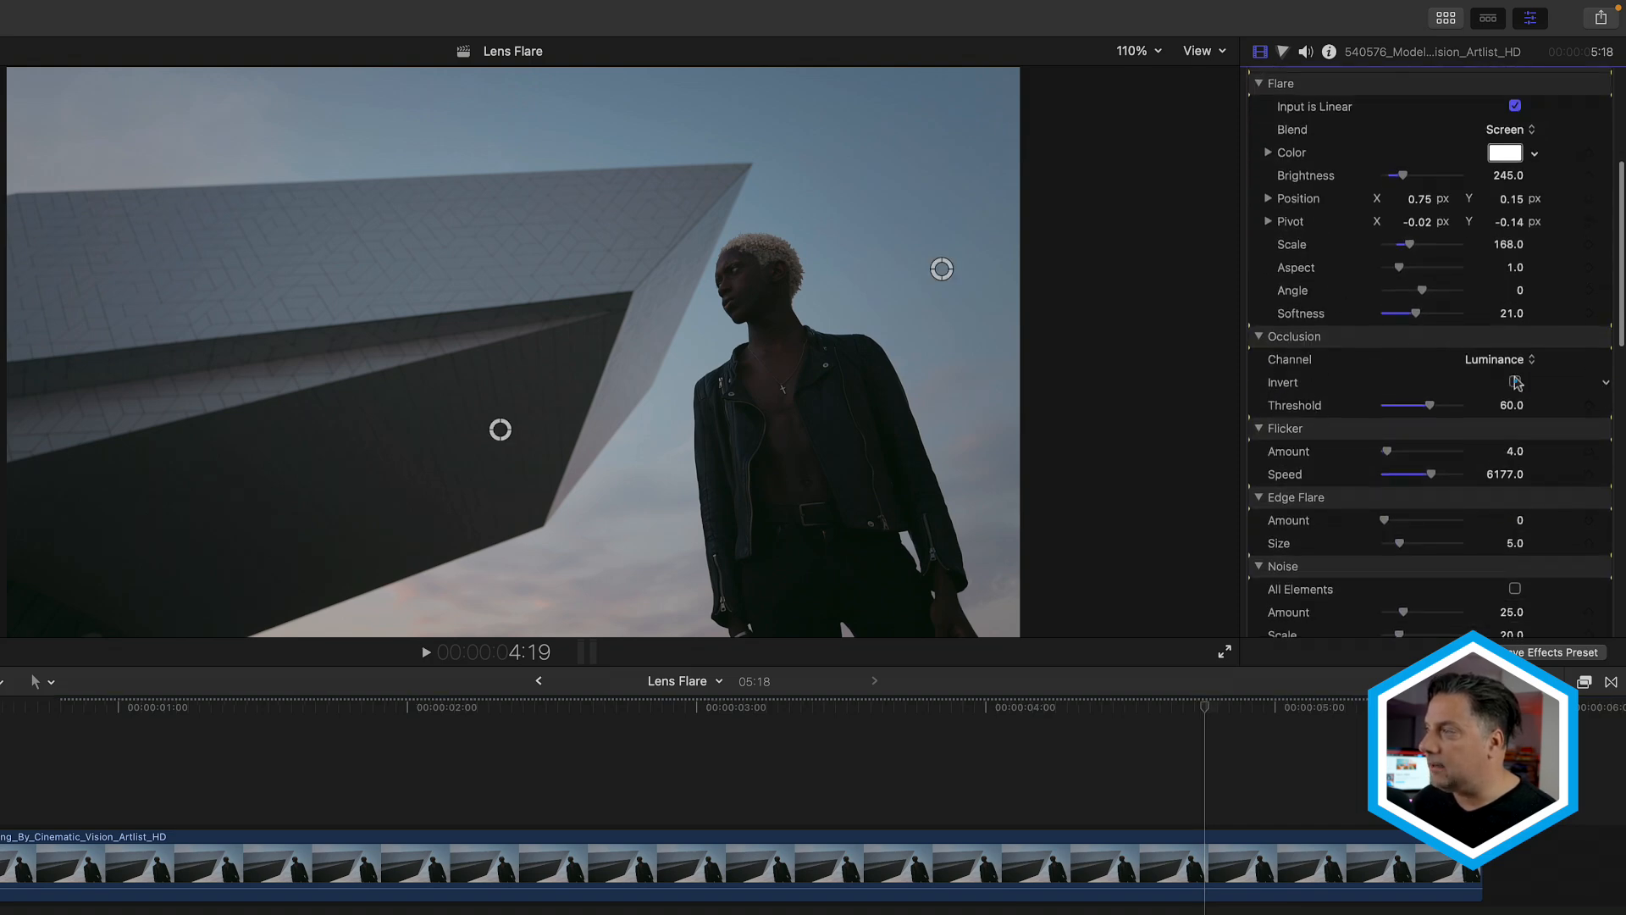
pyautogui.click(1515, 382)
pyautogui.moveTo(942, 271); pyautogui.dragTo(864, 276)
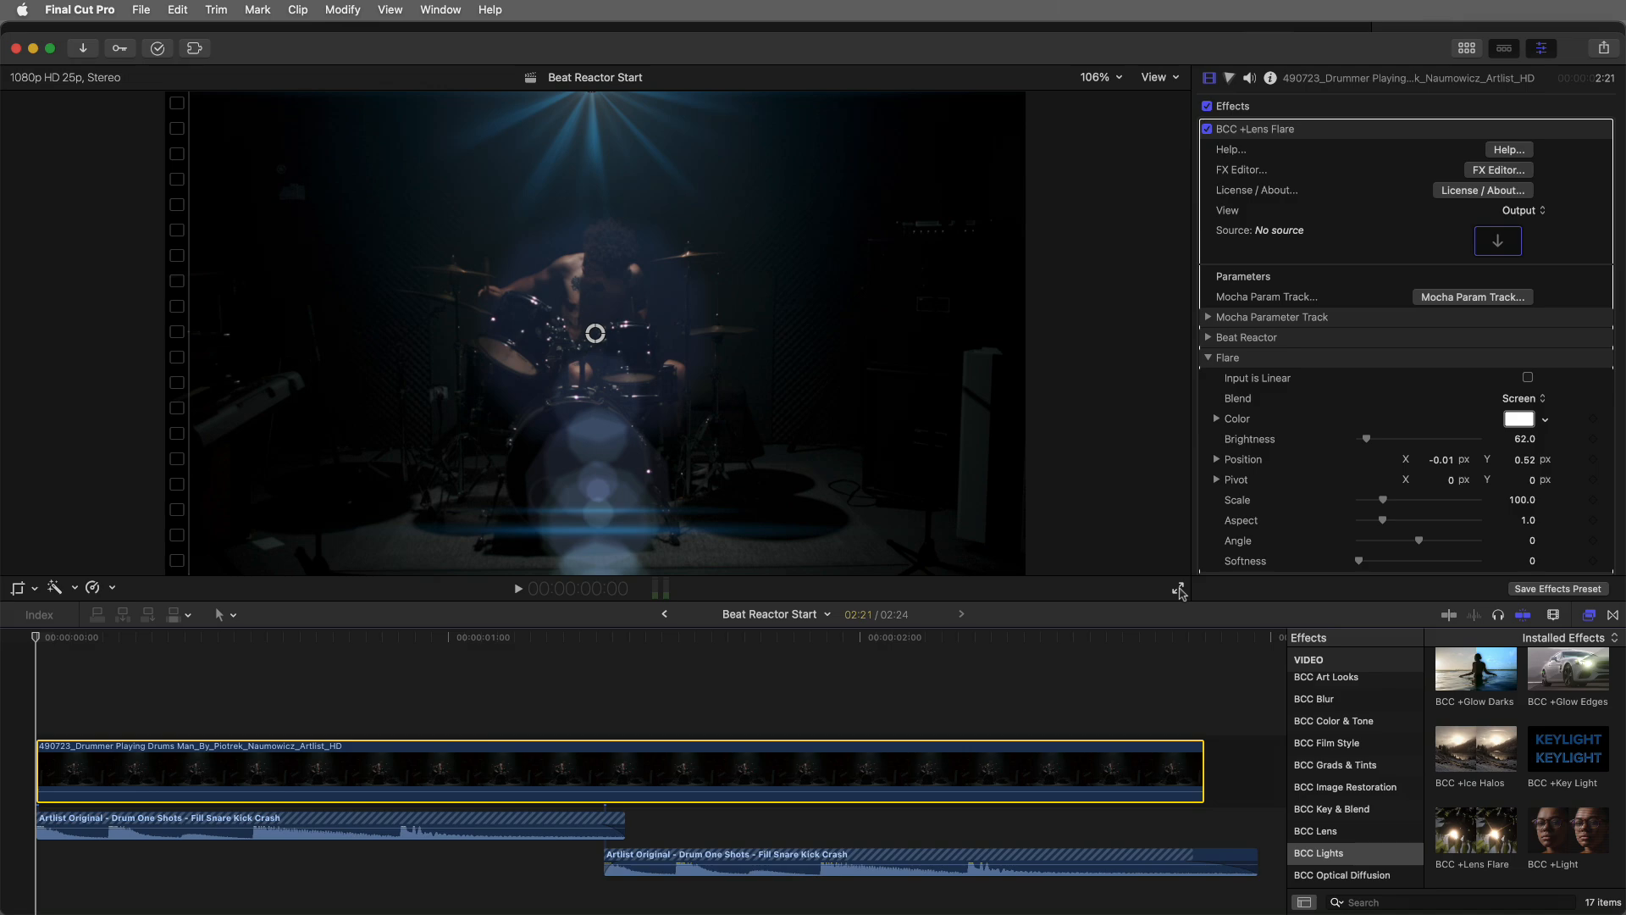
# - View the drummer clip of the Beat Reactor Start project full screen
pyautogui.click(1178, 589)
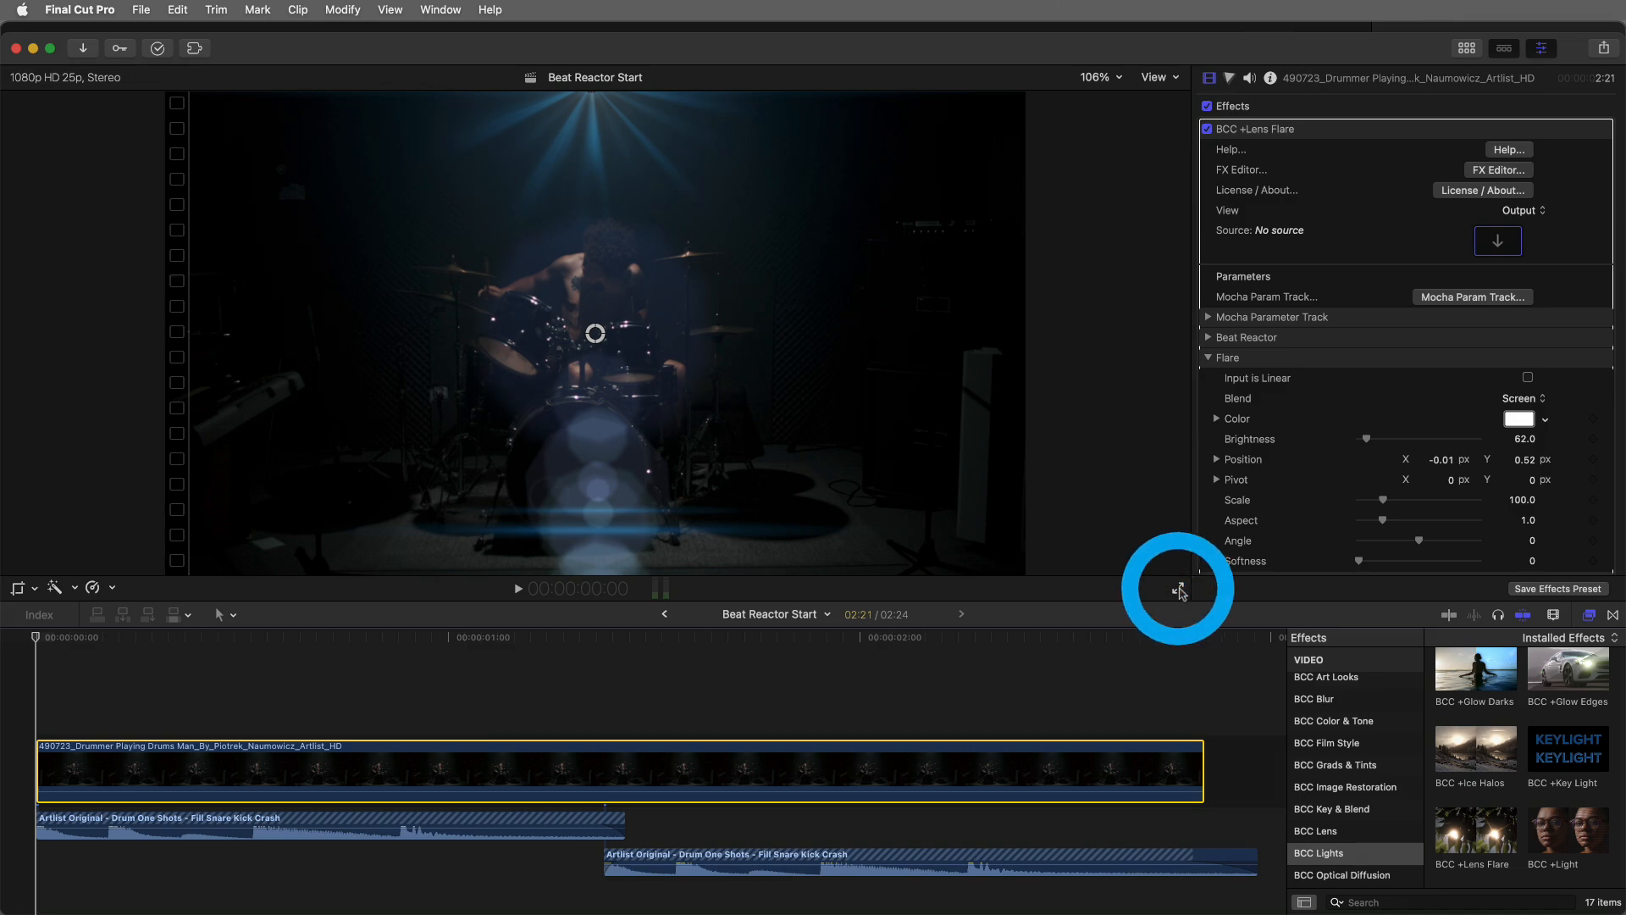